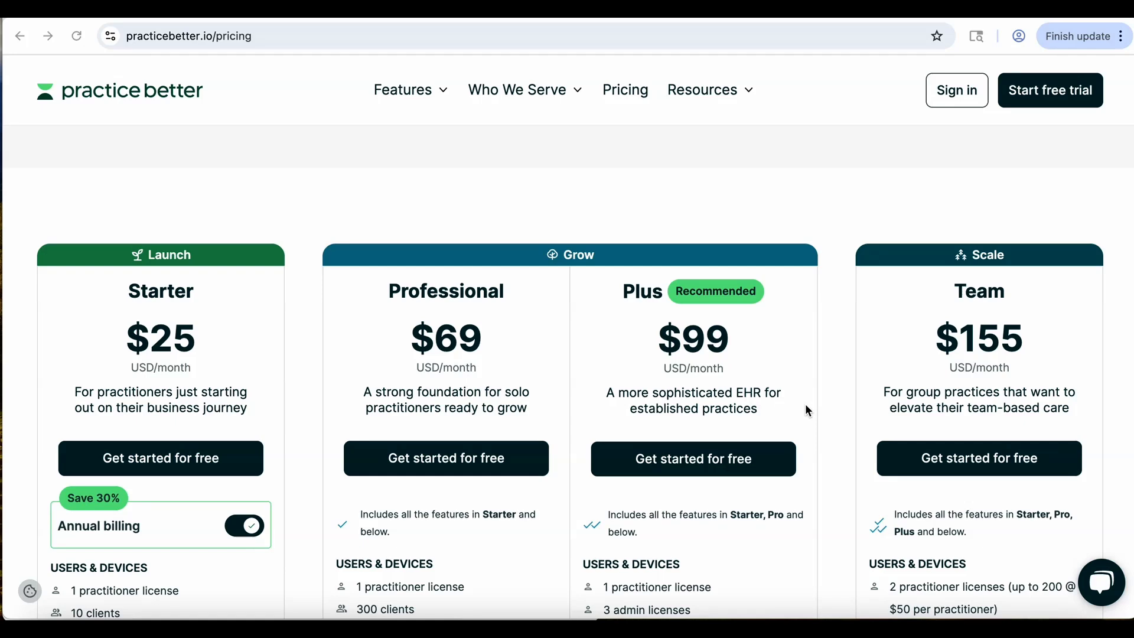
# Start a free trial on the Starter plan from the pricing page.
pyautogui.scroll(-2, 808, 410)
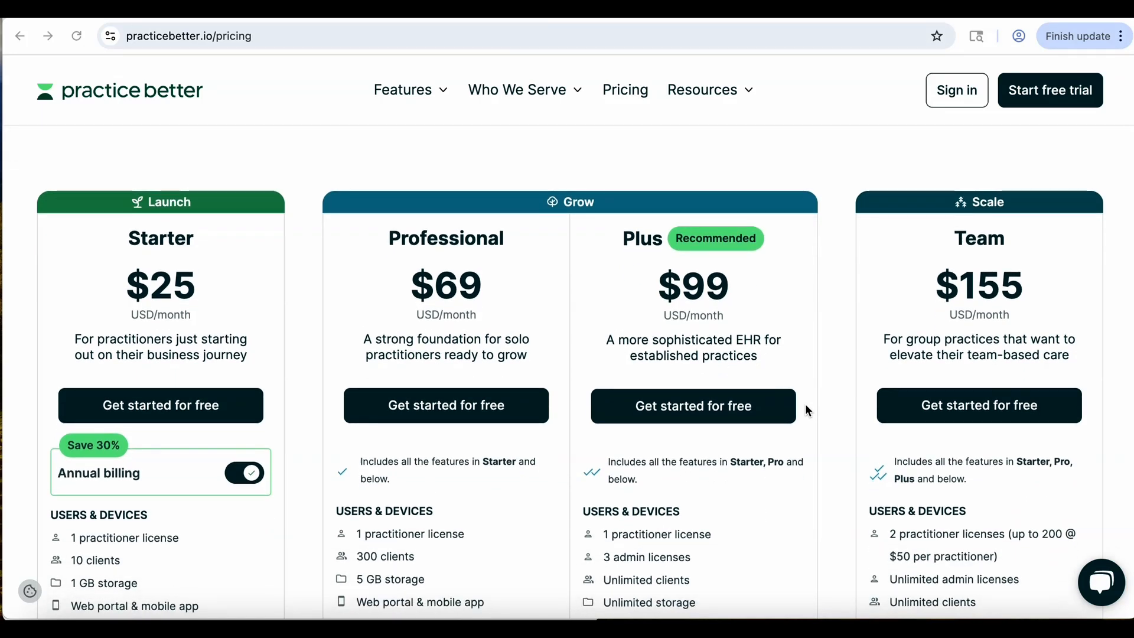
pyautogui.scroll(-1, 808, 411)
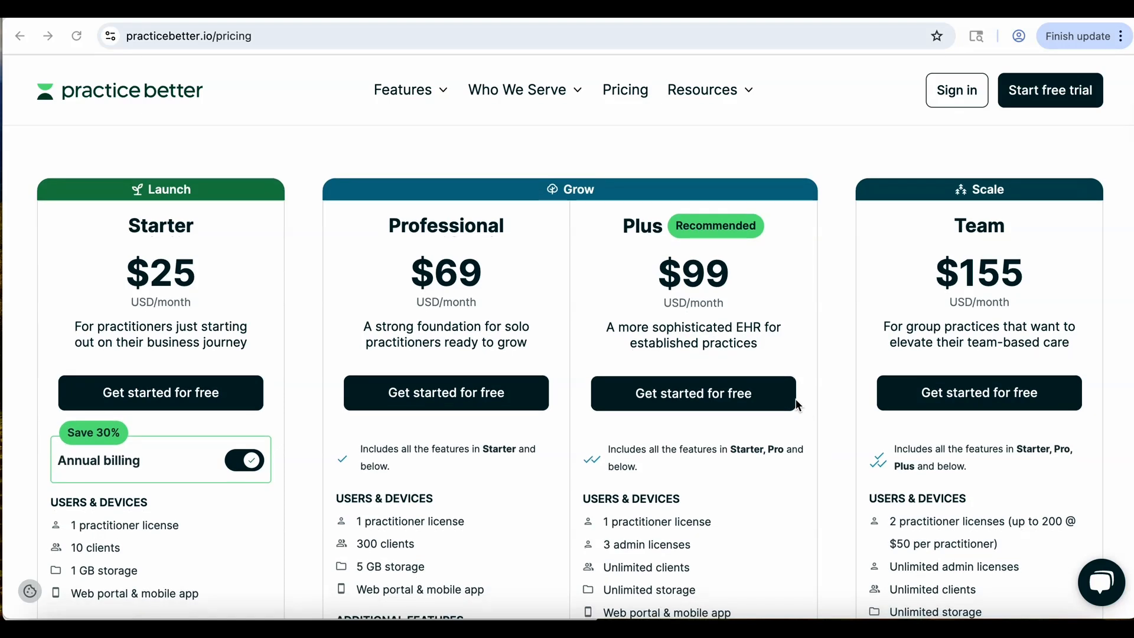
pyautogui.scroll(-1, 169, 371)
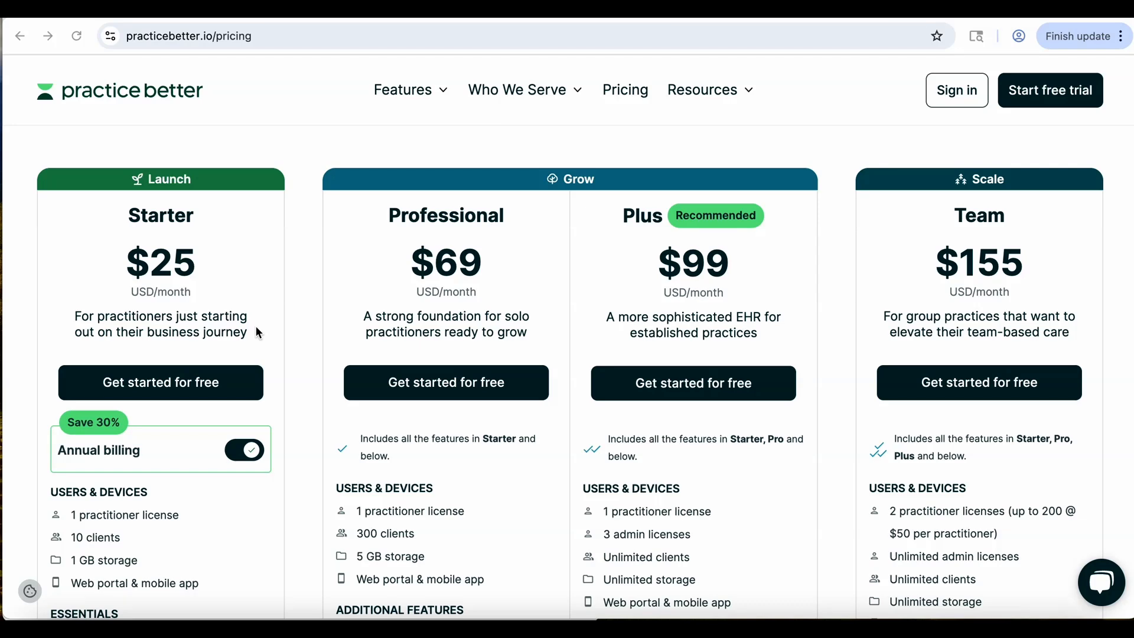
pyautogui.scroll(-3, 259, 334)
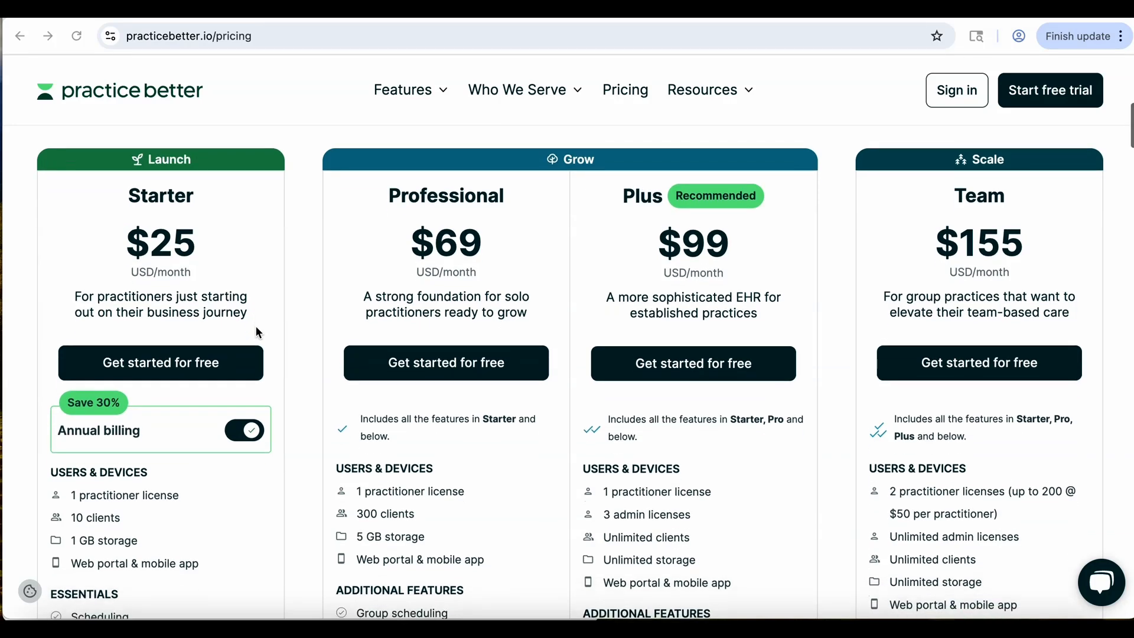
pyautogui.scroll(-1, 233, 266)
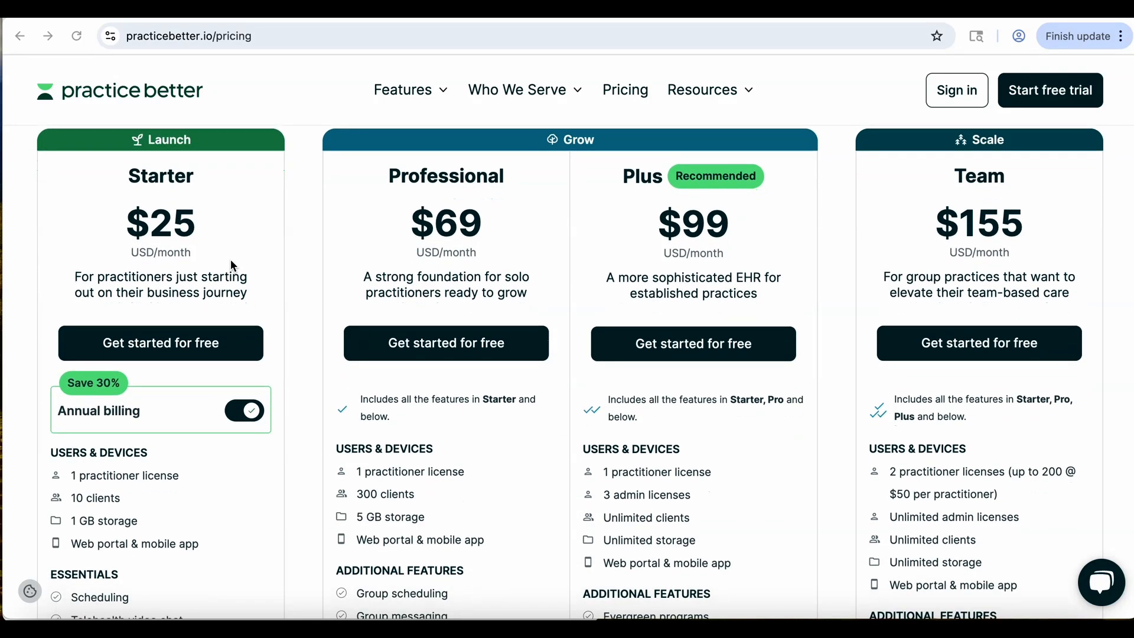
pyautogui.click(192, 350)
# Fill in the sign-up form with the first name, last name and the start of an e-mail address.
pyautogui.click(477, 368)
pyautogui.press('Tab')
pyautogui.press('Tab')
pyautogui.scroll(-3, 489, 303)
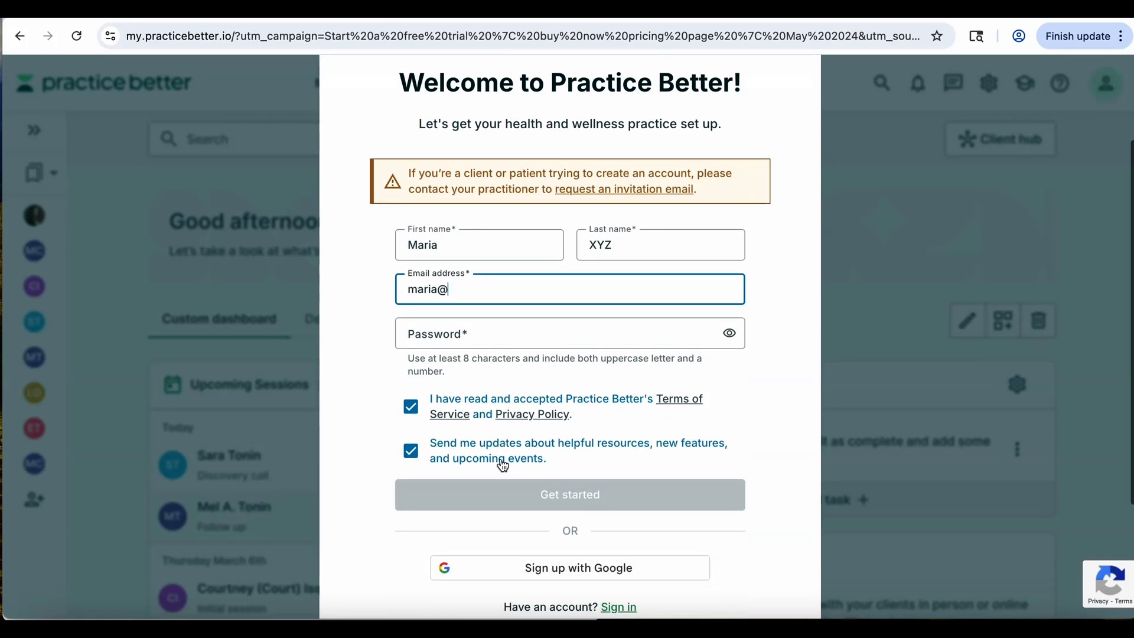
pyautogui.scroll(-1, 575, 452)
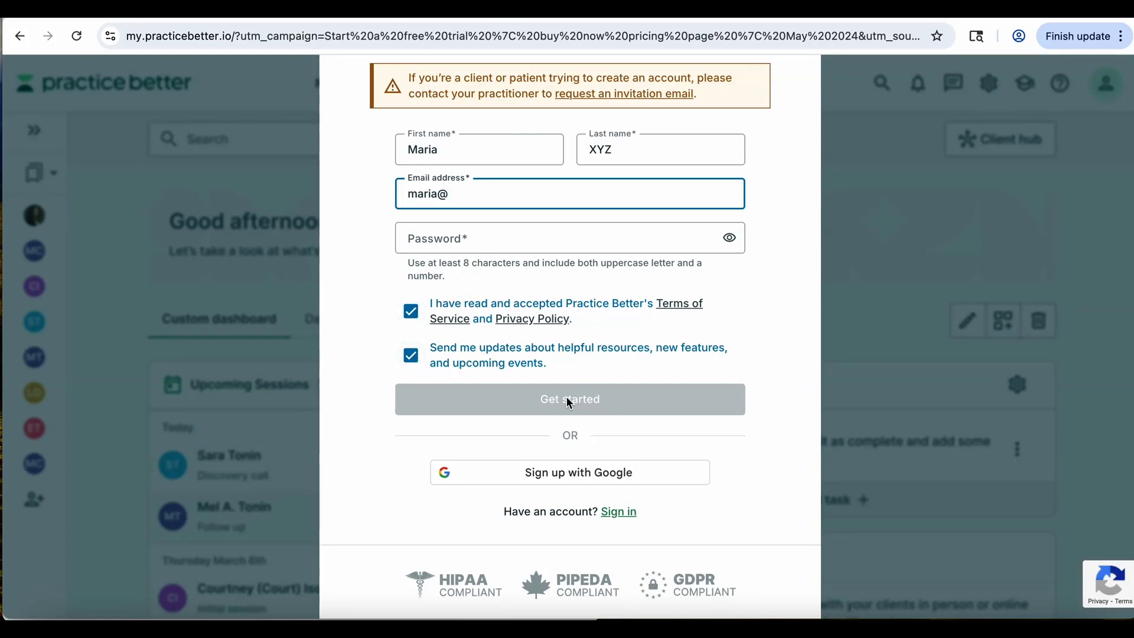
pyautogui.scroll(1, 552, 391)
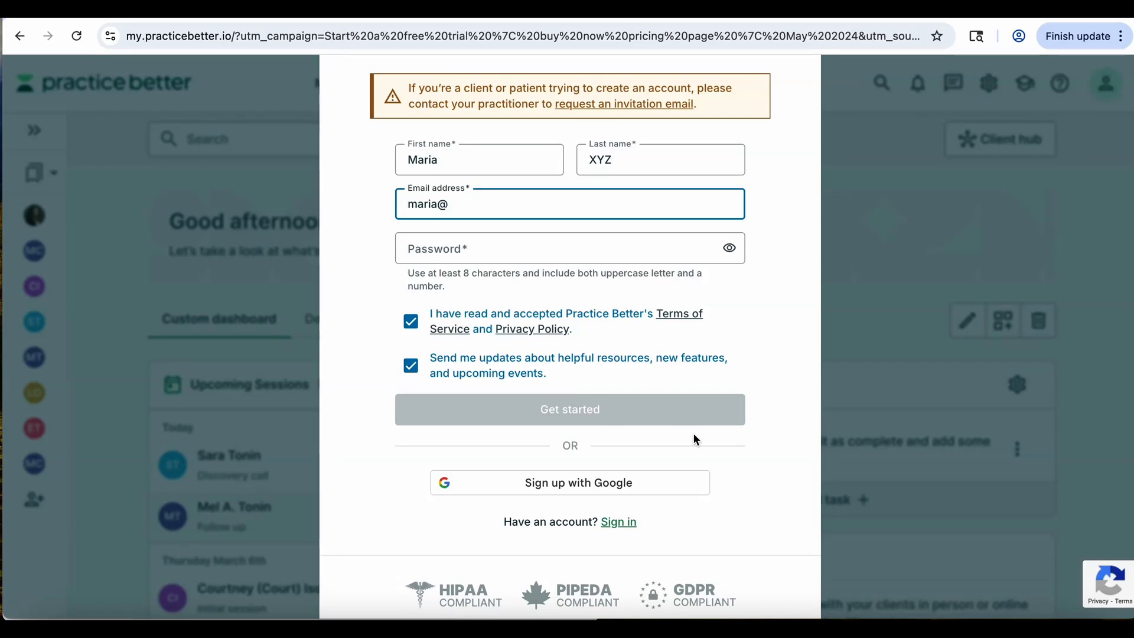
pyautogui.scroll(-2, 693, 434)
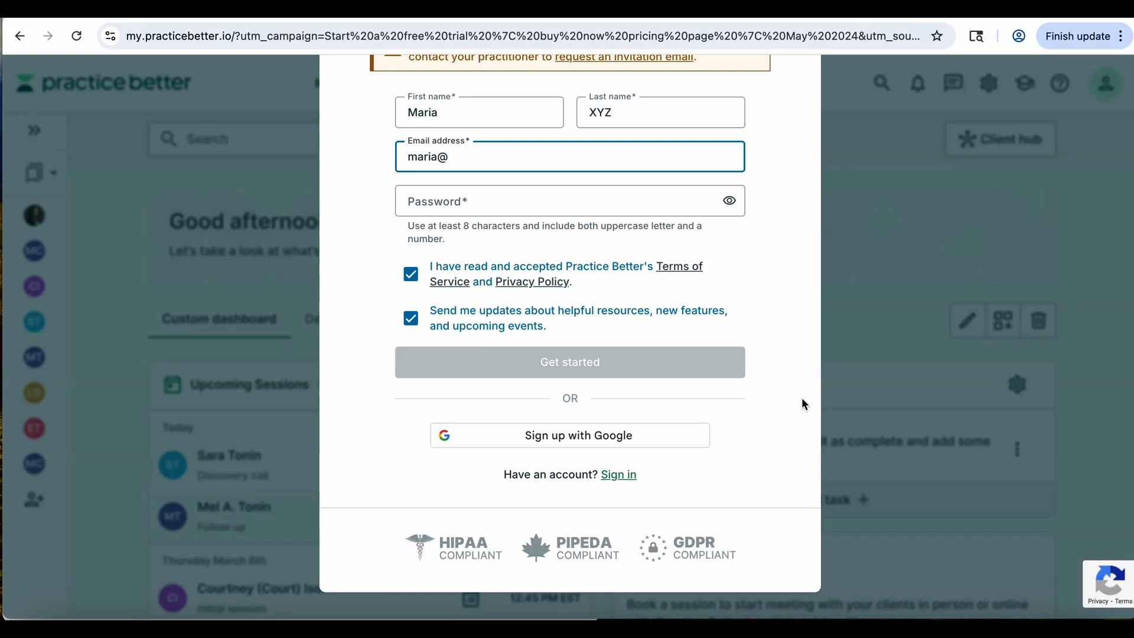
pyautogui.scroll(5, 802, 402)
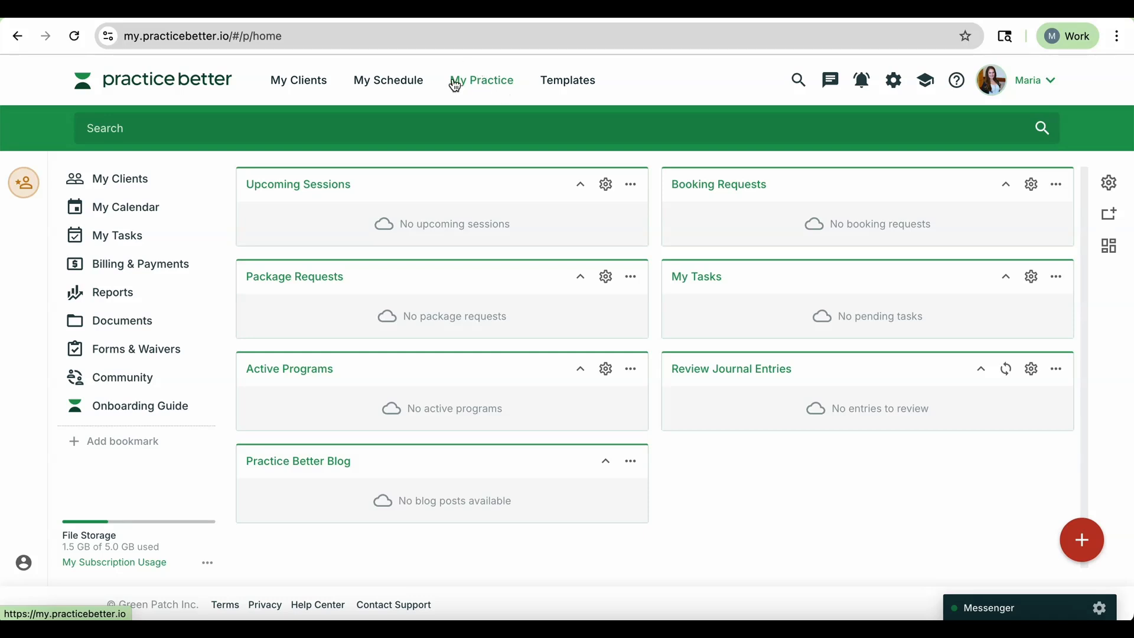
# Open My Services and look through the existing services and packages.
pyautogui.click(490, 83)
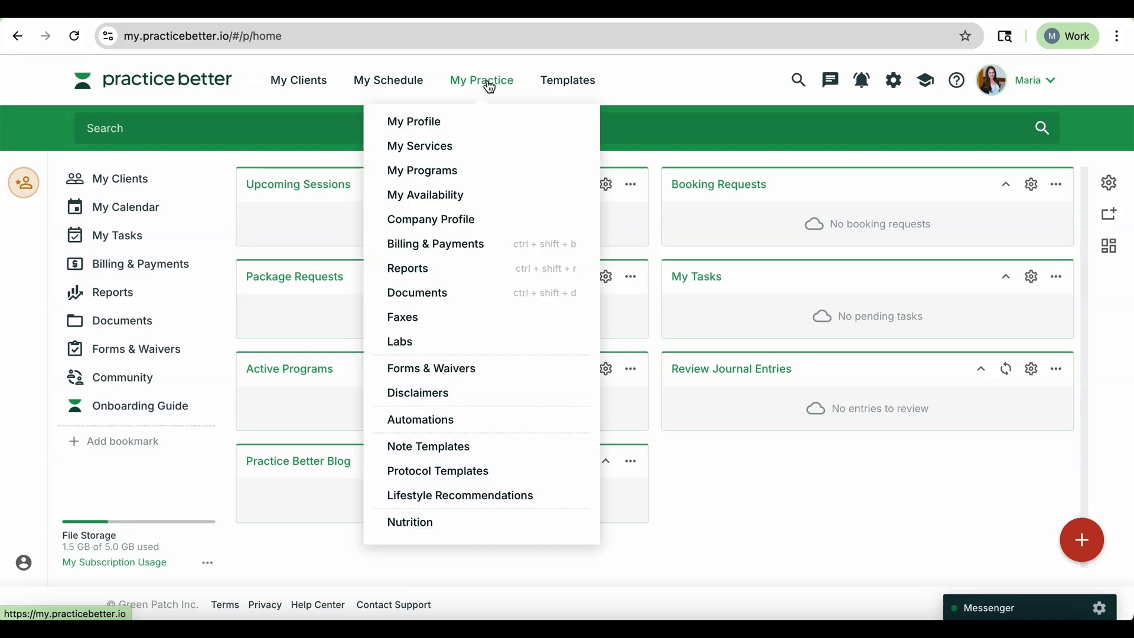
pyautogui.click(442, 151)
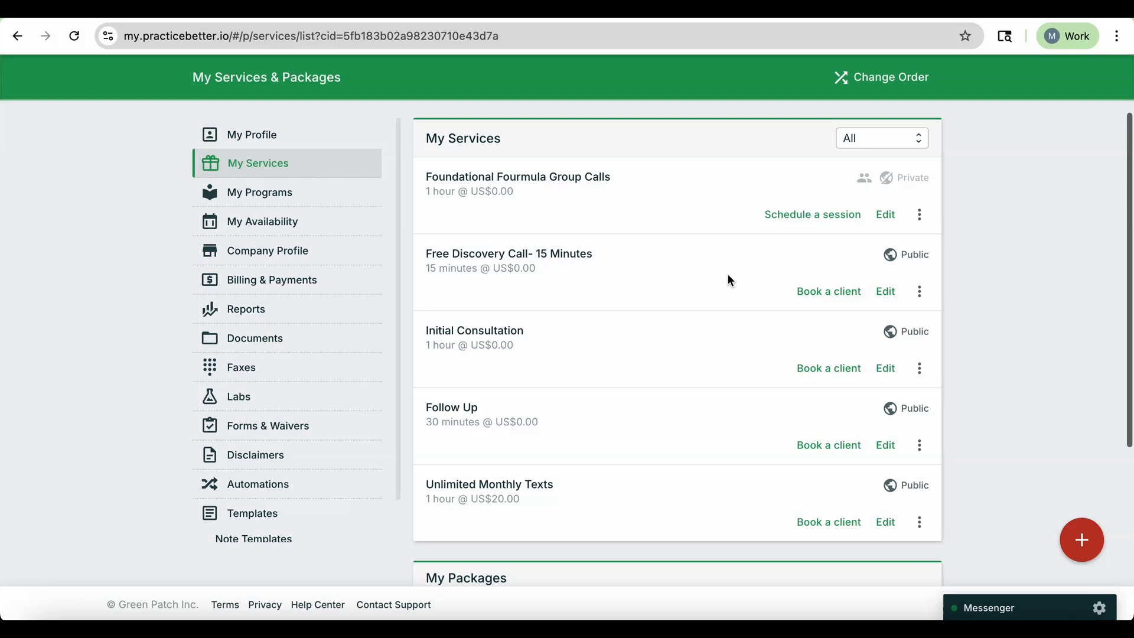
pyautogui.scroll(-1, 729, 277)
pyautogui.scroll(1, 729, 276)
pyautogui.scroll(-1, 729, 276)
pyautogui.scroll(3, 729, 277)
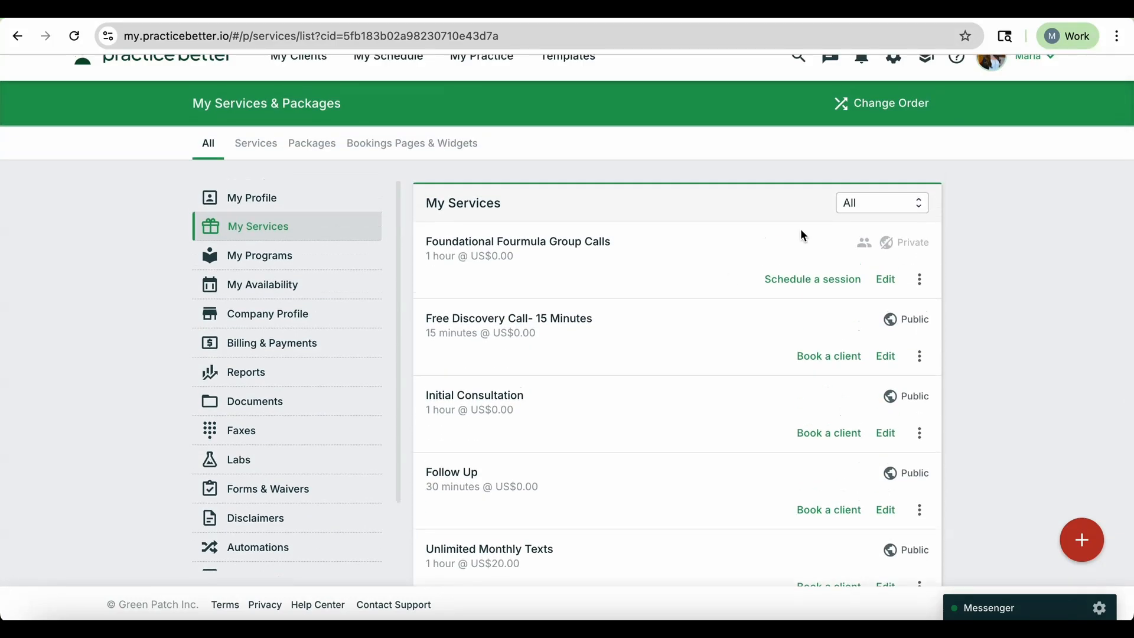
pyautogui.scroll(1, 800, 235)
pyautogui.scroll(-2, 800, 235)
pyautogui.scroll(-5, 965, 335)
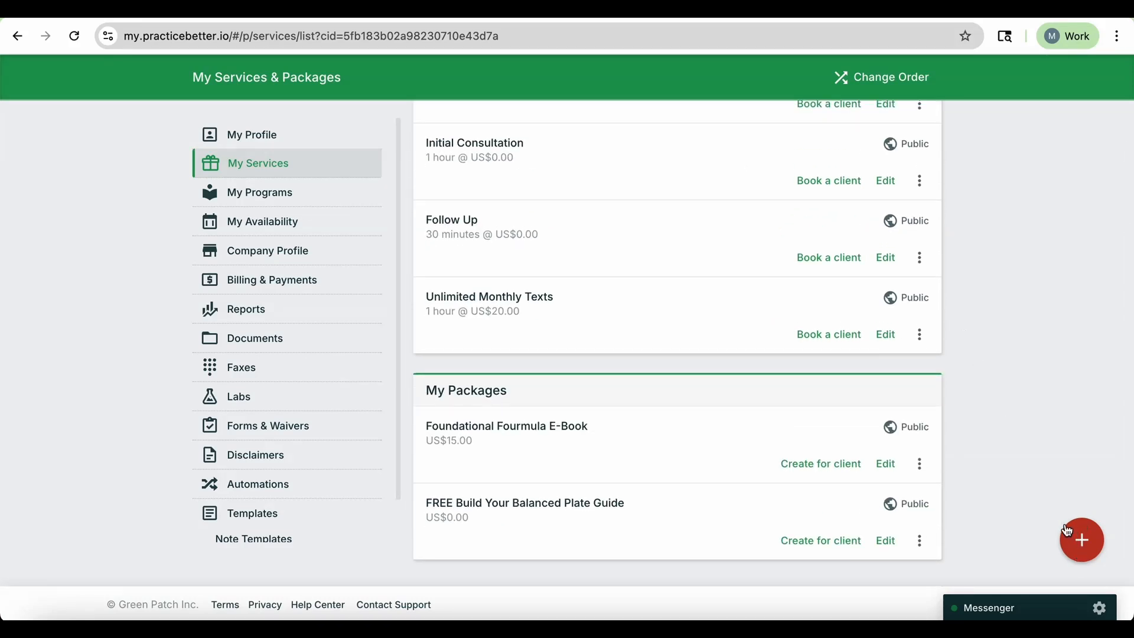
pyautogui.scroll(5, 1038, 447)
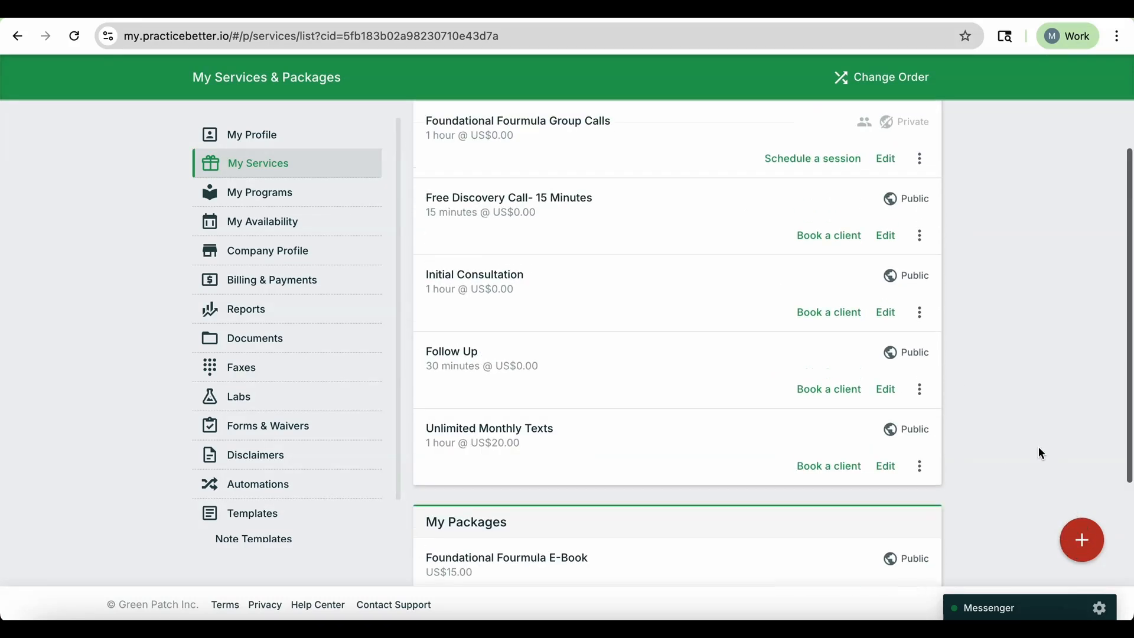
pyautogui.scroll(-1, 1038, 447)
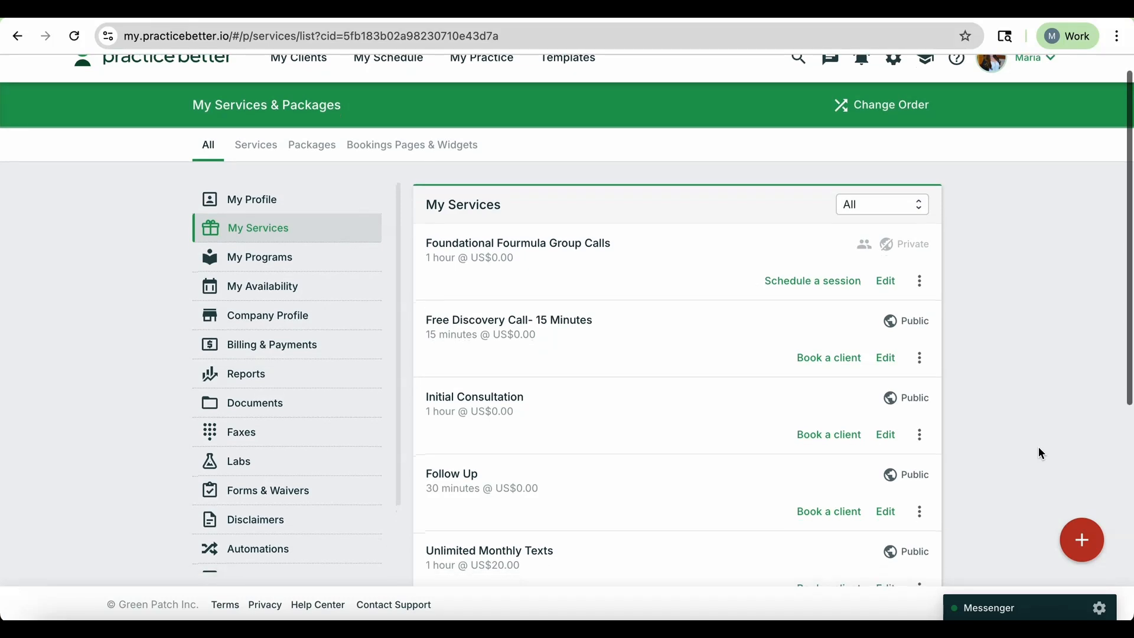
# Add a new One-on-One Service named Initial Consultation.
pyautogui.moveTo(1082, 539)
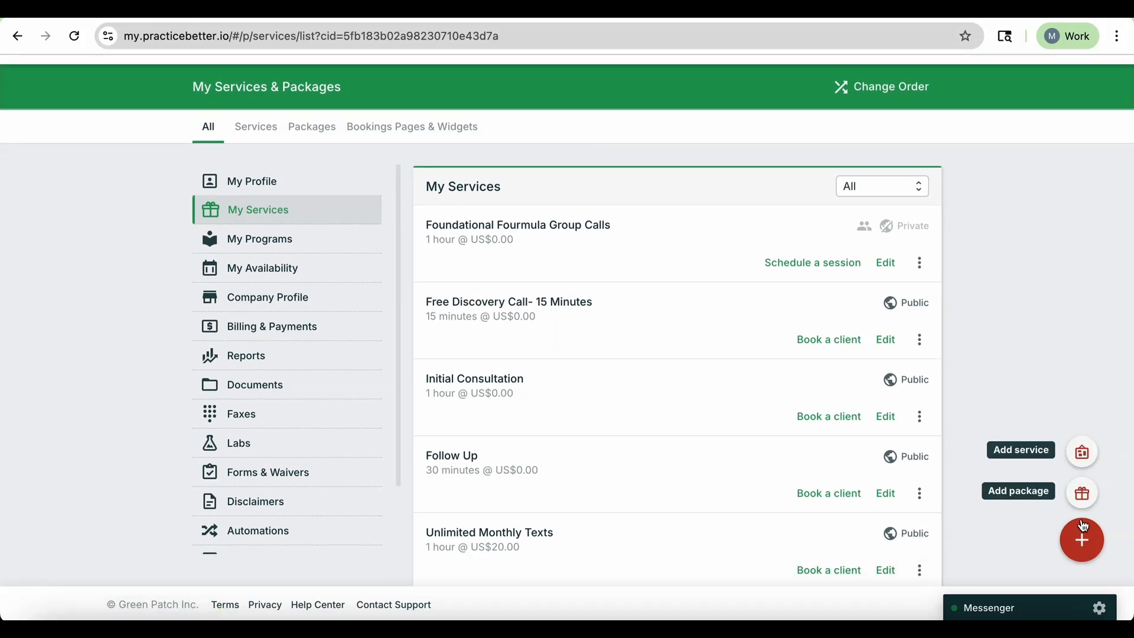
pyautogui.click(1087, 456)
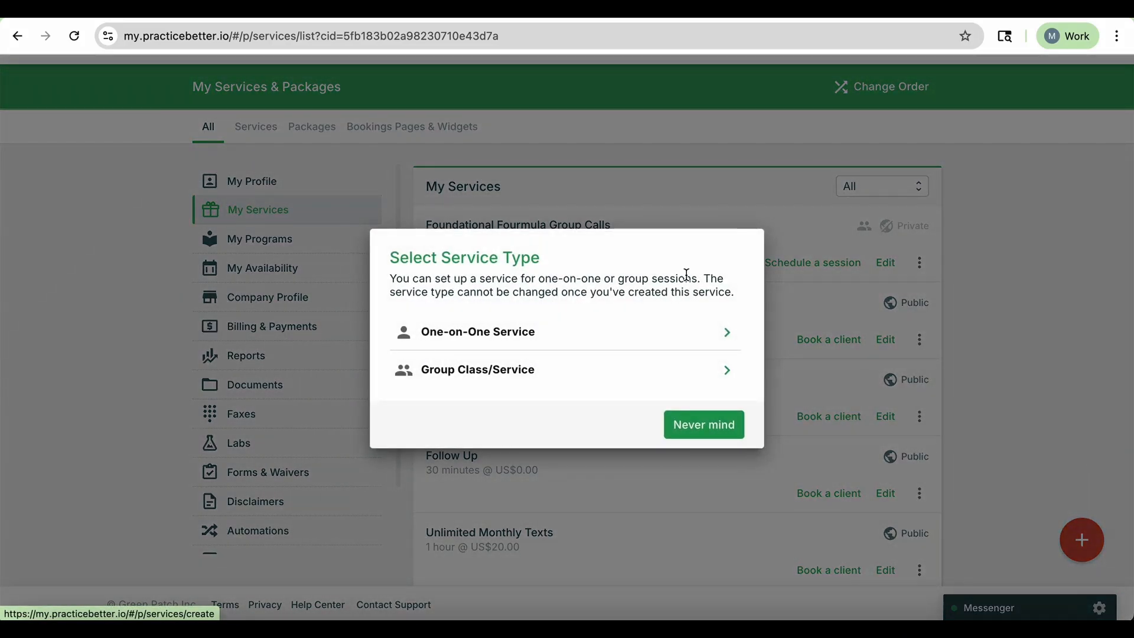
pyautogui.click(590, 332)
pyautogui.write('Initial Coonsu')
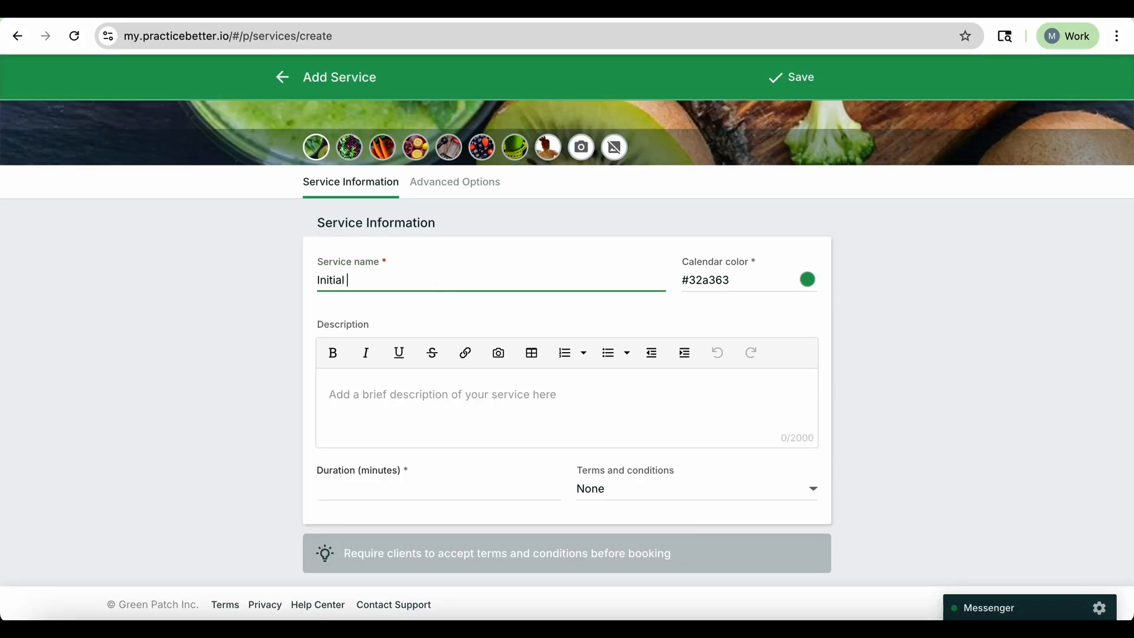
pyautogui.press('BackSpace')
pyautogui.press('BackSpace')
pyautogui.press('BackSpace')
pyautogui.press('BackSpace')
pyautogui.write('nsultation')
# Paste a description saying the initial consultation is an assessment to create a roadmap for following sessions.
pyautogui.click(809, 281)
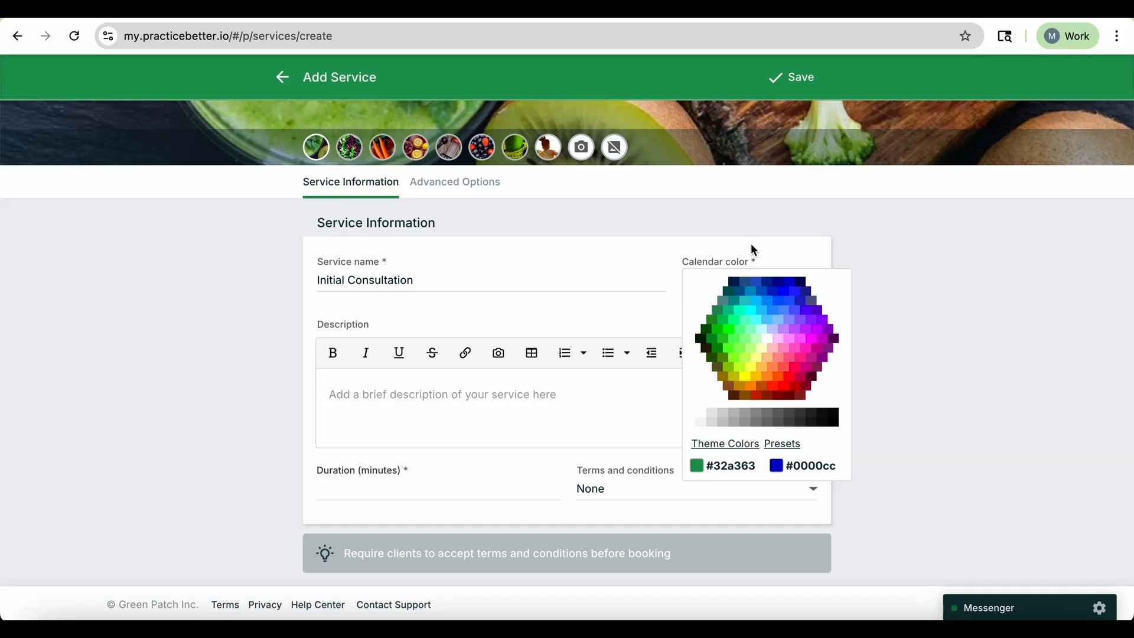
pyautogui.click(637, 290)
pyautogui.click(520, 401)
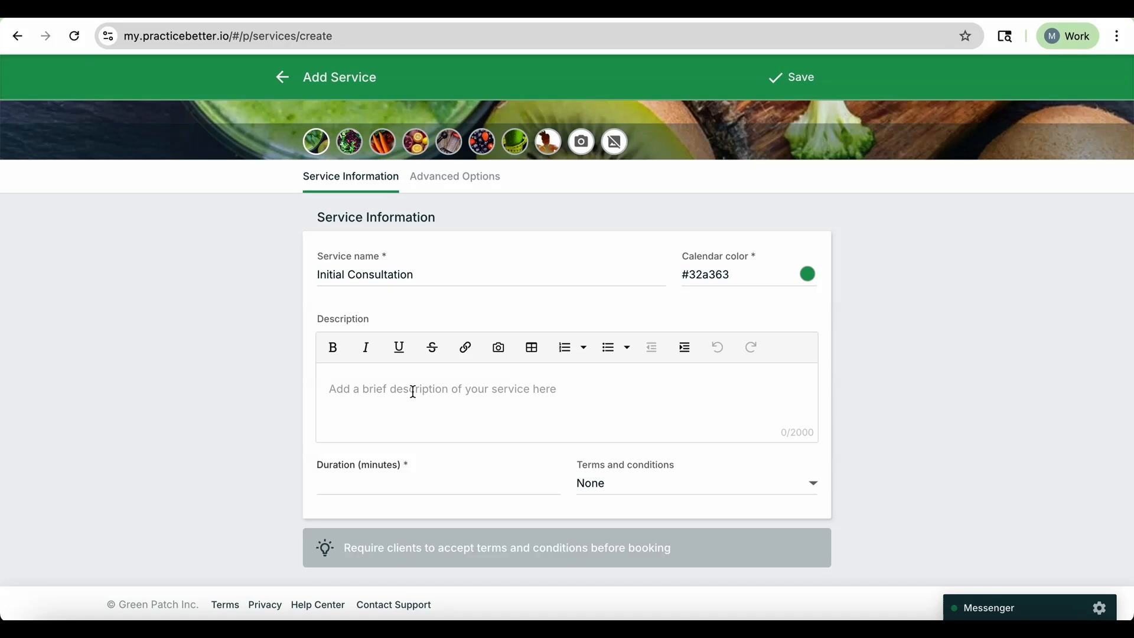
pyautogui.scroll(-1, 413, 392)
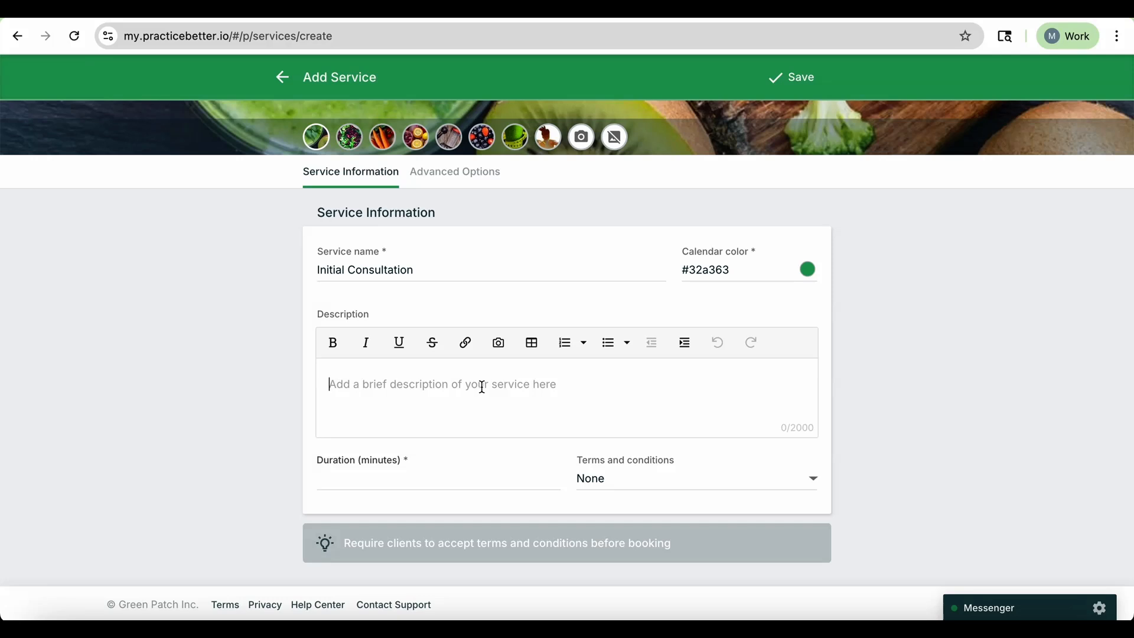
pyautogui.write('The initial consultation is mean to be an assessment between us so that we can create a roadmap for the following sessions we will have together.')
# Set the service duration to 90 minutes.
pyautogui.click(469, 479)
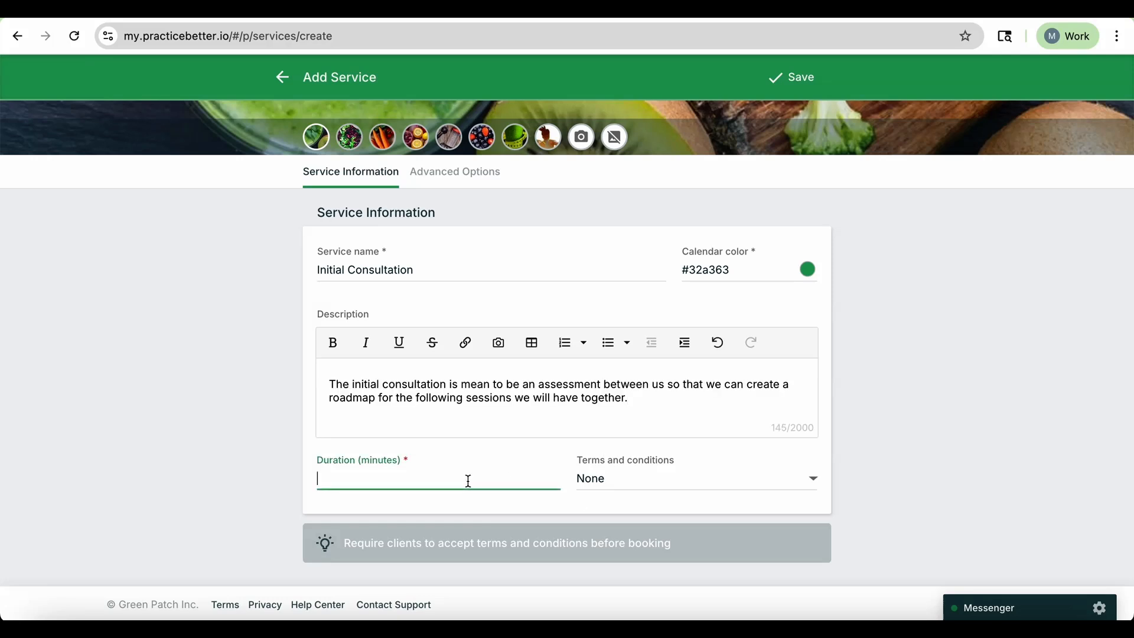
pyautogui.write('60')
pyautogui.scroll(2, 390, 467)
pyautogui.scroll(-2, 391, 467)
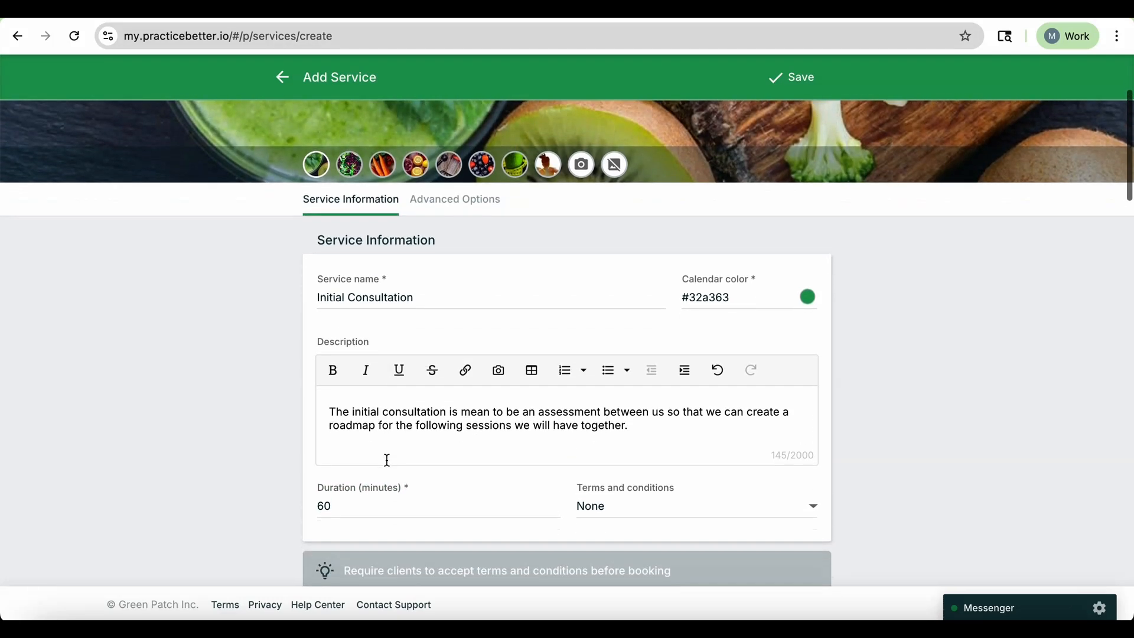
pyautogui.click(352, 469)
pyautogui.press('BackSpace')
pyautogui.press('BackSpace')
pyautogui.write('90')
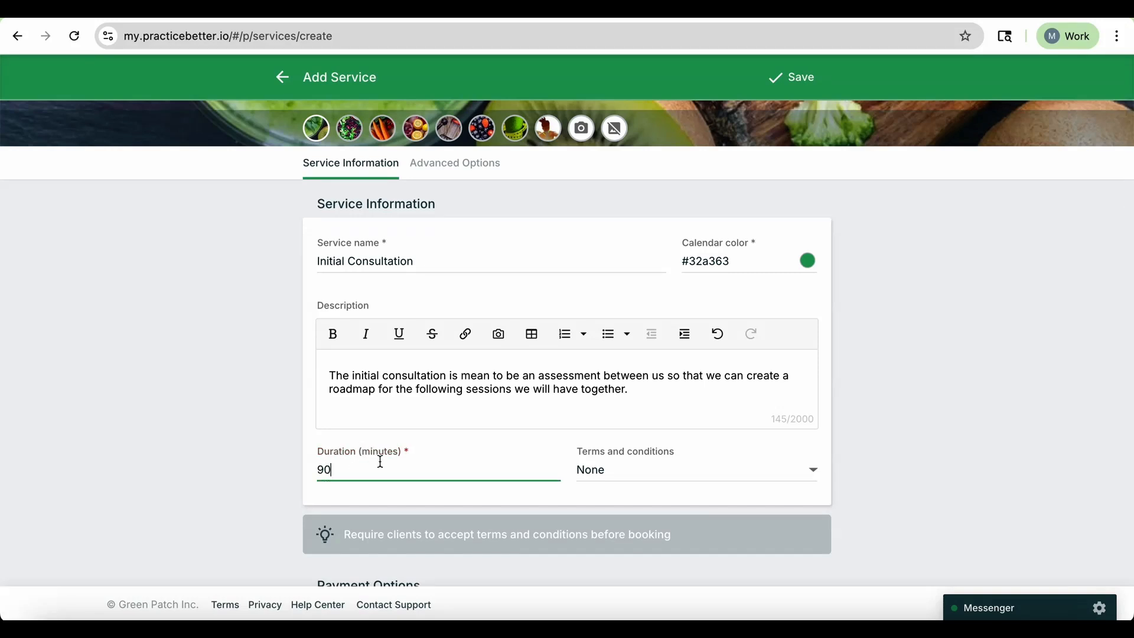
pyautogui.click(457, 487)
# Set the service fee to 160.00 US$.
pyautogui.scroll(-1, 457, 487)
pyautogui.scroll(-1, 429, 460)
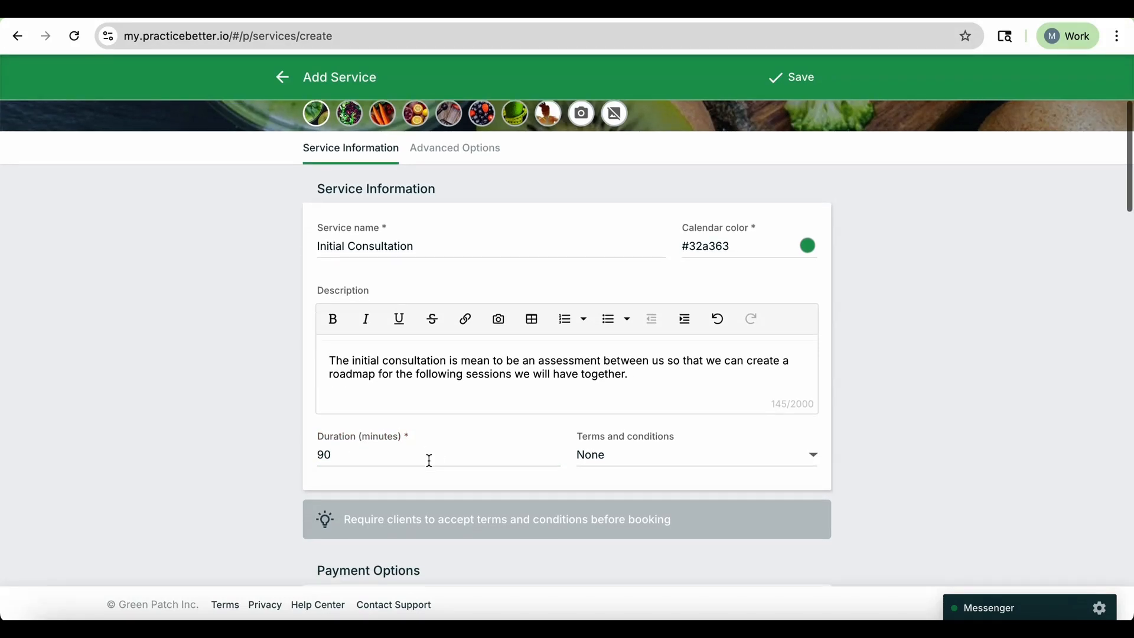
pyautogui.scroll(-3, 694, 397)
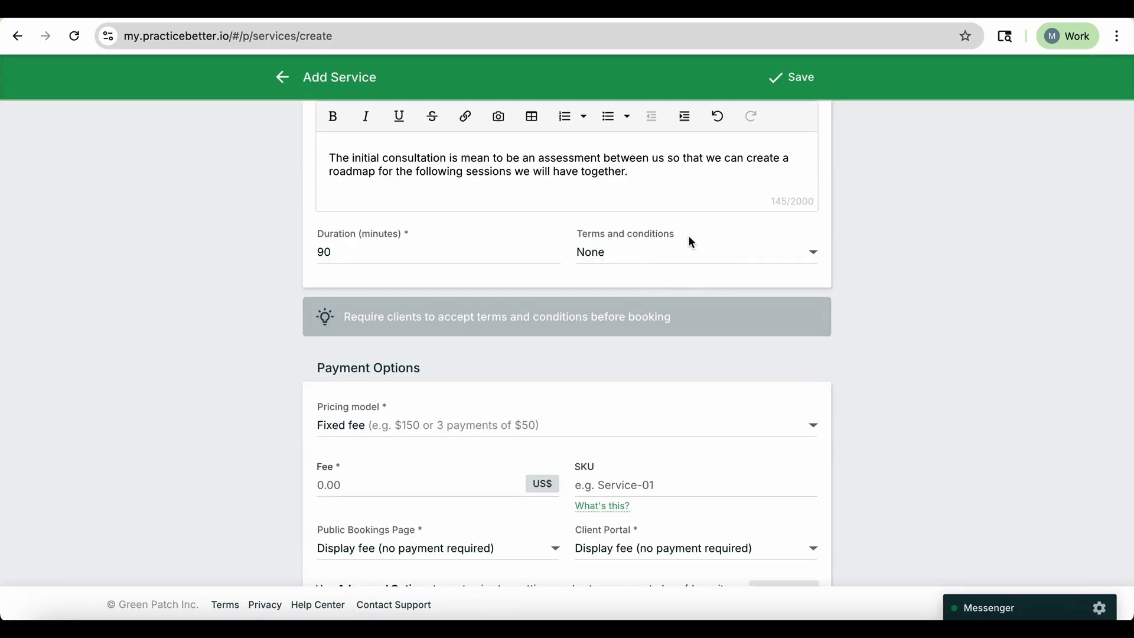
pyautogui.scroll(-1, 697, 257)
pyautogui.scroll(-1, 695, 257)
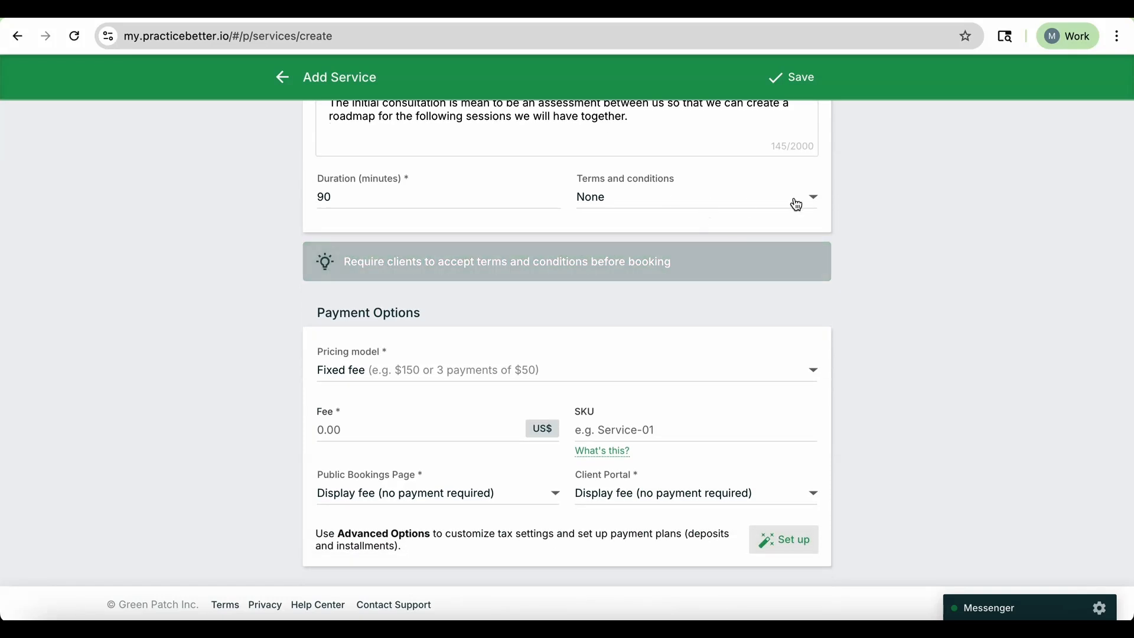
pyautogui.scroll(-4, 788, 343)
pyautogui.click(351, 247)
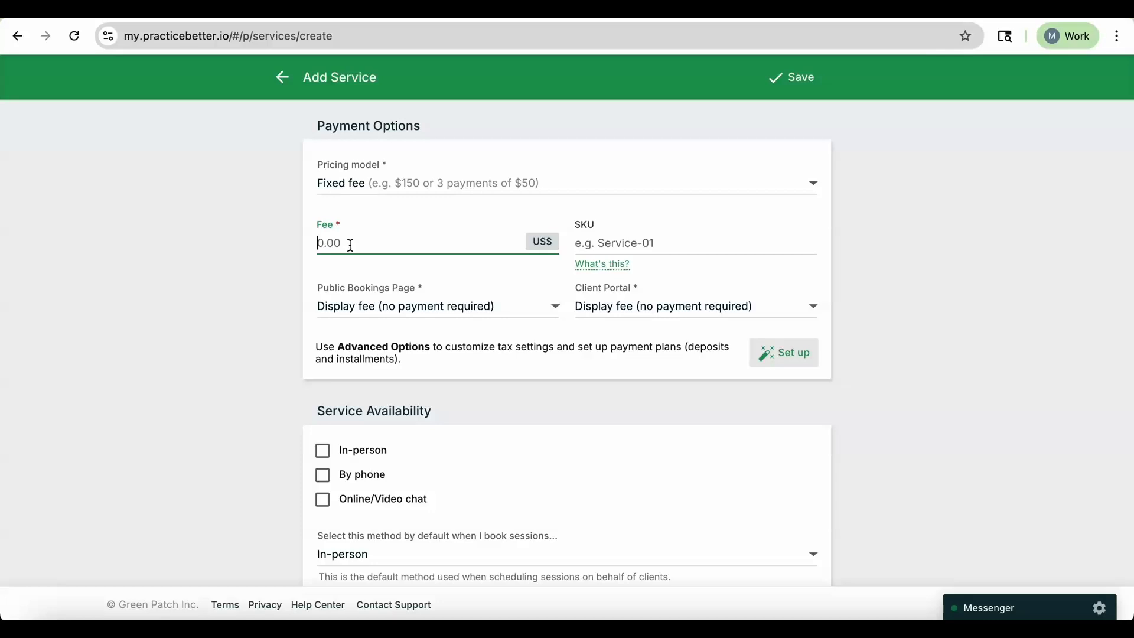
pyautogui.write('160.00')
# Examine the payment display options for the public bookings page and the client portal.
pyautogui.scroll(-1, 602, 236)
pyautogui.scroll(-1, 602, 236)
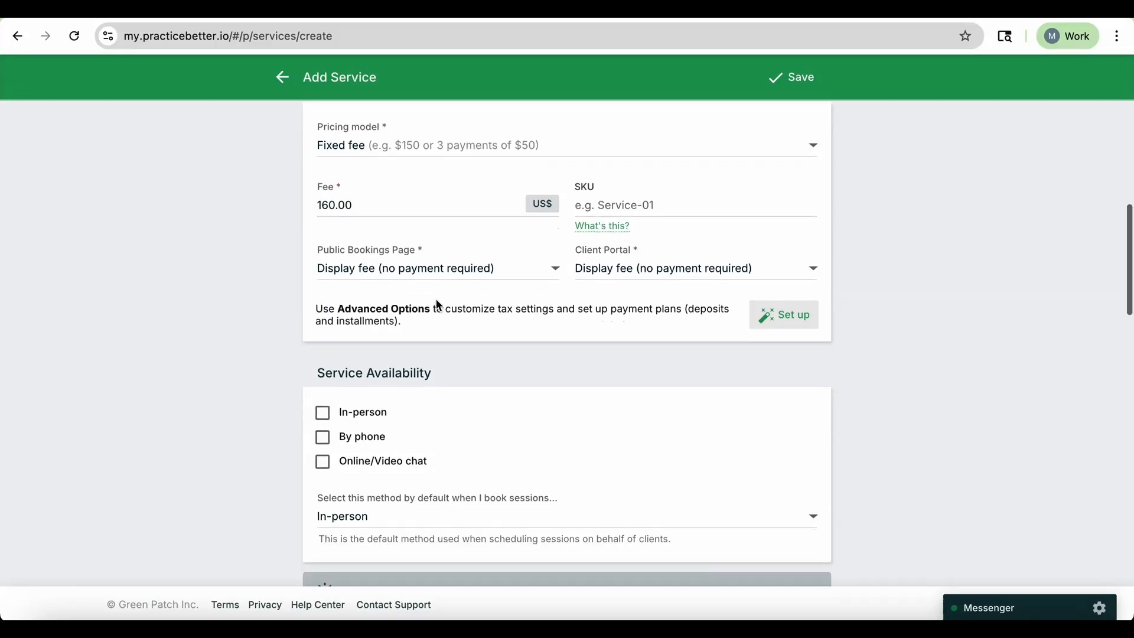
pyautogui.scroll(1, 514, 284)
pyautogui.click(635, 234)
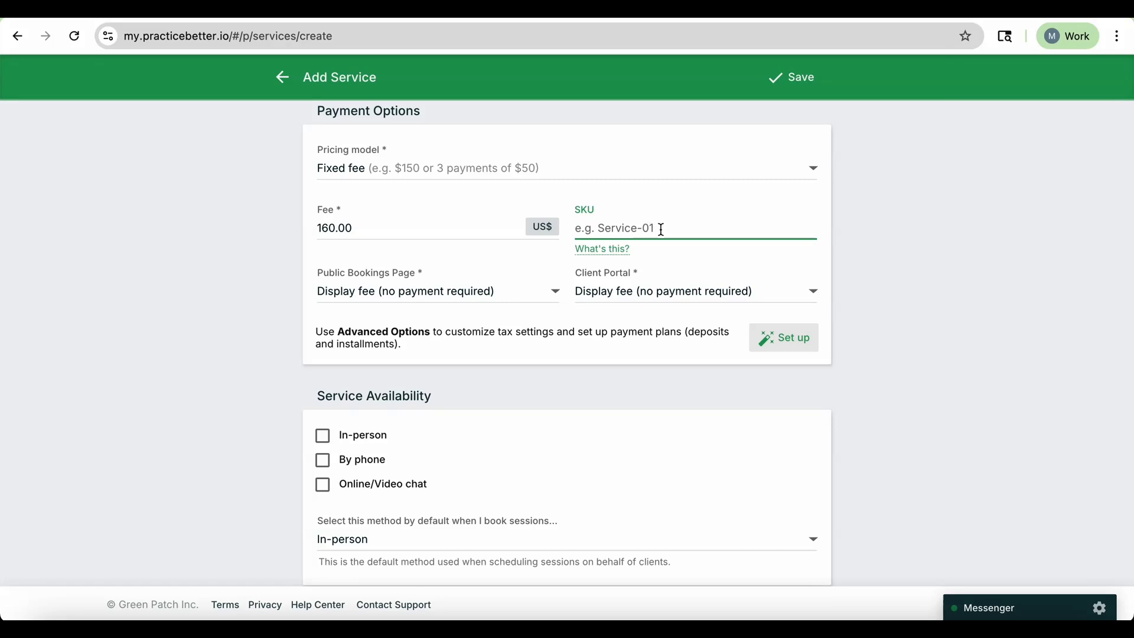
pyautogui.scroll(-1, 661, 230)
pyautogui.click(543, 285)
pyautogui.click(587, 357)
pyautogui.click(537, 281)
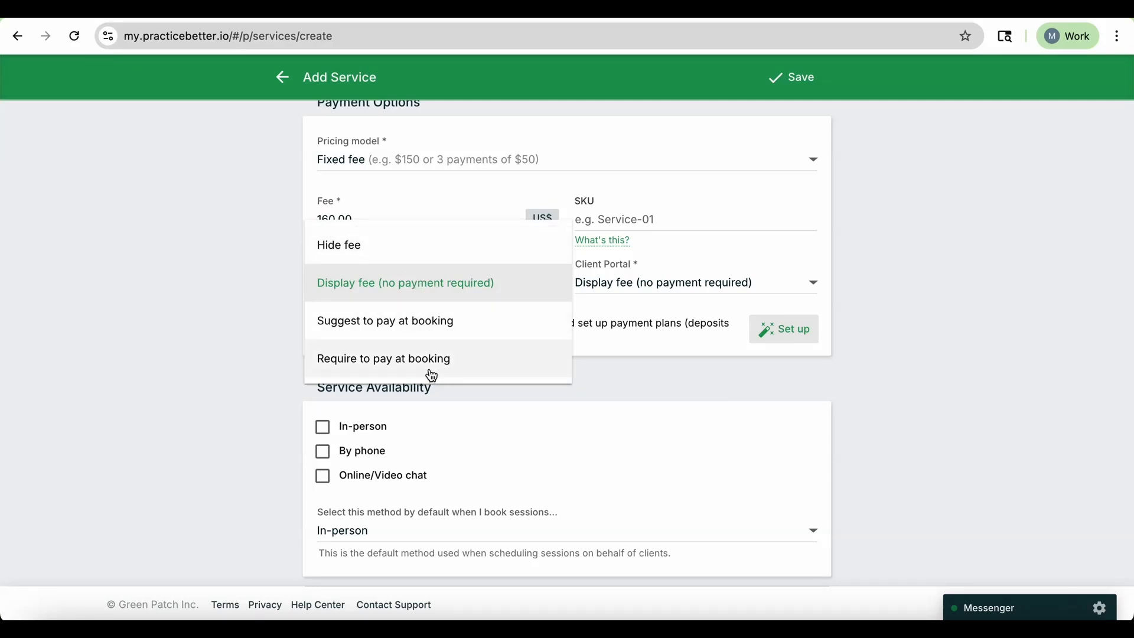
pyautogui.click(676, 398)
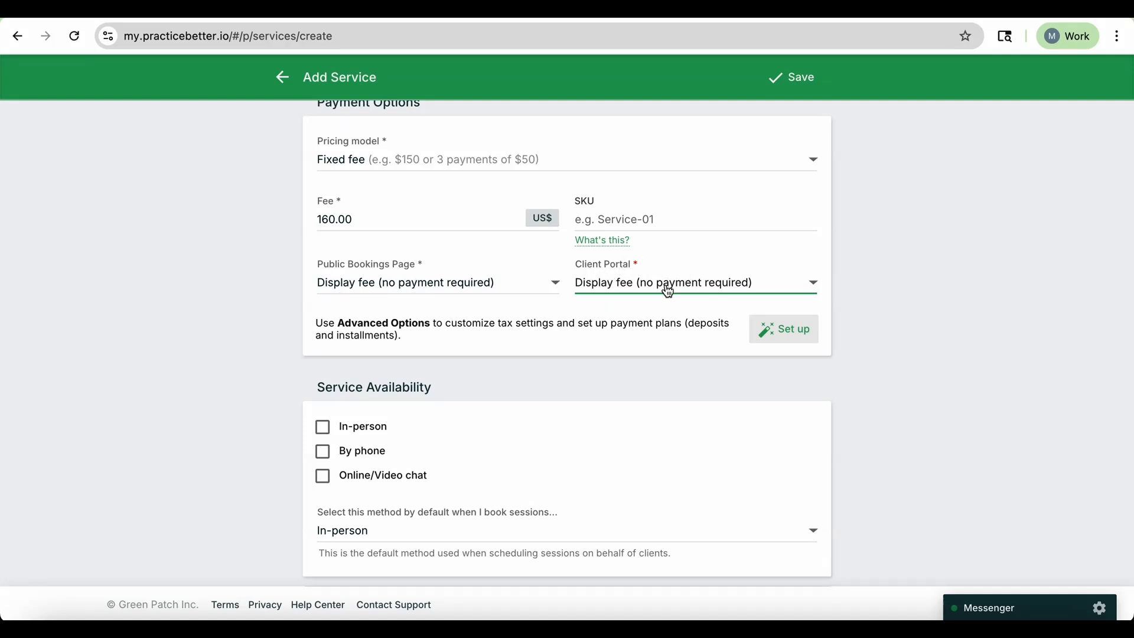
pyautogui.click(788, 289)
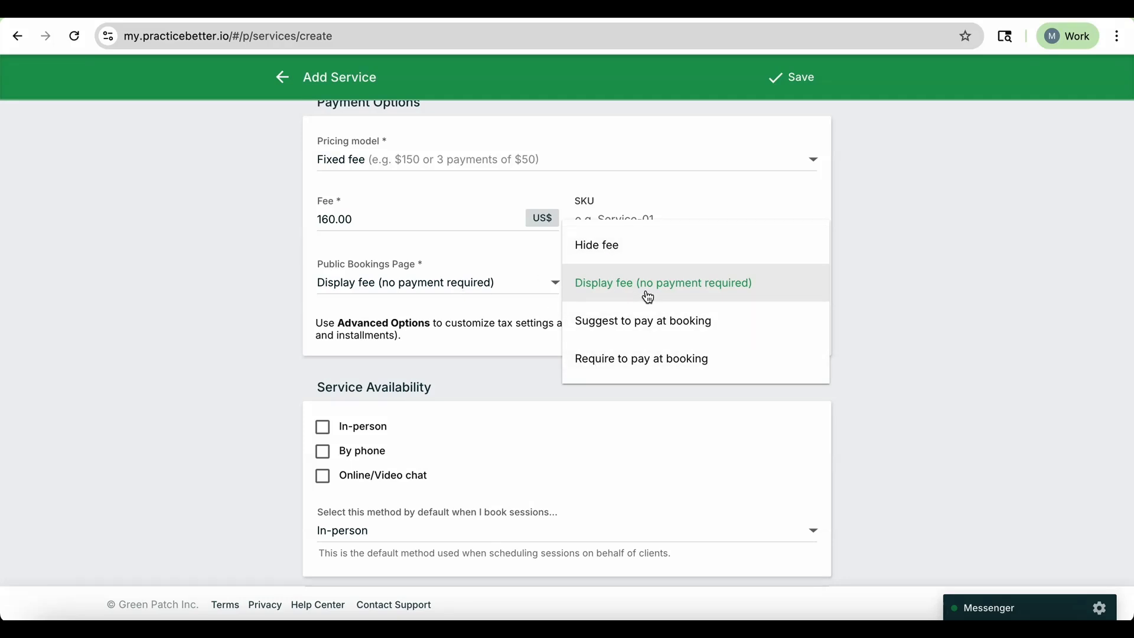
pyautogui.click(914, 323)
pyautogui.scroll(-3, 914, 323)
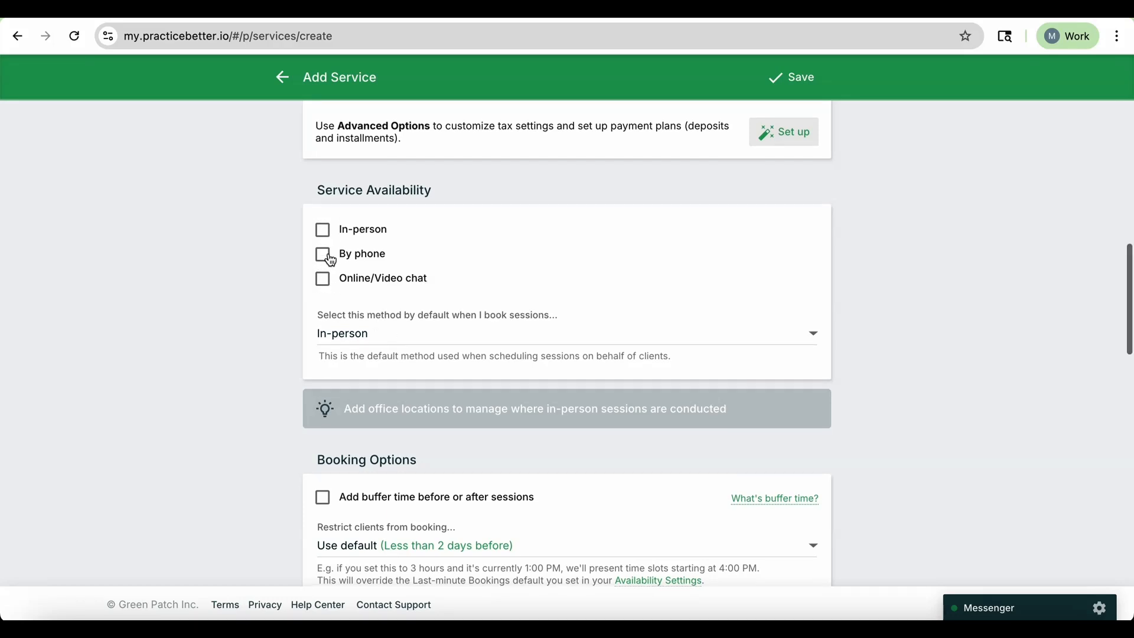
# Make the service available via Online/Video chat.
pyautogui.scroll(-1, 322, 254)
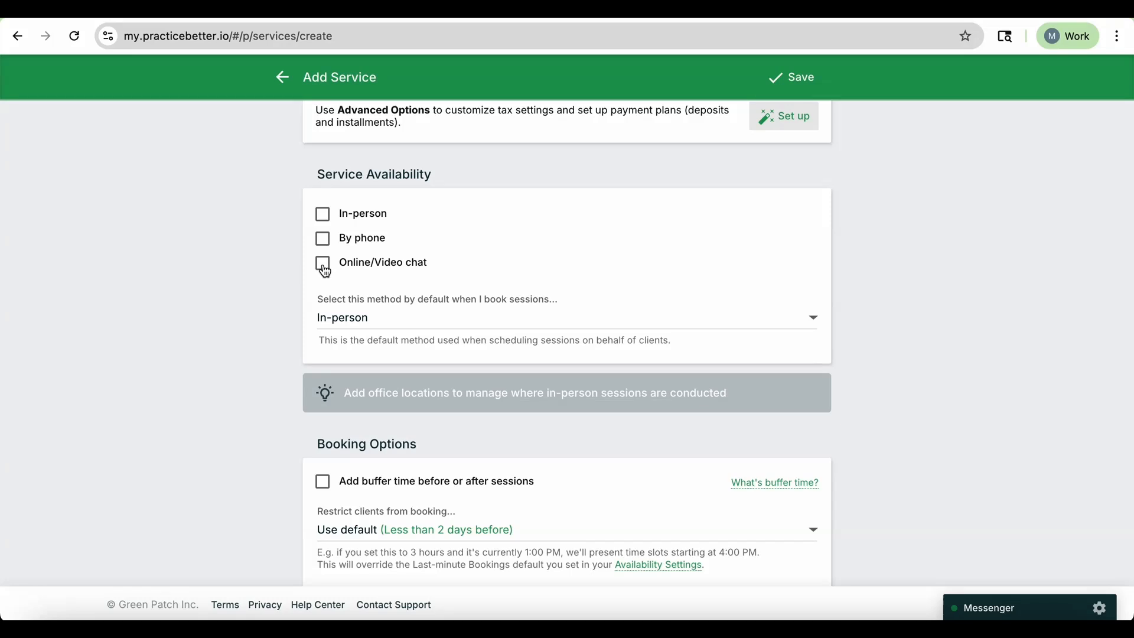
pyautogui.click(324, 266)
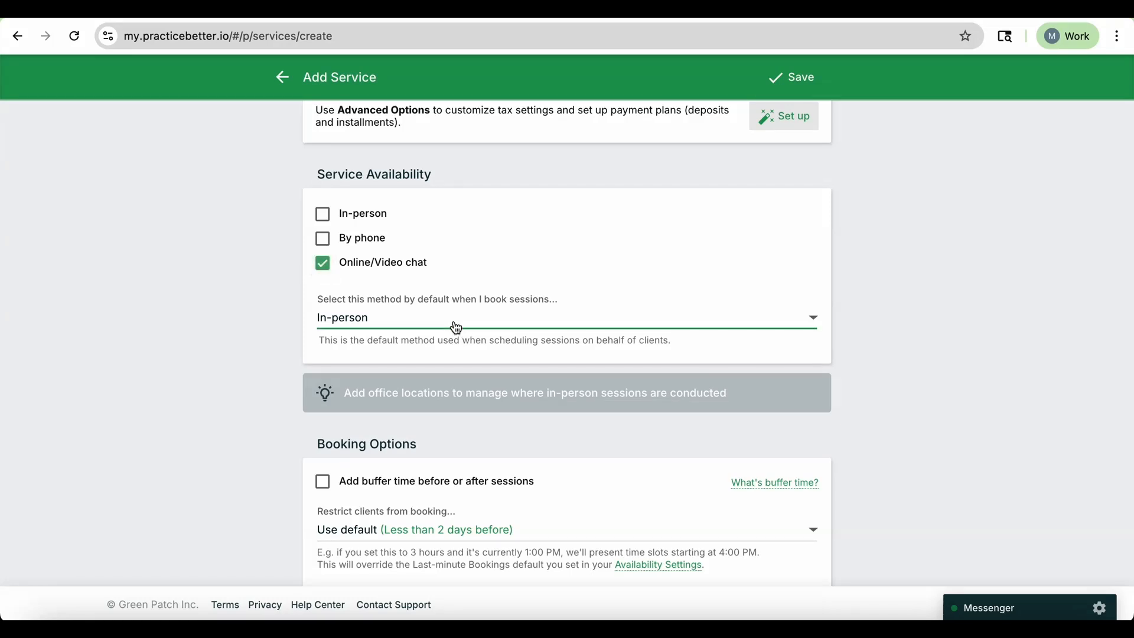
# Turn on buffer time before or after sessions and browse the before-session buffer durations.
pyautogui.scroll(-2, 453, 325)
pyautogui.scroll(-3, 452, 212)
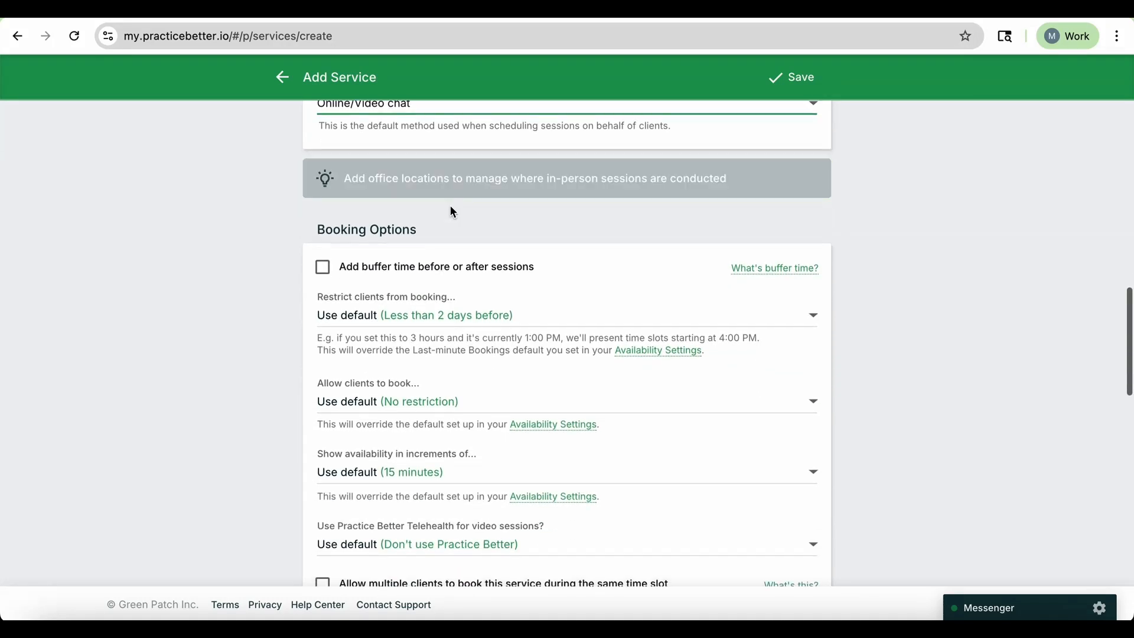
pyautogui.scroll(-1, 457, 264)
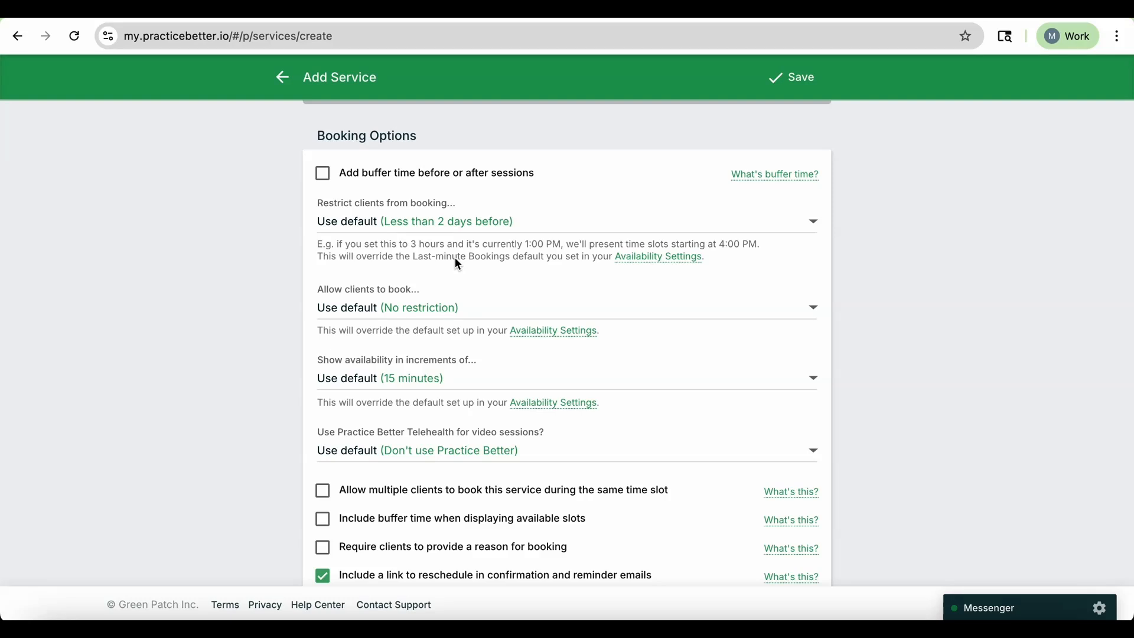
pyautogui.scroll(1, 454, 204)
pyautogui.scroll(-1, 446, 178)
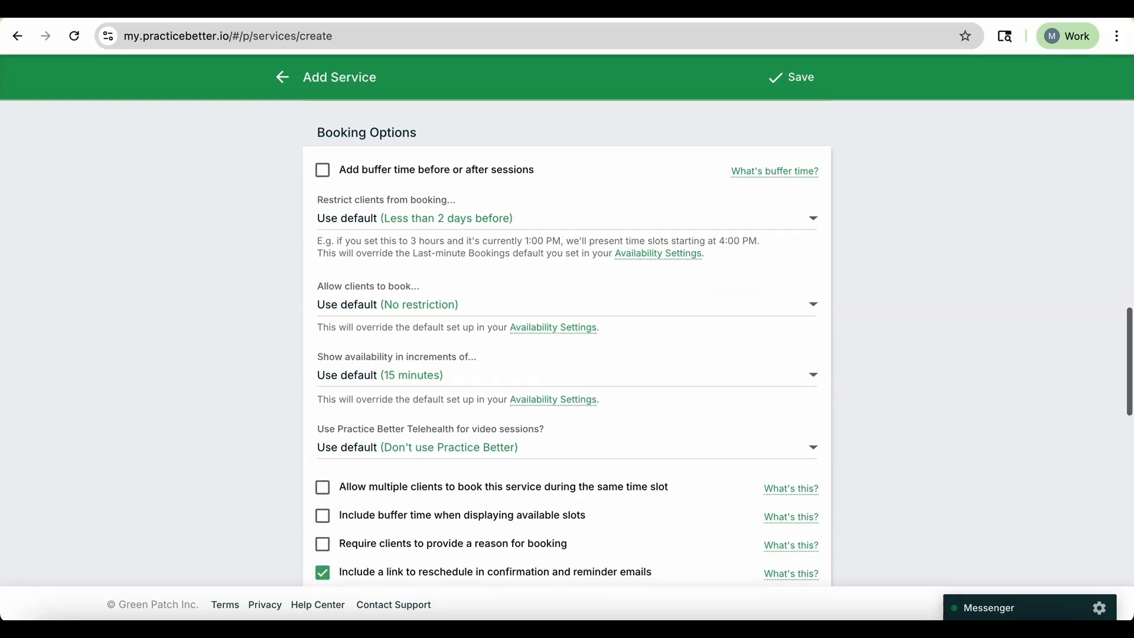
pyautogui.click(322, 152)
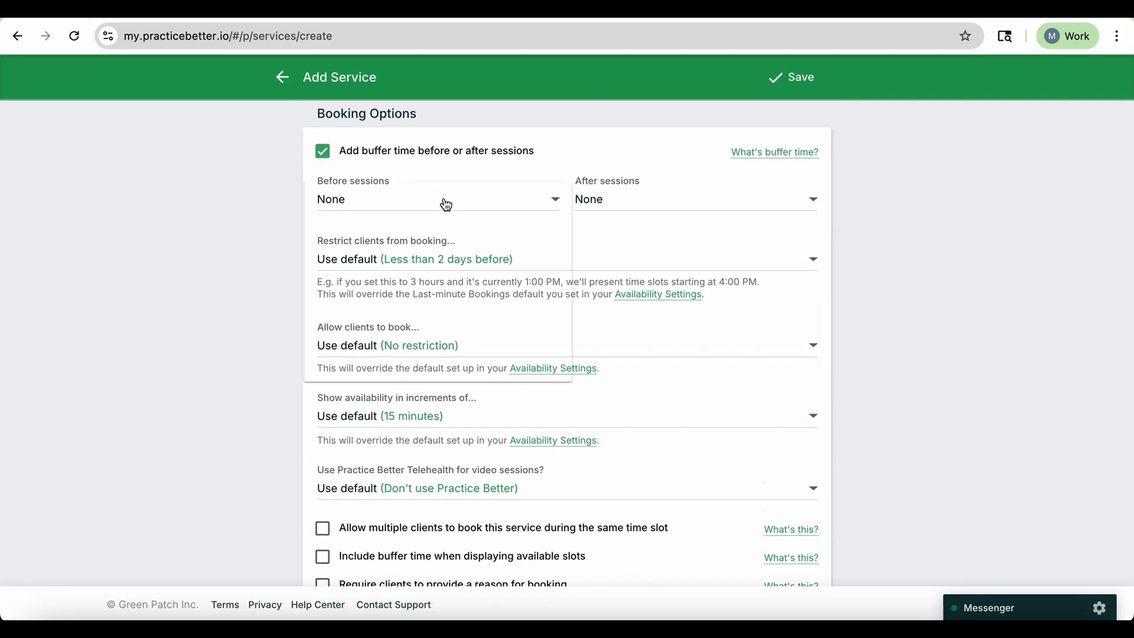
pyautogui.click(467, 203)
pyautogui.scroll(-2, 465, 289)
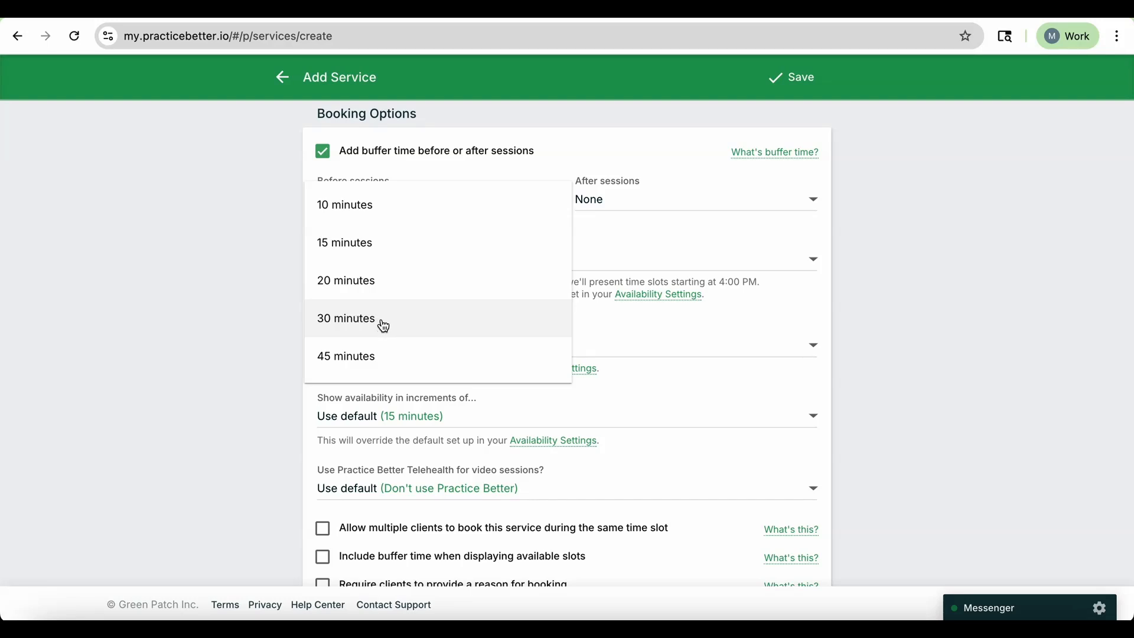
pyautogui.scroll(-2, 367, 325)
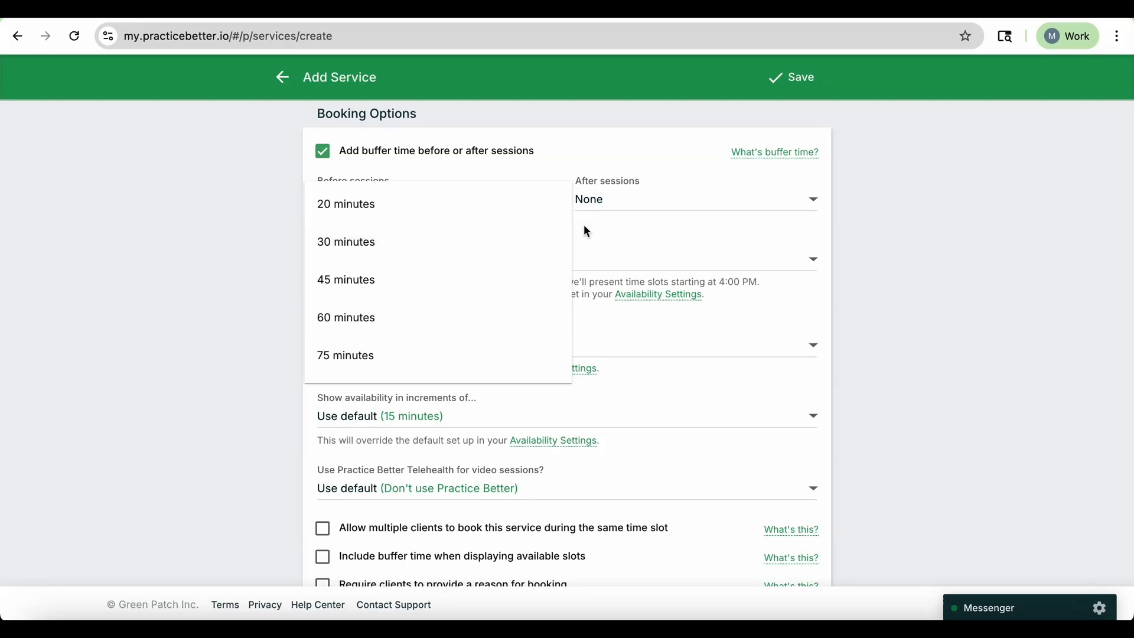
pyautogui.scroll(-1, 517, 324)
pyautogui.click(681, 245)
# Examine the options for restricting how close to a session clients can book, keeping the default.
pyautogui.scroll(-1, 679, 248)
pyautogui.click(663, 236)
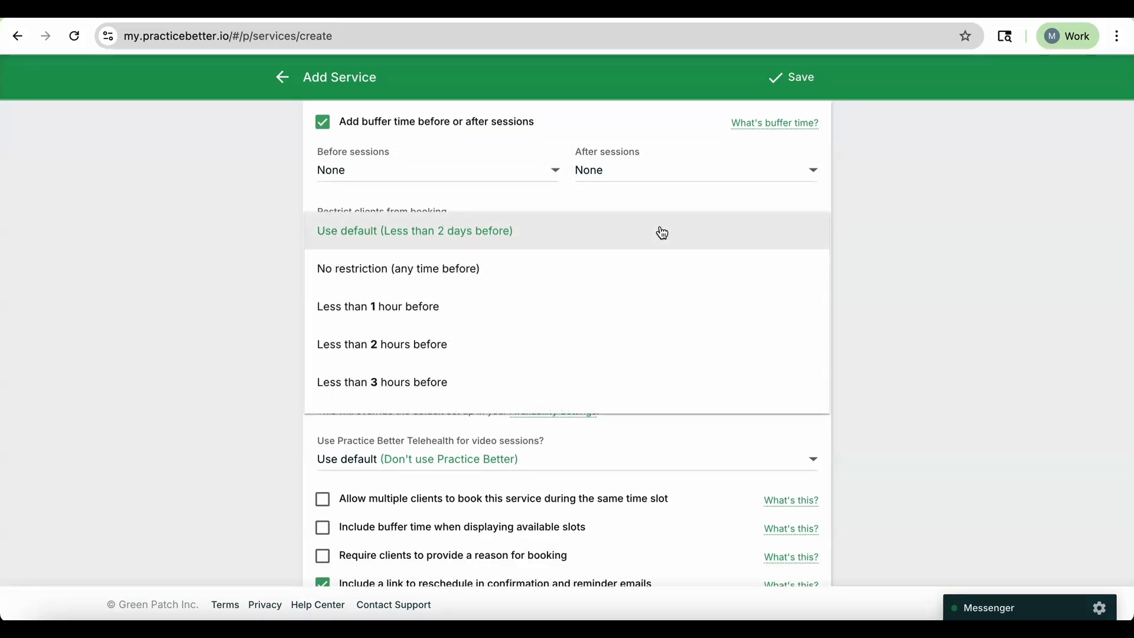
pyautogui.scroll(-1, 477, 252)
pyautogui.scroll(1, 477, 251)
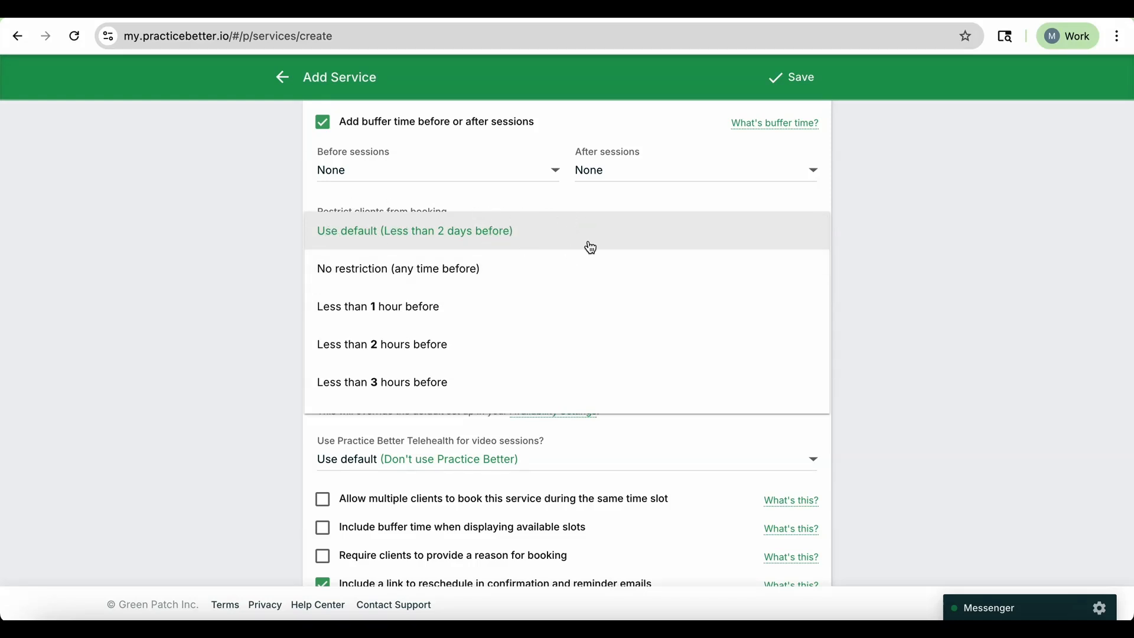
pyautogui.scroll(-4, 591, 247)
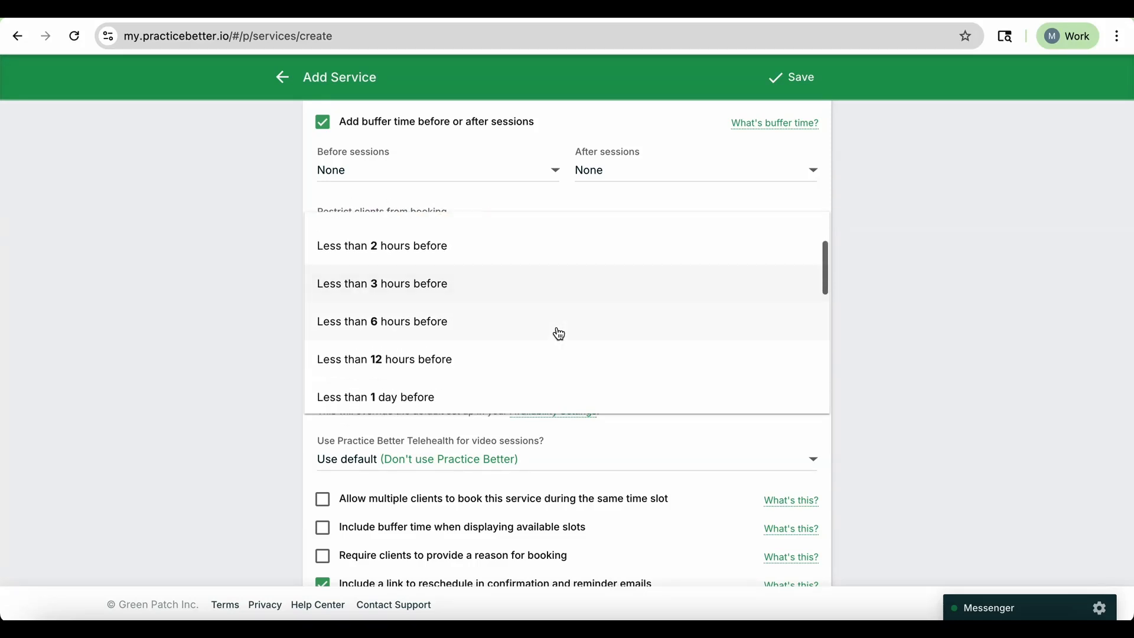
pyautogui.scroll(-1, 446, 306)
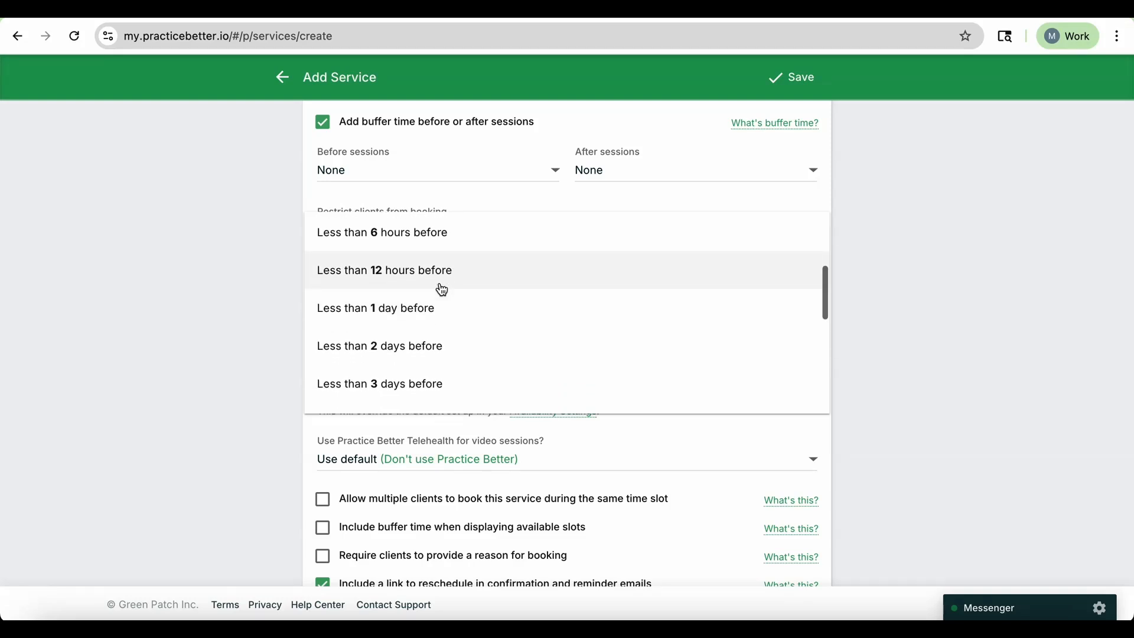
pyautogui.scroll(3, 376, 316)
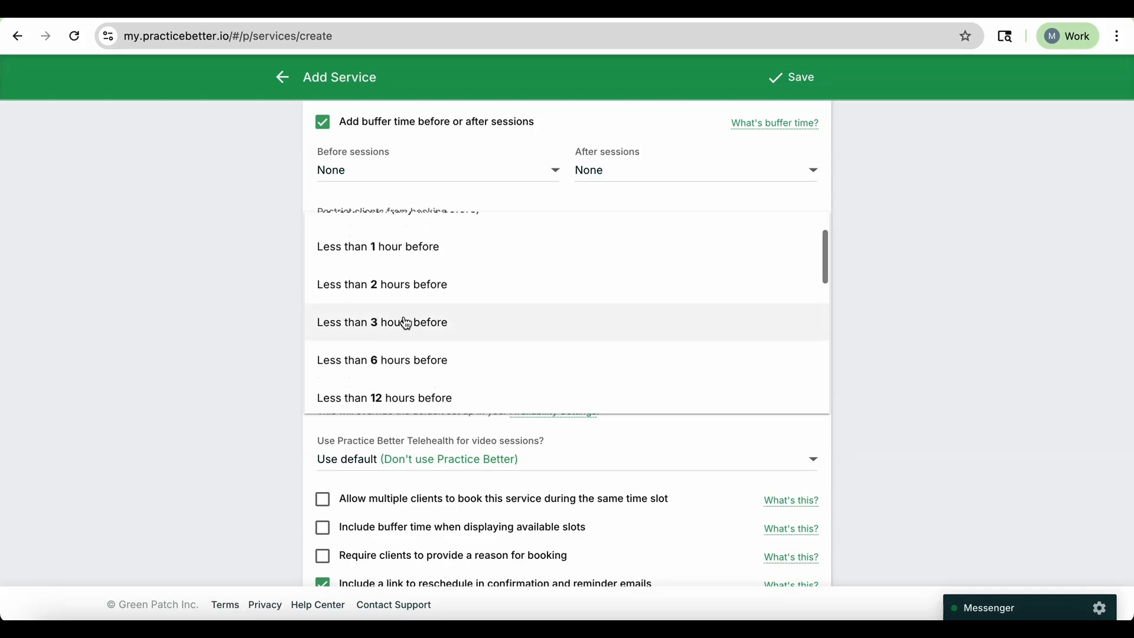
pyautogui.scroll(2, 408, 321)
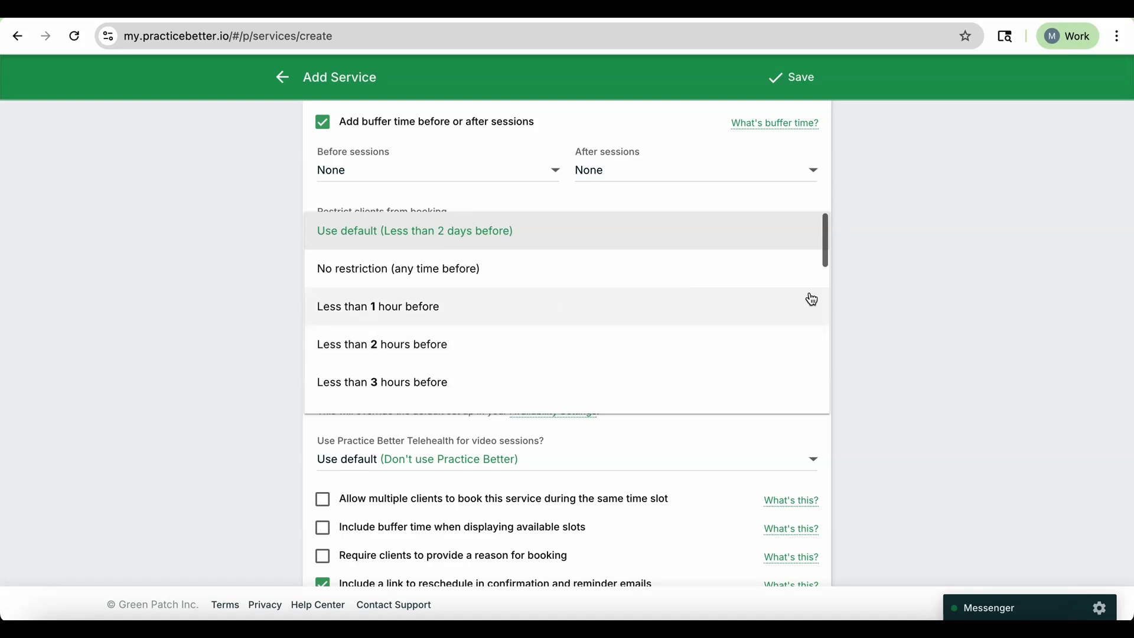
pyautogui.click(479, 239)
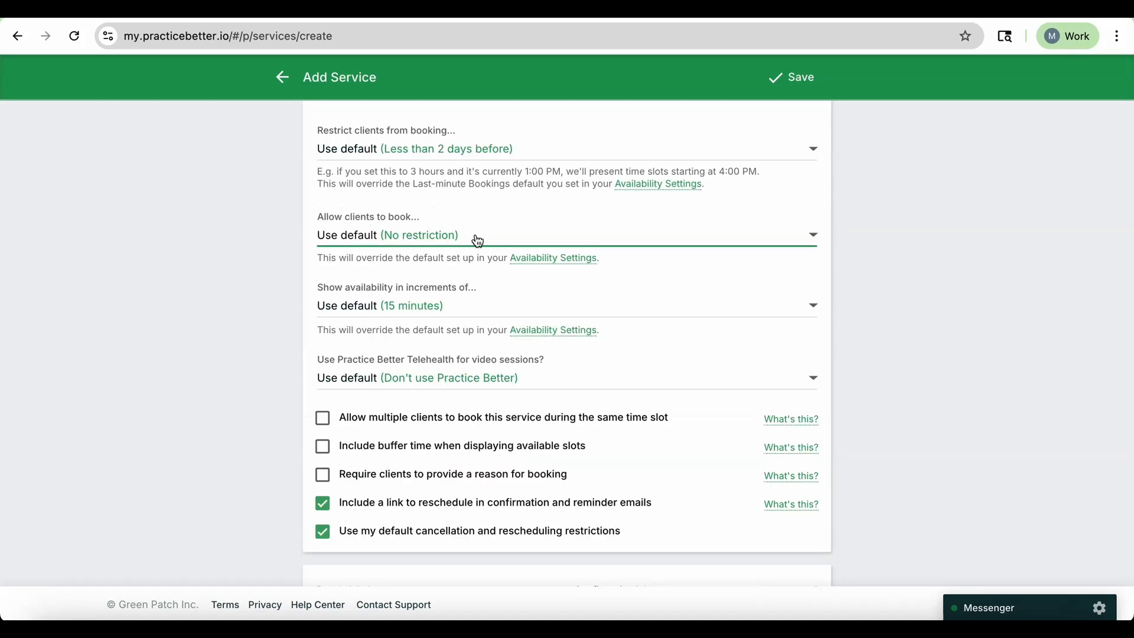
# Examine the booking window and availability increment options without changing them.
pyautogui.click(504, 243)
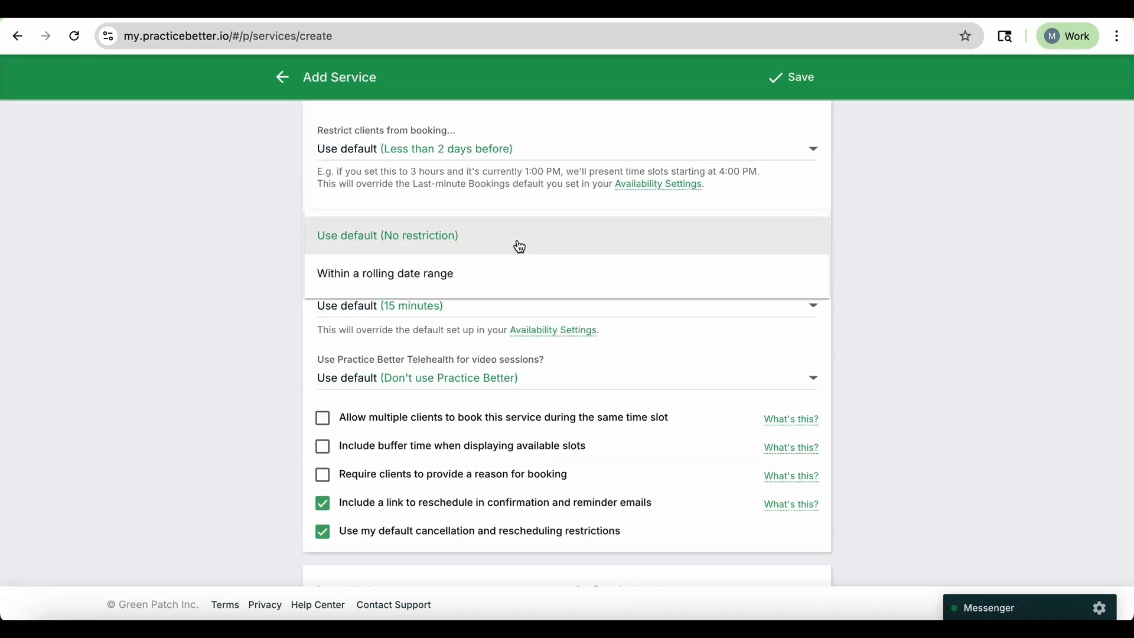
pyautogui.click(843, 295)
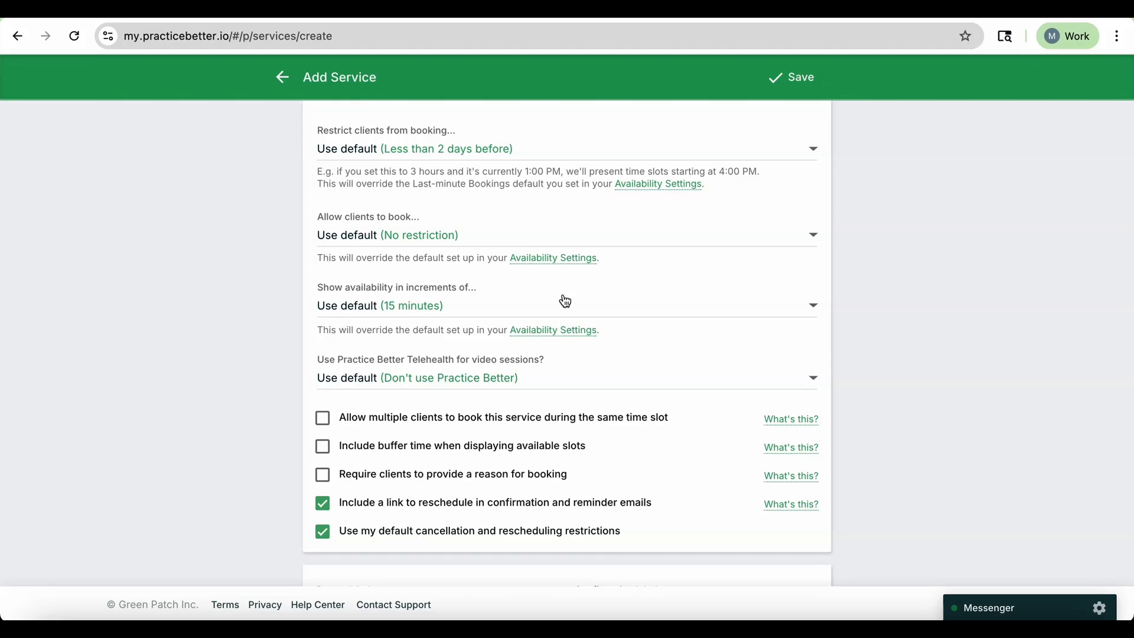
pyautogui.scroll(-1, 561, 297)
pyautogui.click(537, 279)
pyautogui.click(534, 278)
pyautogui.click(540, 283)
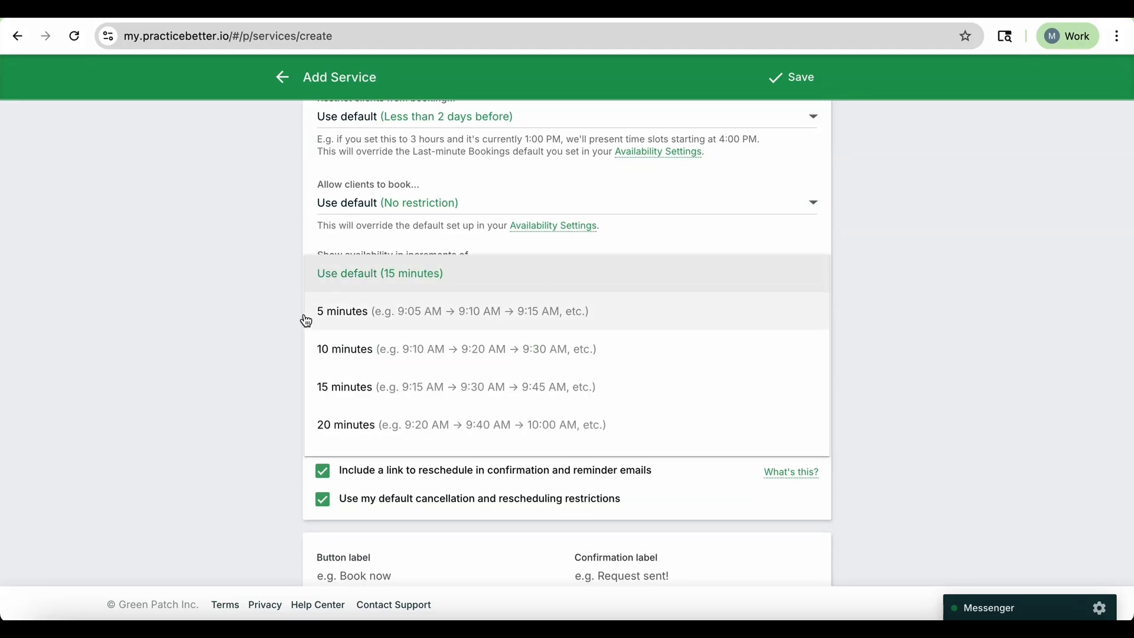
pyautogui.scroll(-1, 445, 346)
pyautogui.scroll(-1, 453, 380)
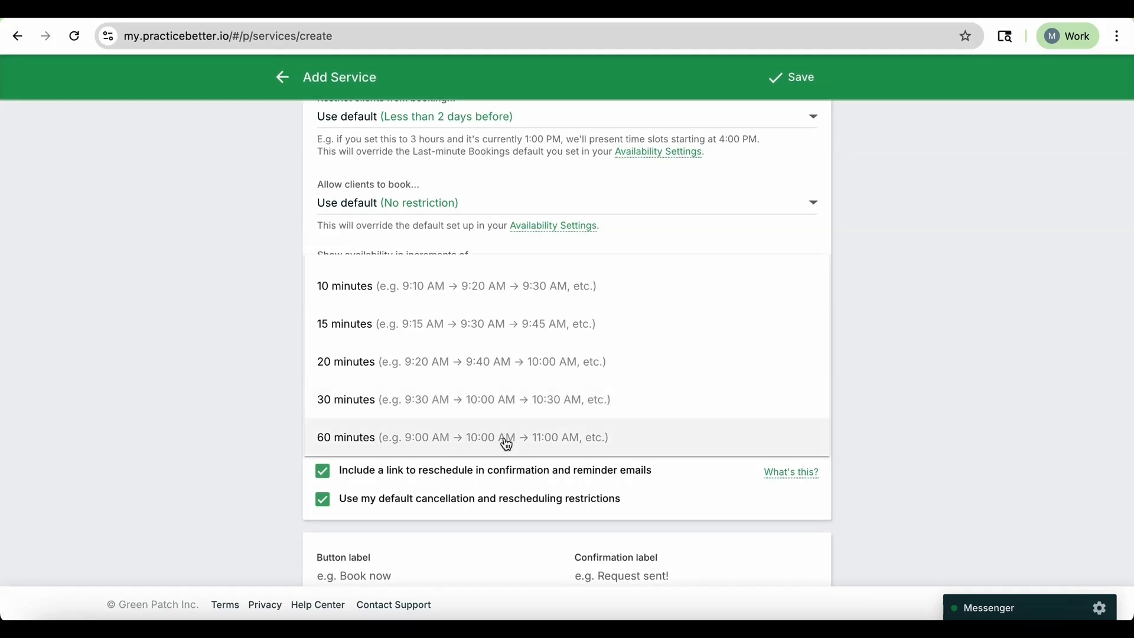
pyautogui.scroll(3, 507, 445)
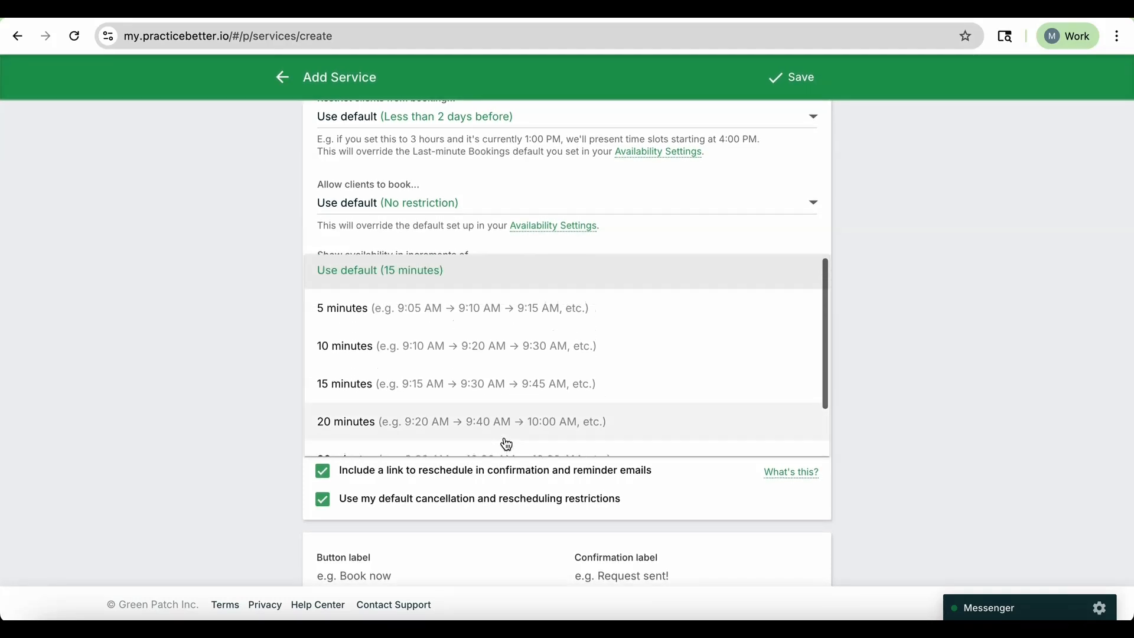
pyautogui.scroll(-1, 584, 408)
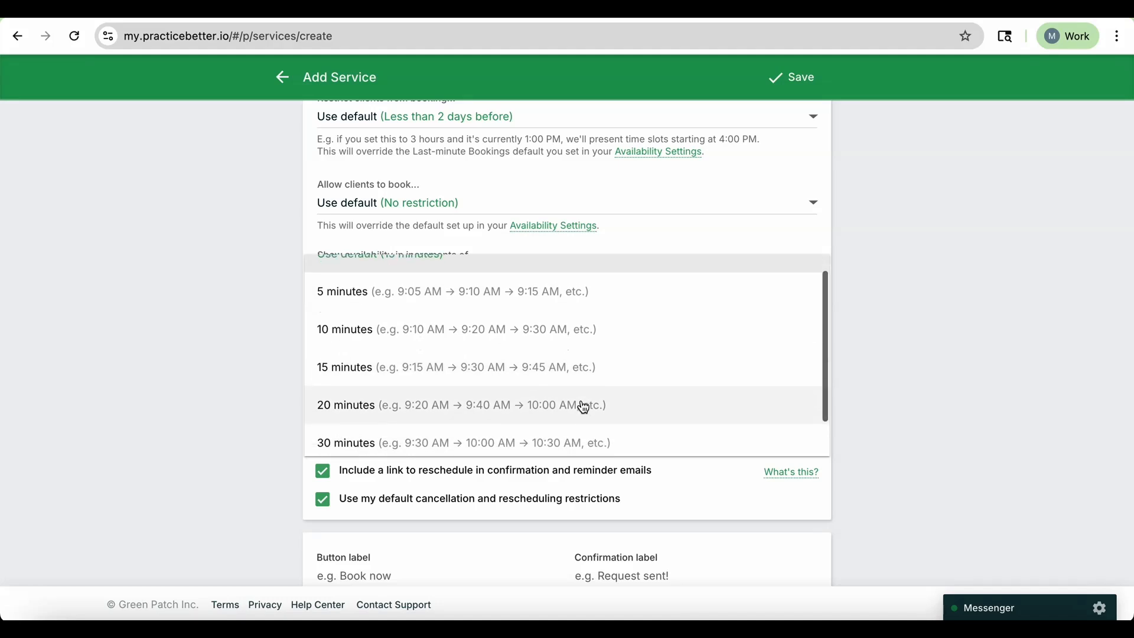
pyautogui.scroll(1, 579, 405)
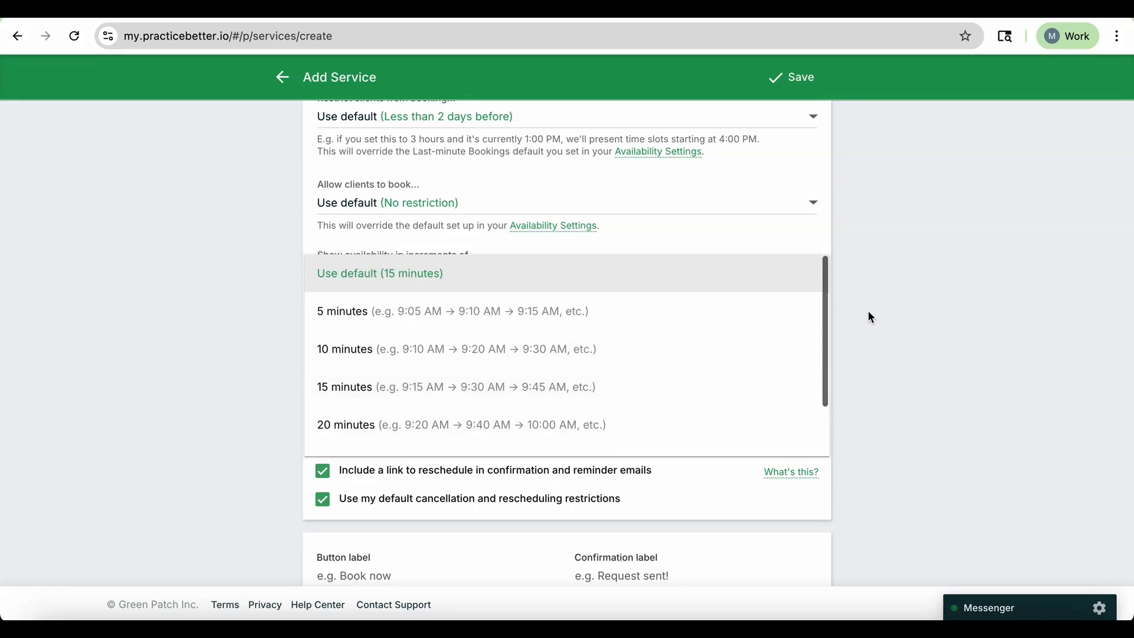
pyautogui.click(955, 285)
# Set the telehealth option for video sessions to Use Practice Better.
pyautogui.click(642, 347)
pyautogui.click(715, 338)
pyautogui.scroll(-1, 715, 269)
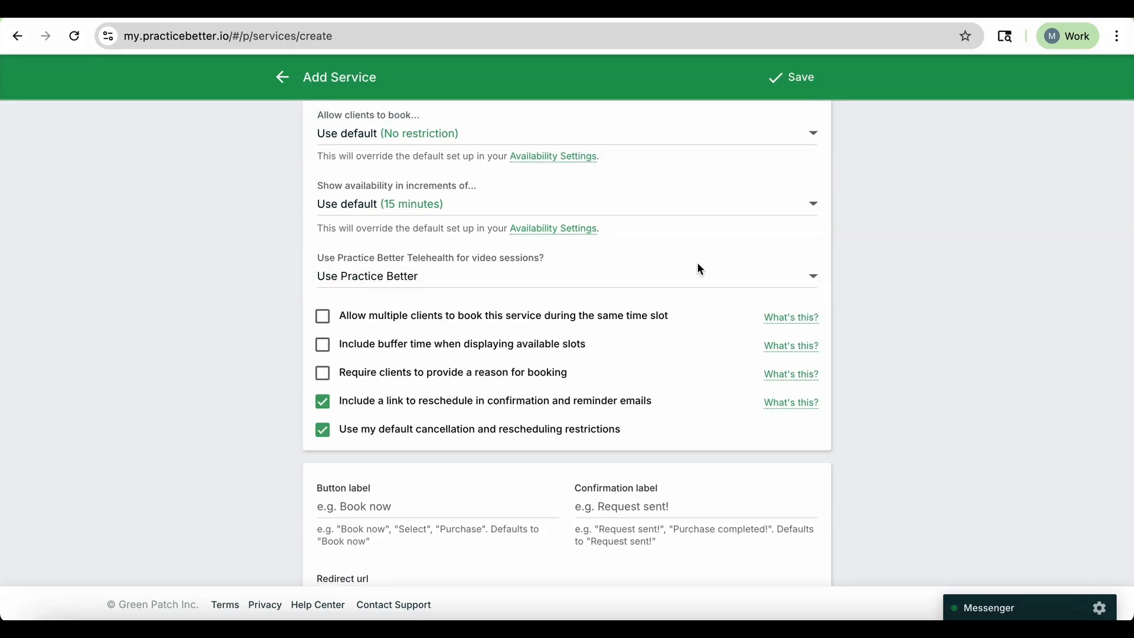
pyautogui.click(754, 290)
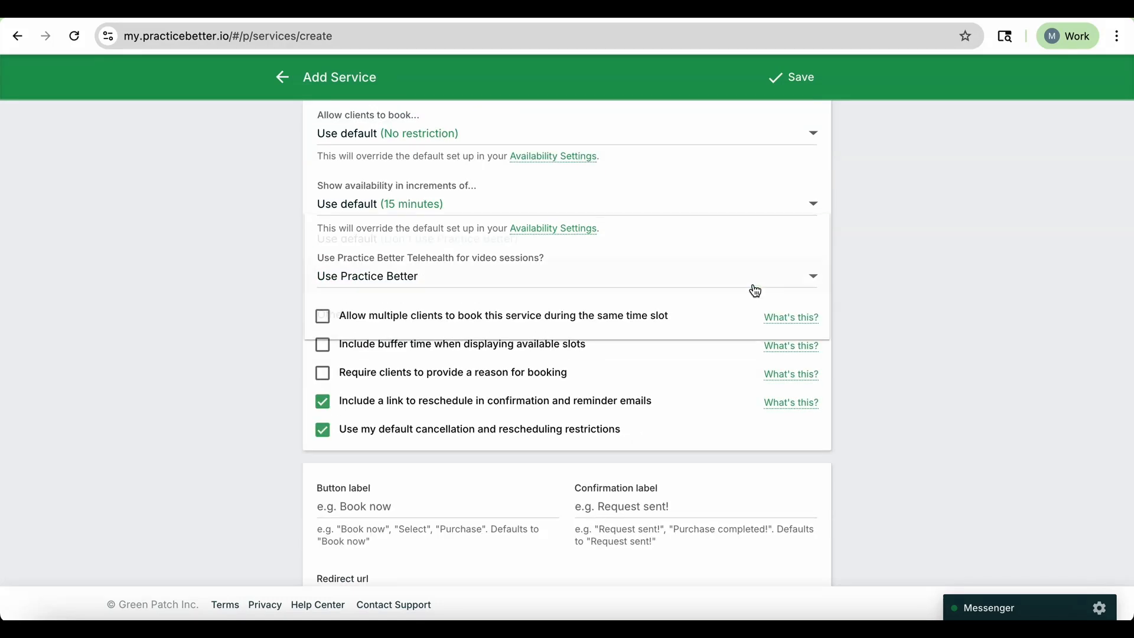
pyautogui.click(894, 295)
pyautogui.click(581, 270)
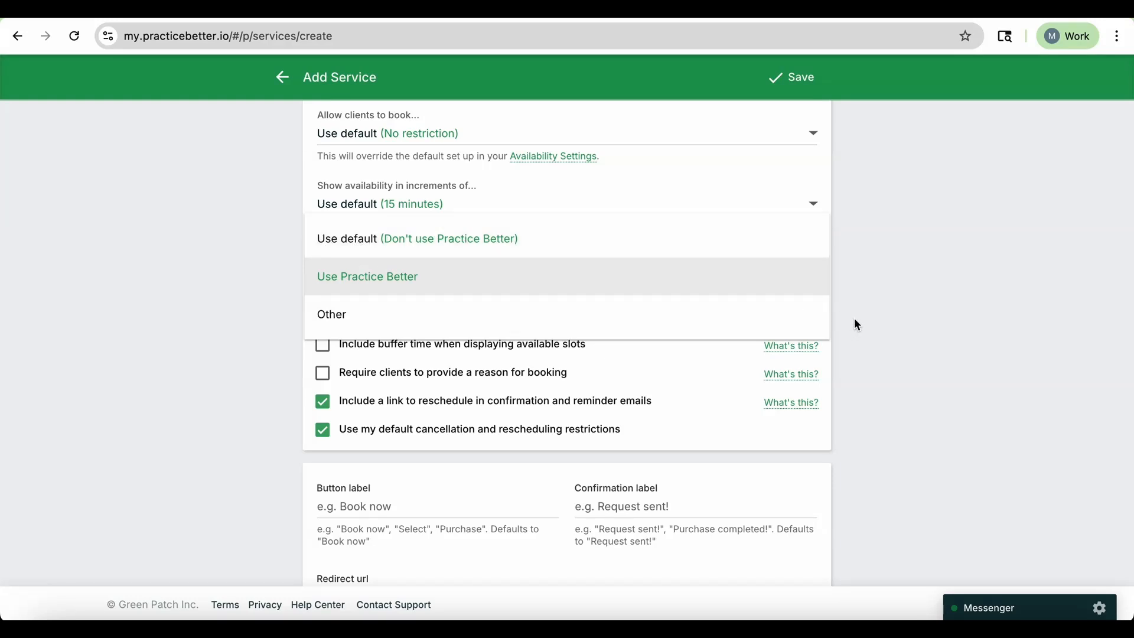
pyautogui.press('Return')
pyautogui.scroll(-2, 444, 230)
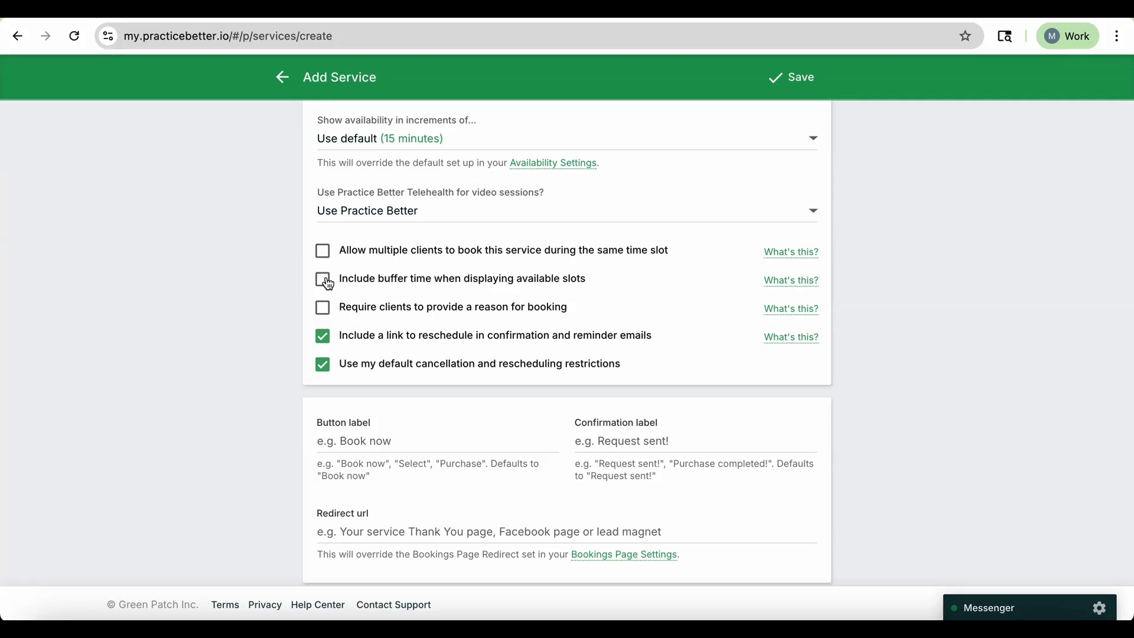
# Review the remaining booking checkboxes and the button, confirmation and redirect fields.
pyautogui.scroll(-1, 368, 285)
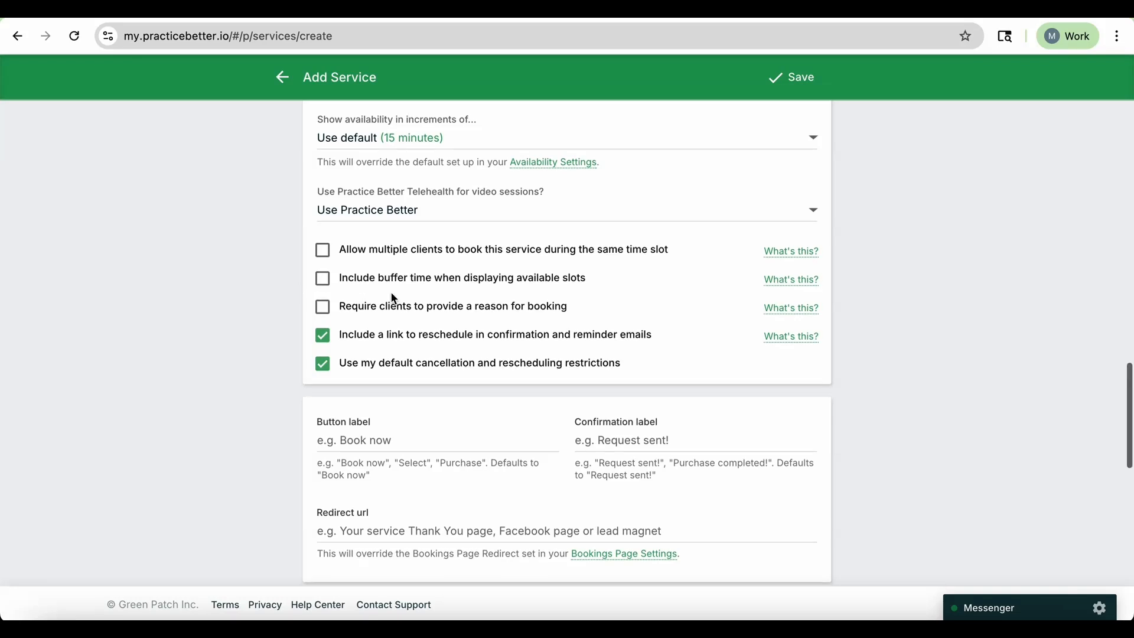
pyautogui.scroll(-1, 407, 300)
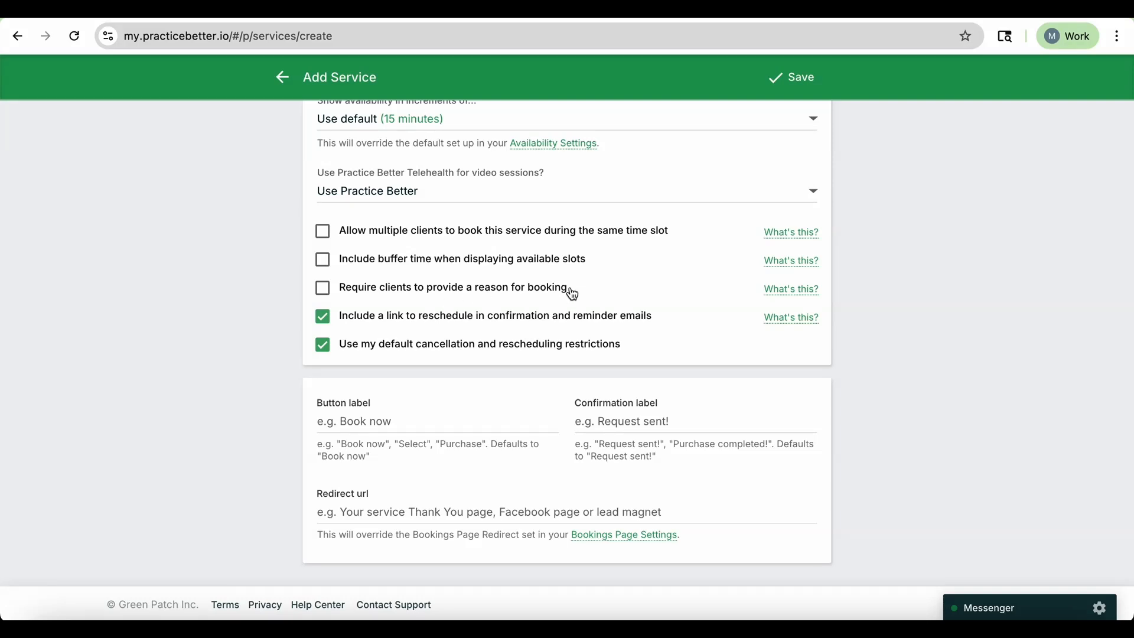
pyautogui.scroll(10, 573, 293)
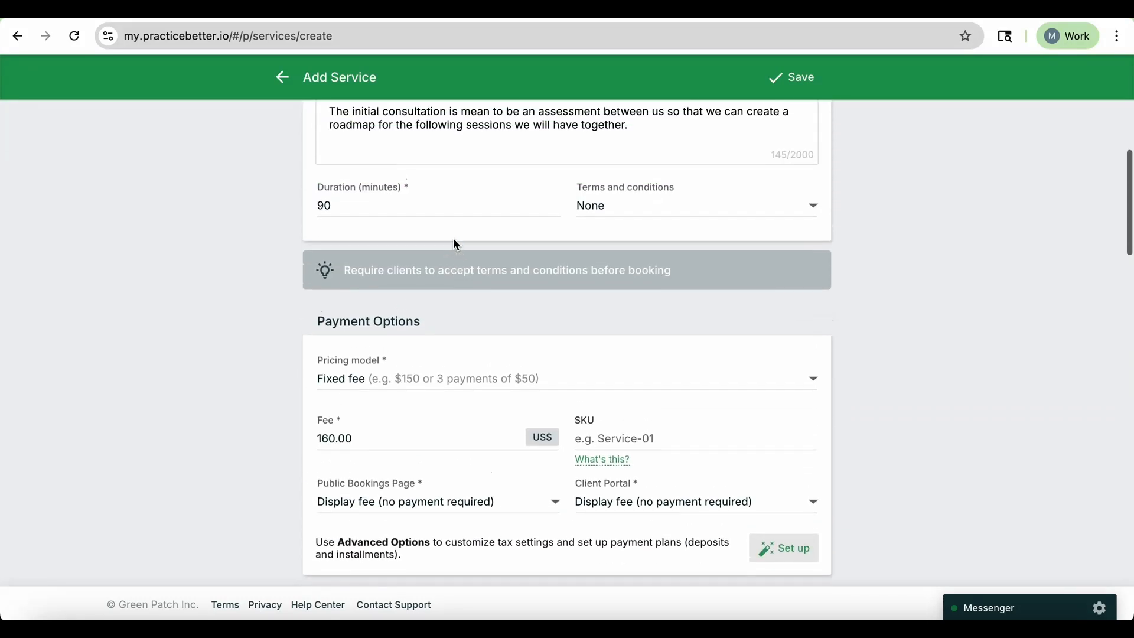
pyautogui.scroll(-10, 455, 242)
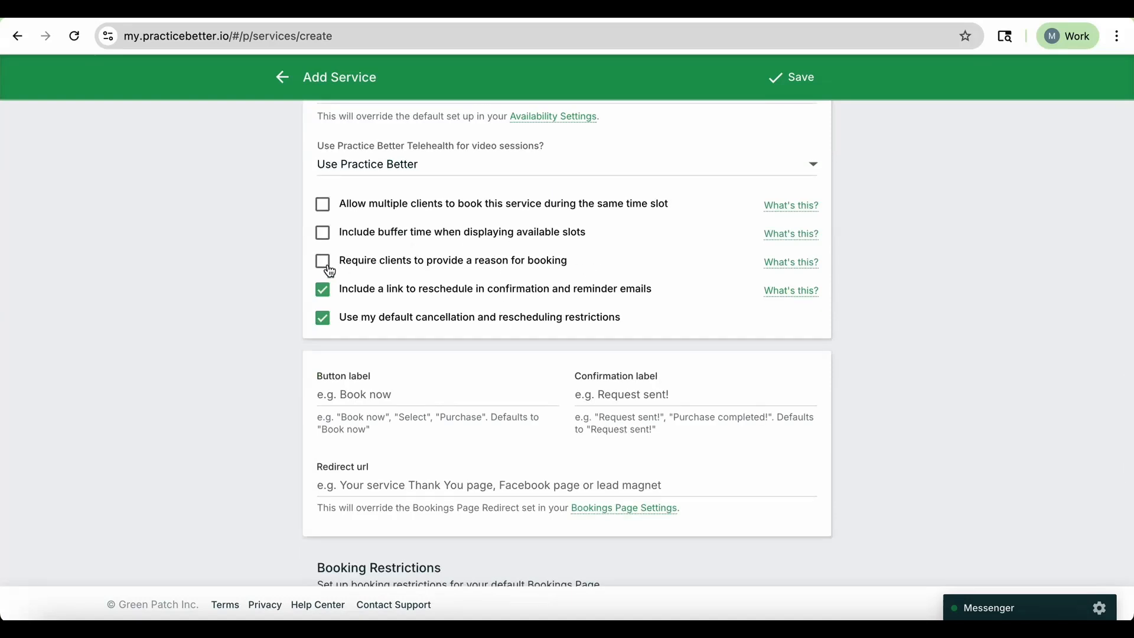
pyautogui.scroll(-1, 331, 260)
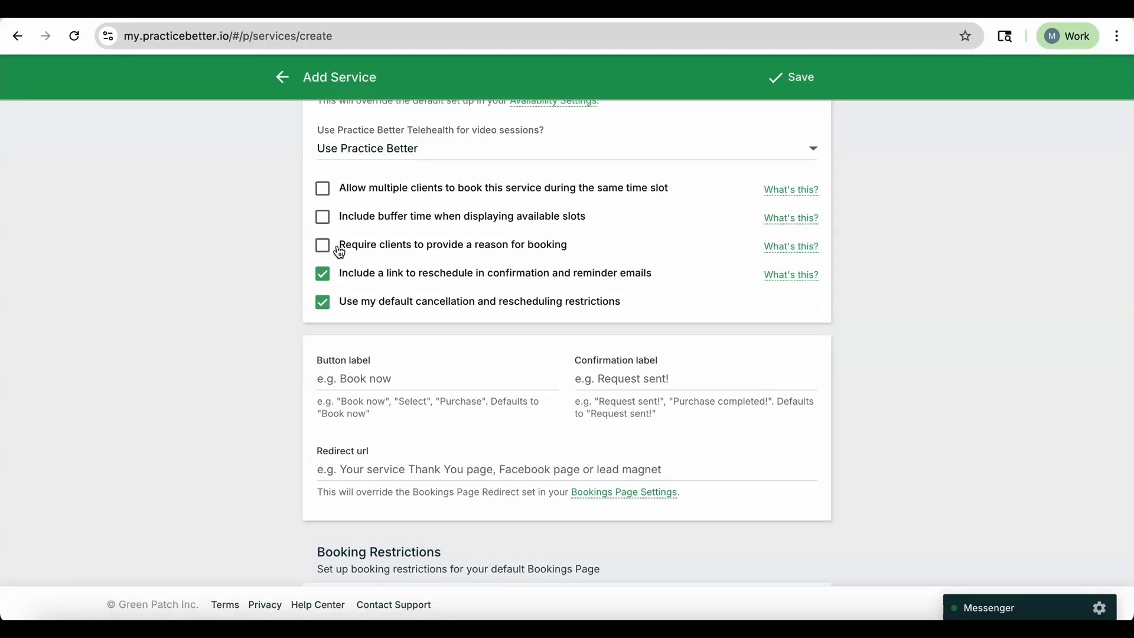
pyautogui.scroll(-1, 449, 289)
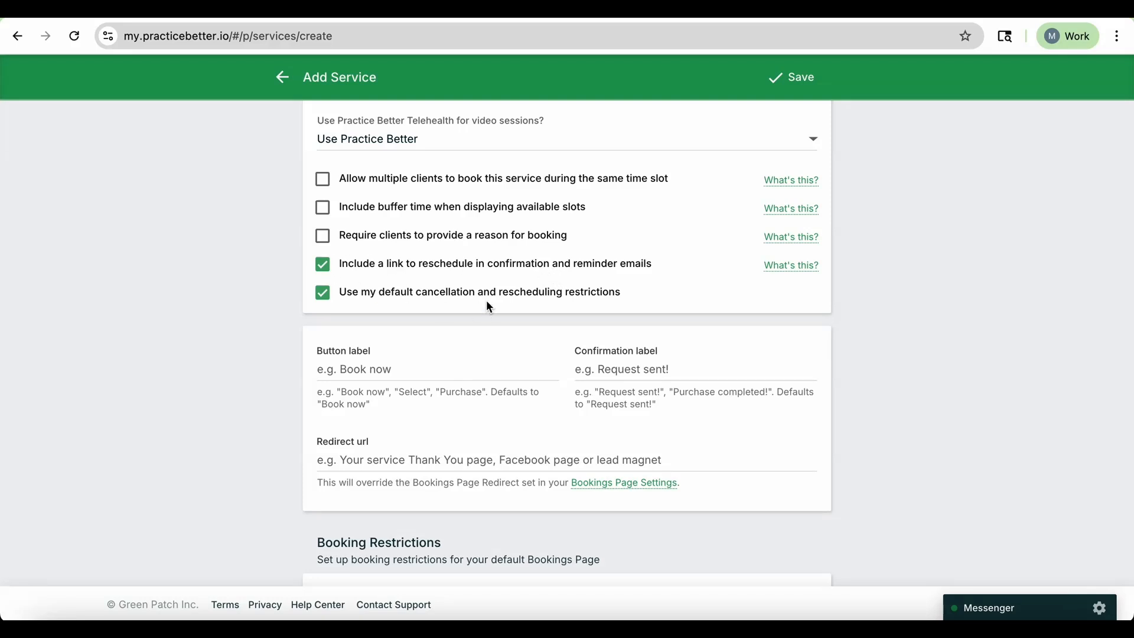
pyautogui.scroll(-1, 506, 293)
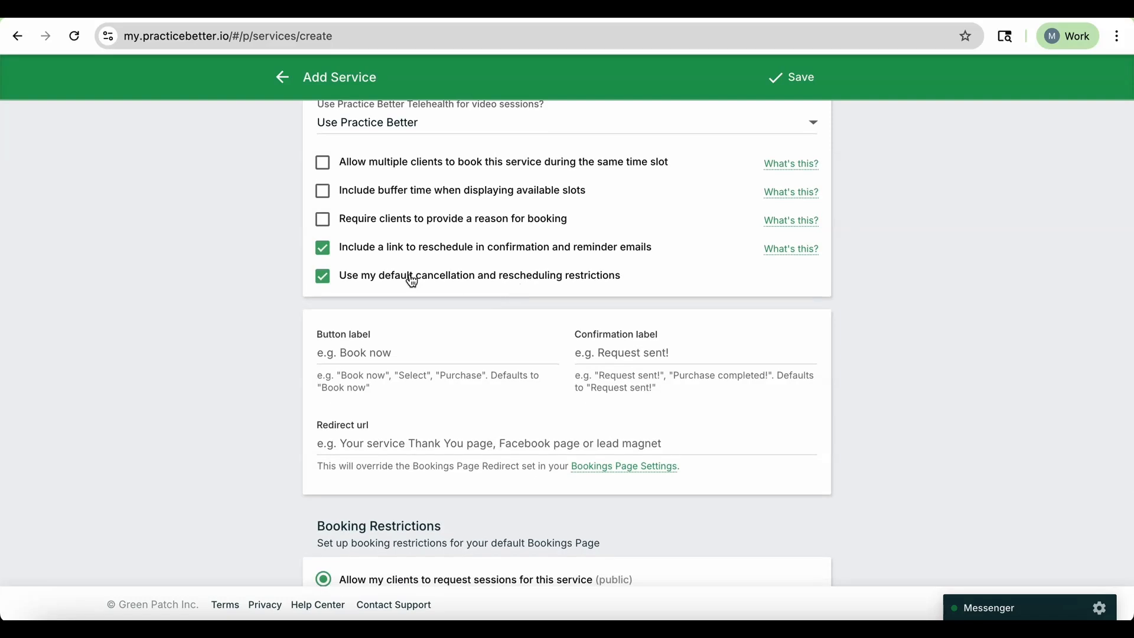
pyautogui.scroll(-3, 337, 286)
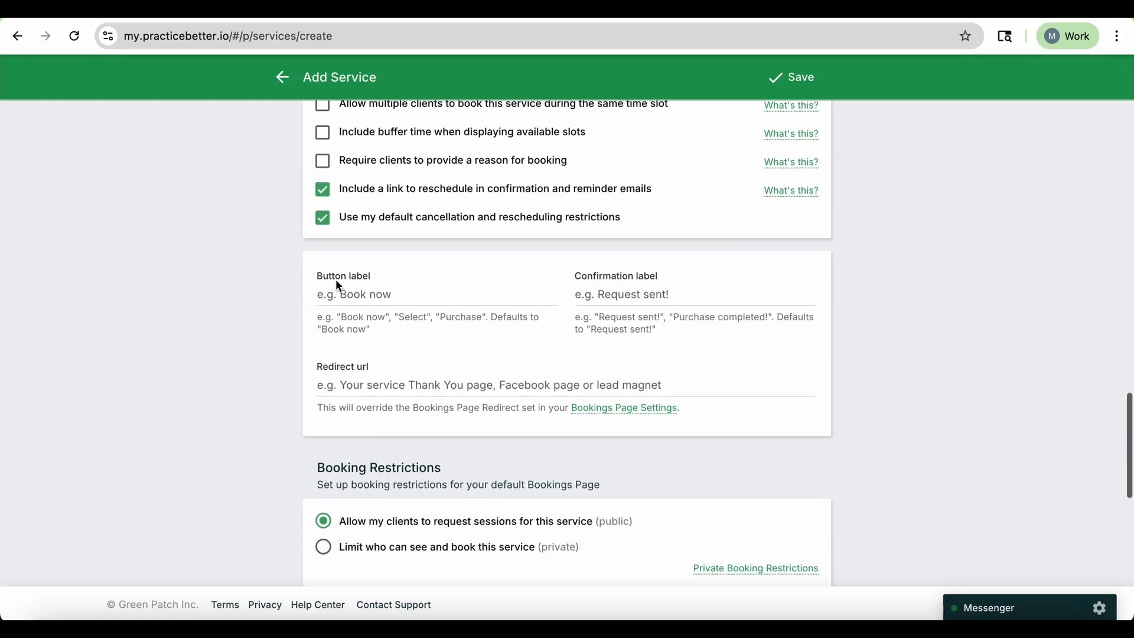
# Set the booking button label to Book Now!
pyautogui.scroll(-2, 338, 285)
pyautogui.scroll(-1, 433, 264)
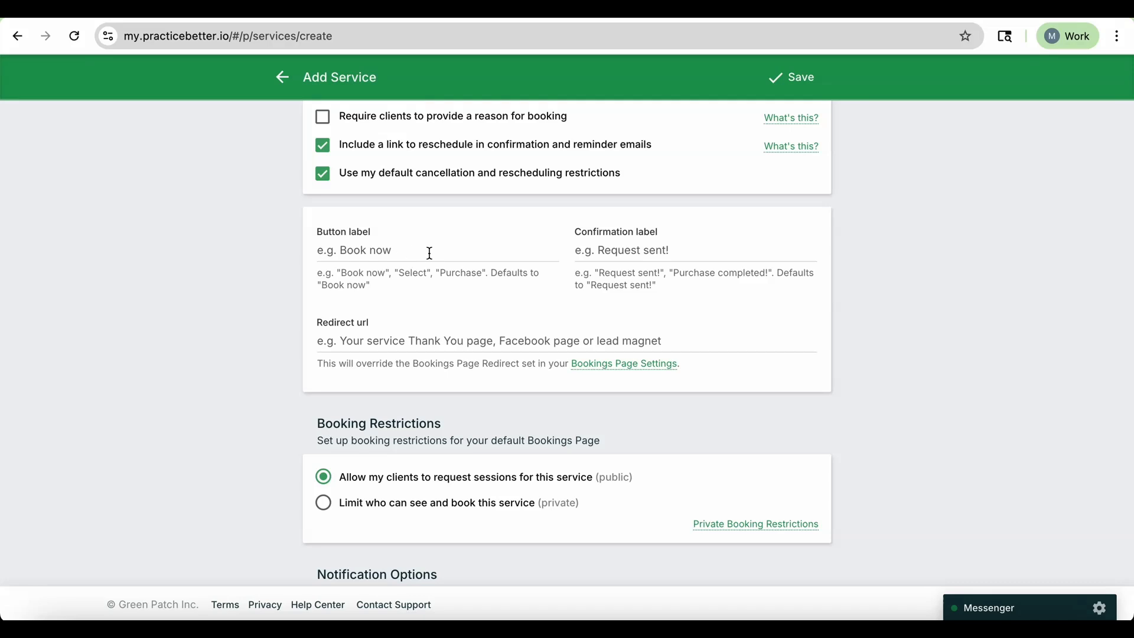
pyautogui.click(403, 246)
pyautogui.write('Book Now!')
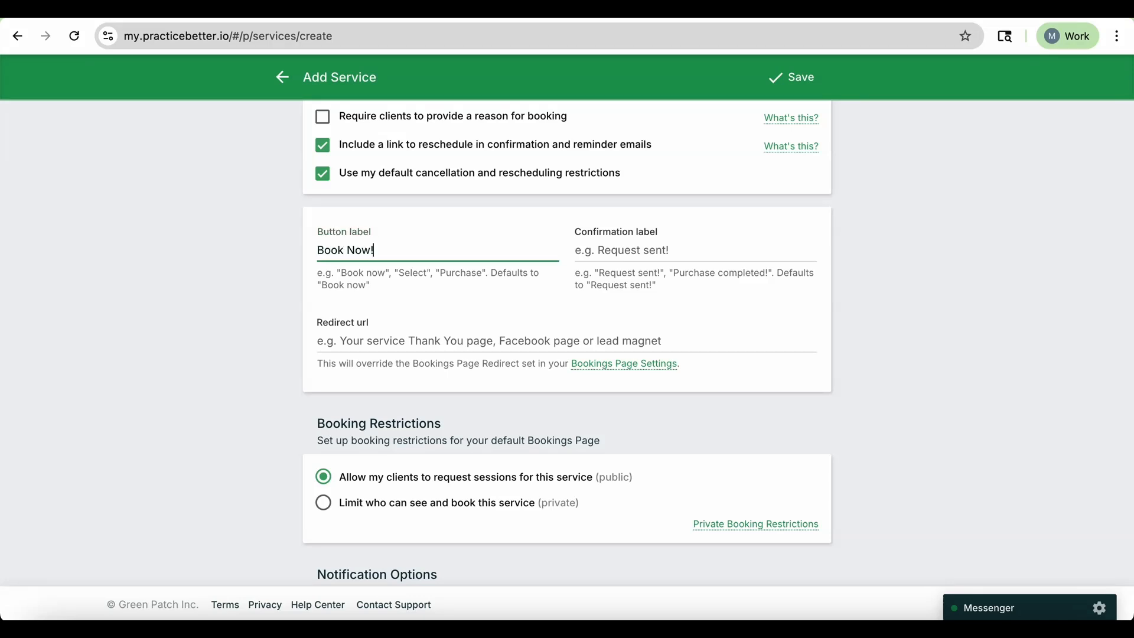
# Clear the booking button label so it falls back to the default.
pyautogui.moveTo(375, 251); pyautogui.dragTo(360, 249)
pyautogui.moveTo(373, 249); pyautogui.dragTo(305, 250)
pyautogui.press('BackSpace')
pyautogui.click(663, 255)
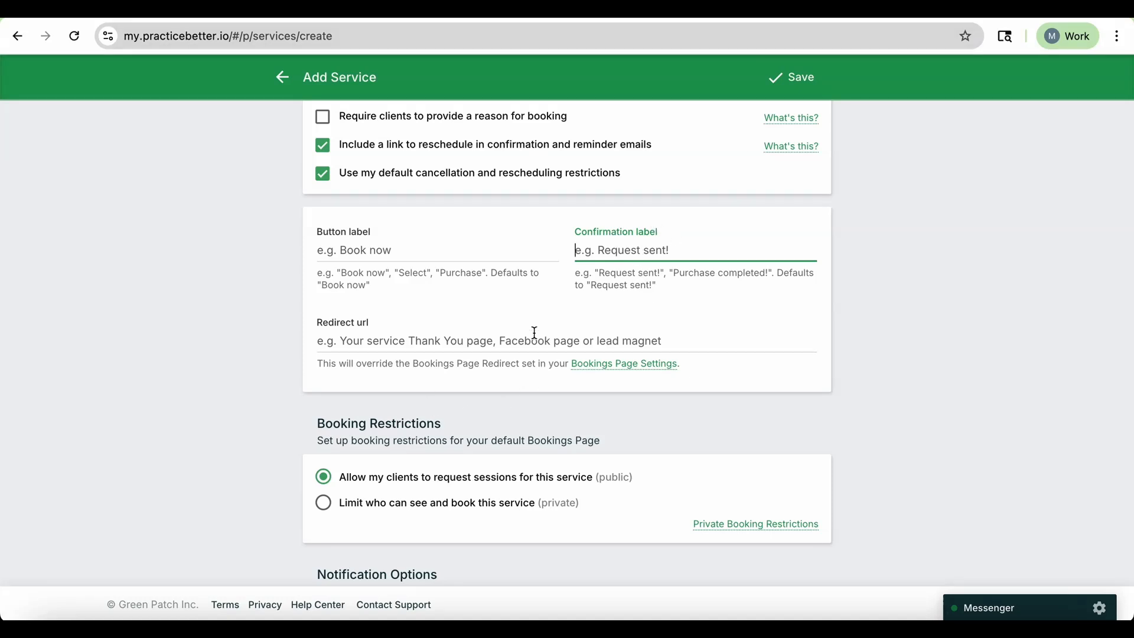
# Review the confirmation label, redirect URL, booking restrictions and notification options sections.
pyautogui.scroll(-1, 534, 329)
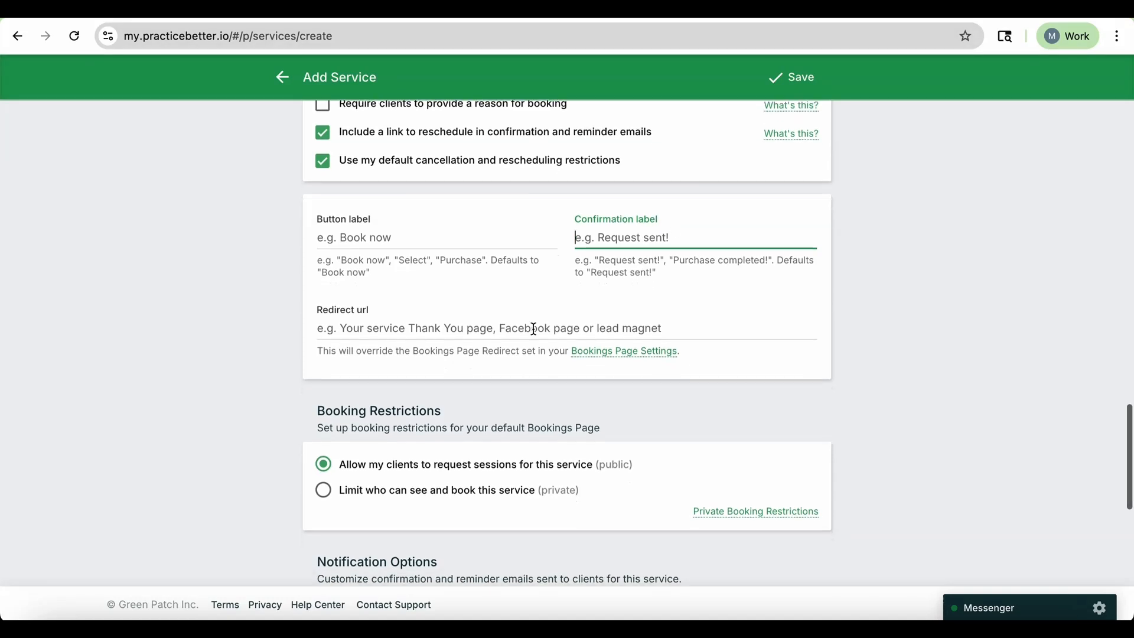
pyautogui.click(393, 328)
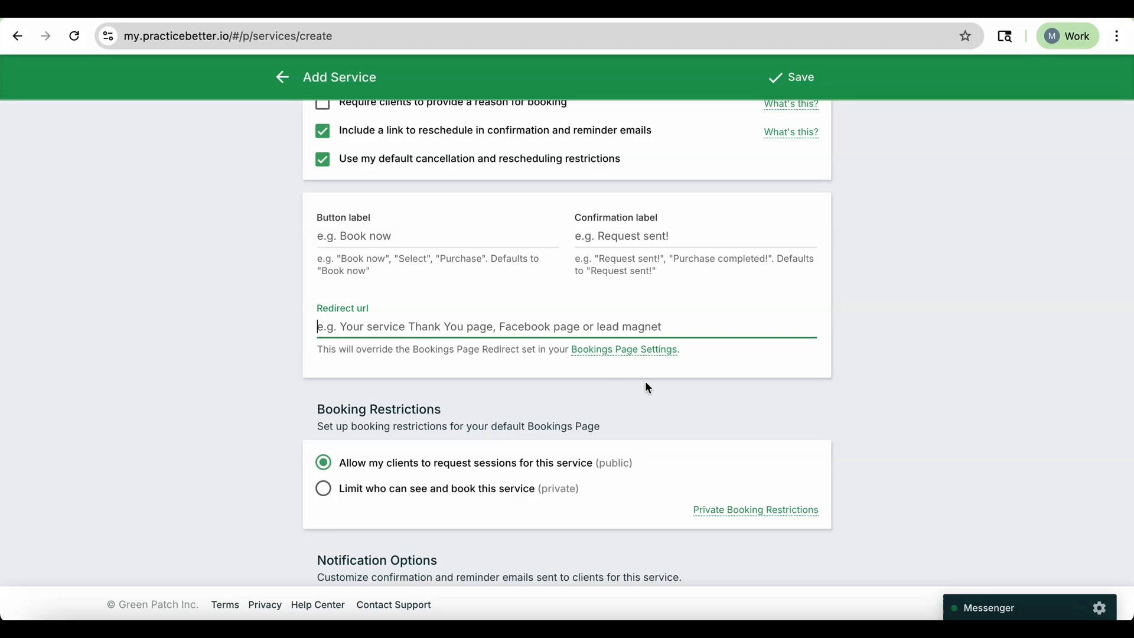
pyautogui.scroll(-1, 338, 306)
pyautogui.click(337, 303)
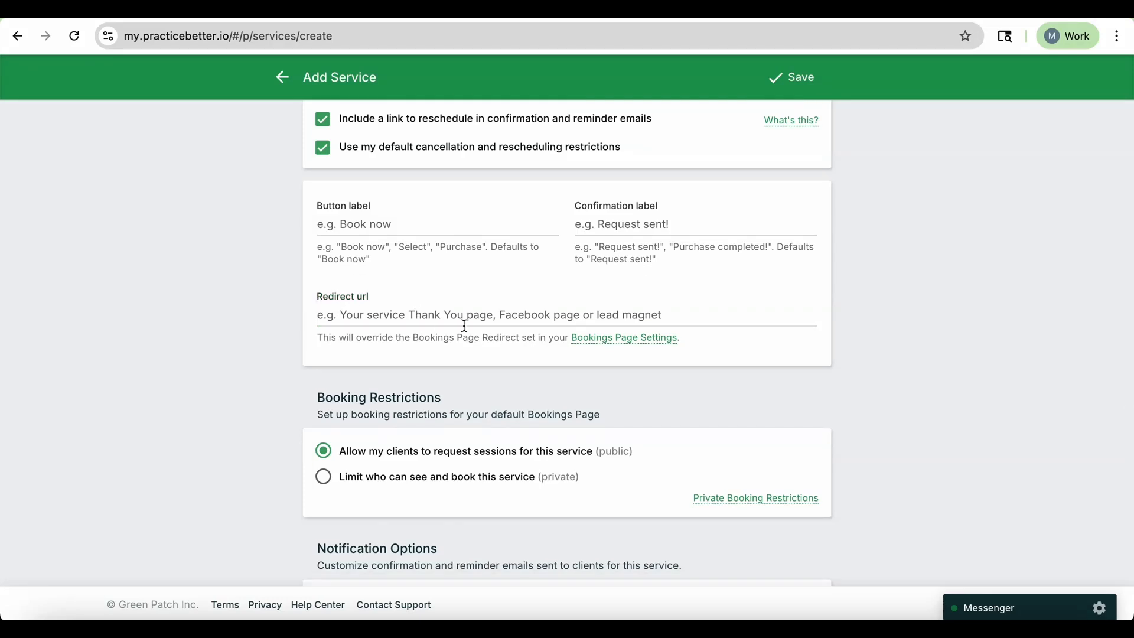
pyautogui.scroll(-1, 465, 325)
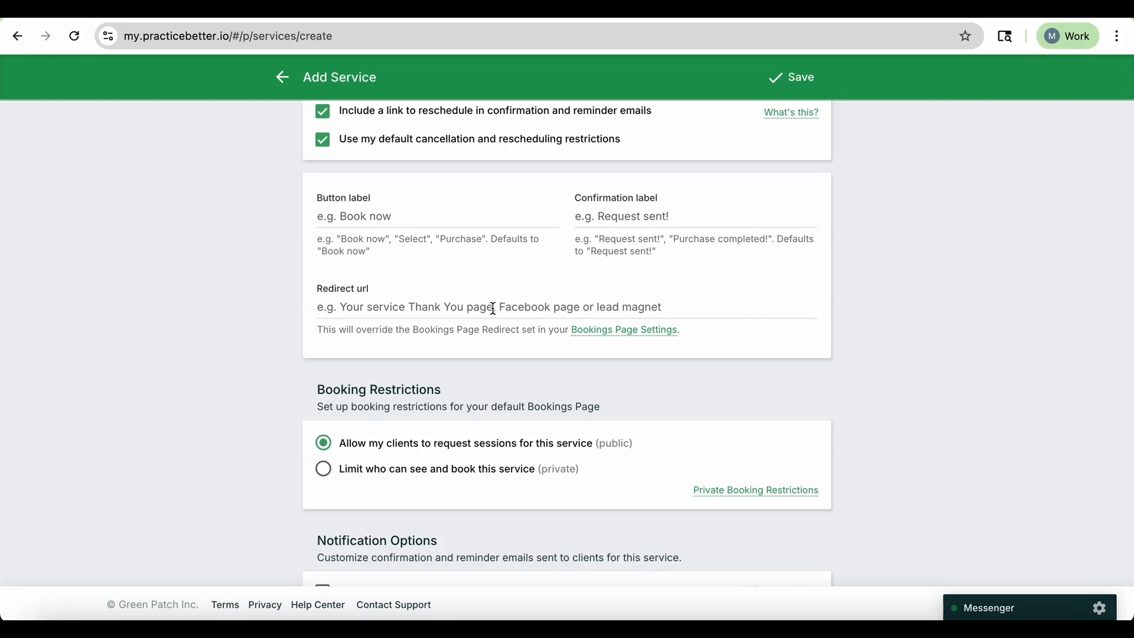
pyautogui.click(584, 307)
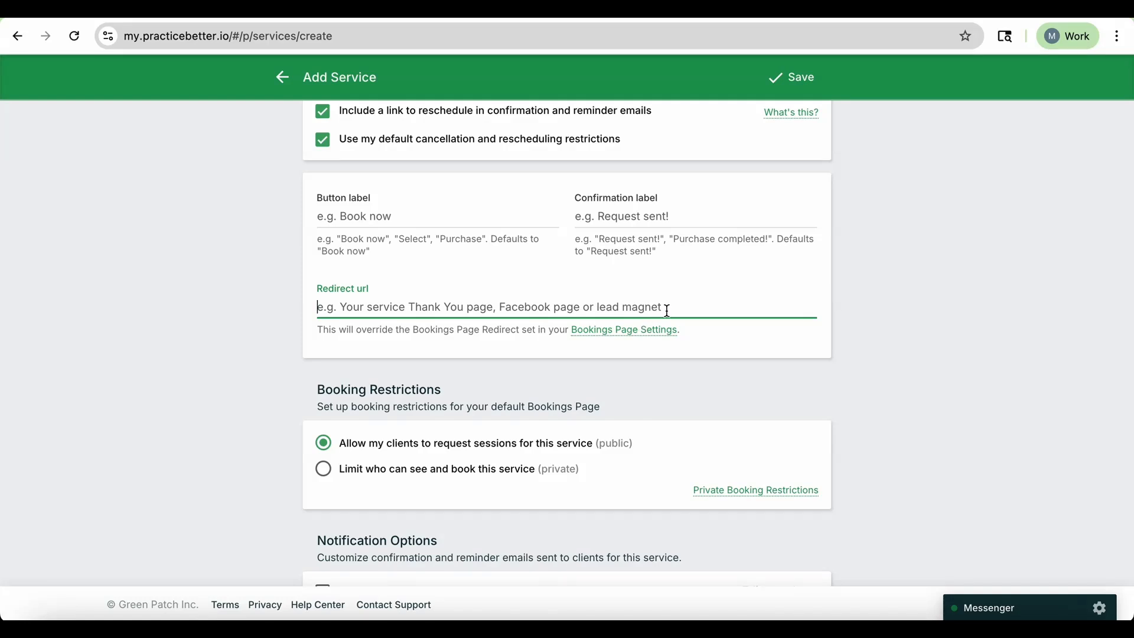
pyautogui.scroll(-3, 615, 337)
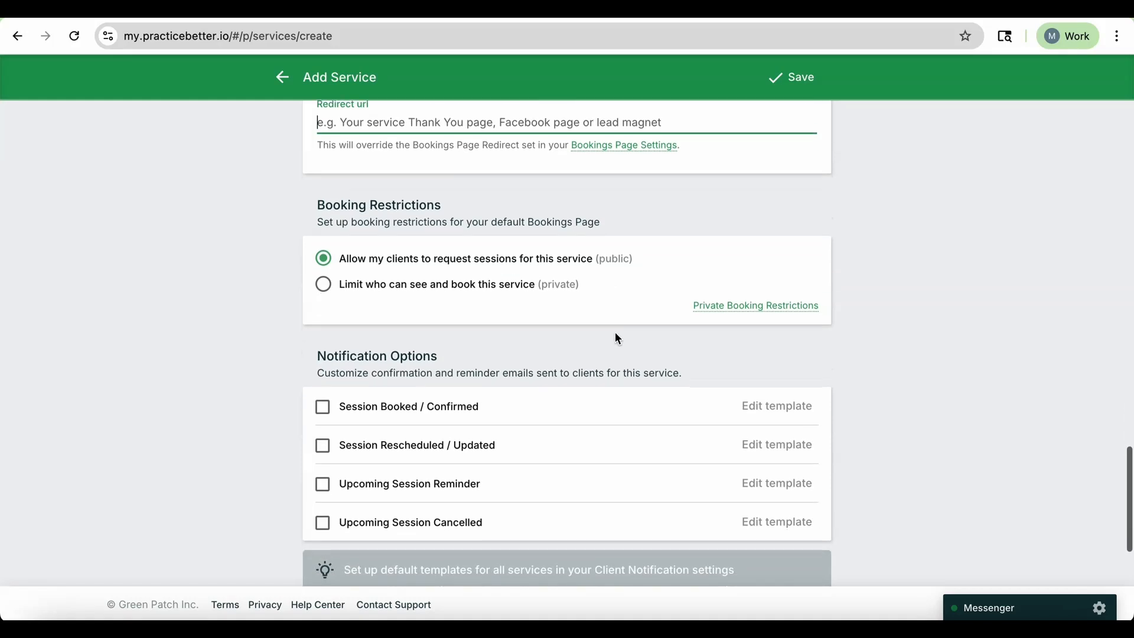
pyautogui.scroll(-1, 615, 336)
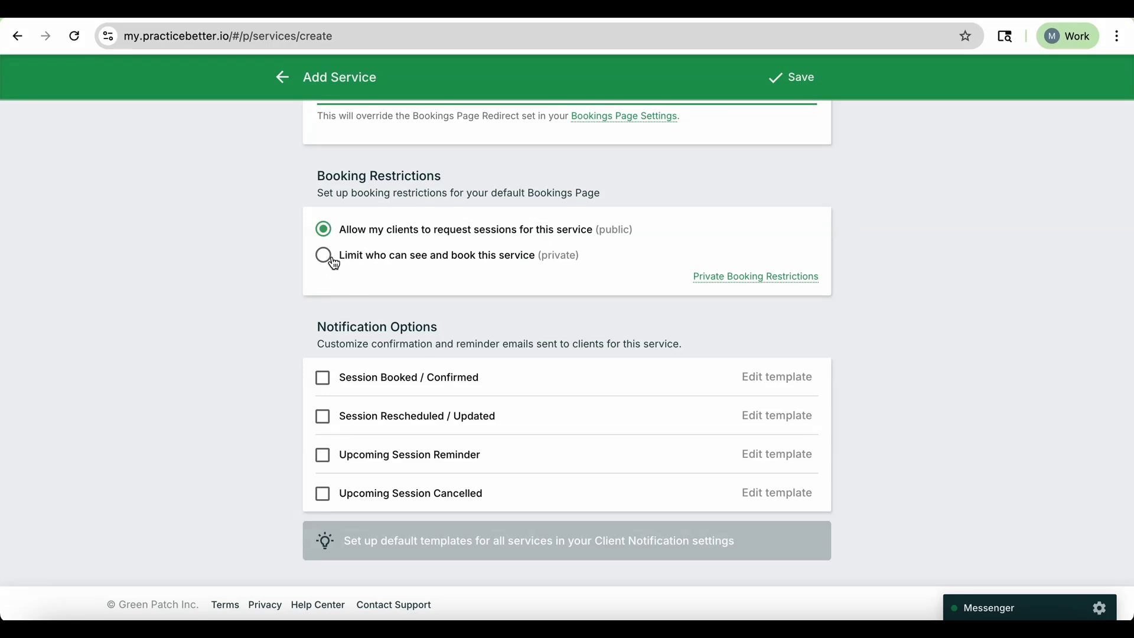
pyautogui.scroll(-2, 411, 266)
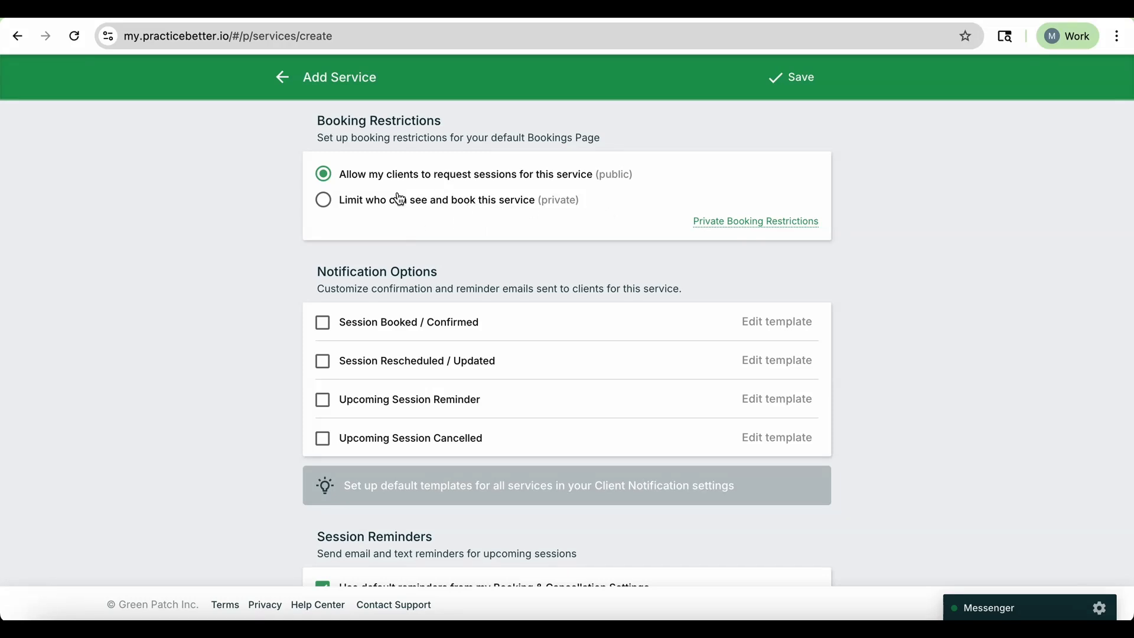
pyautogui.scroll(-2, 573, 323)
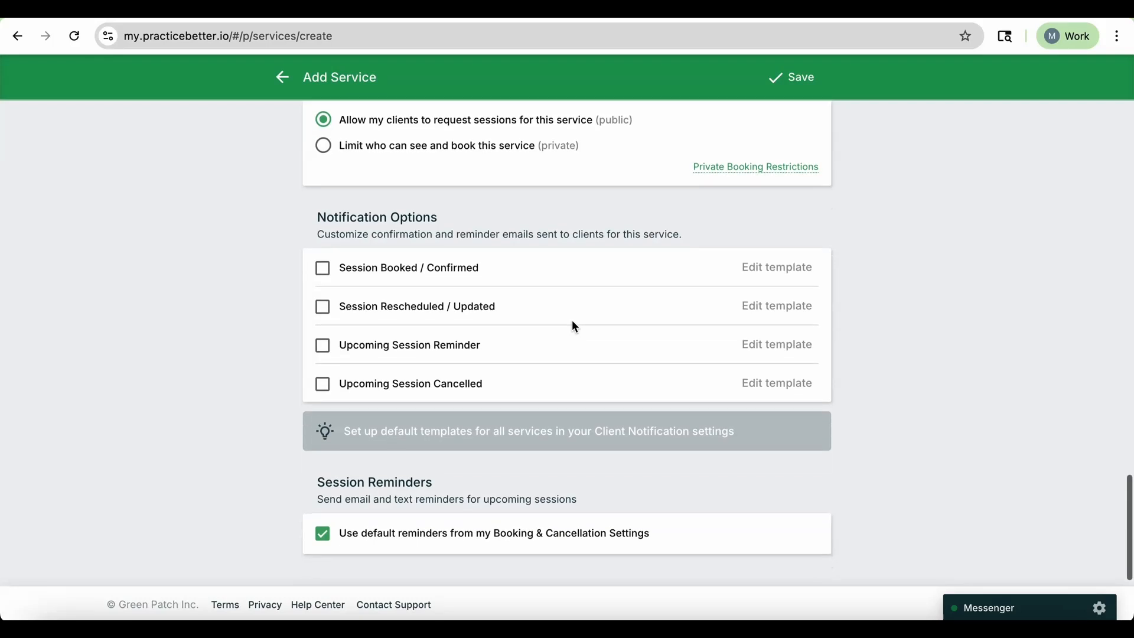
pyautogui.scroll(-1, 575, 326)
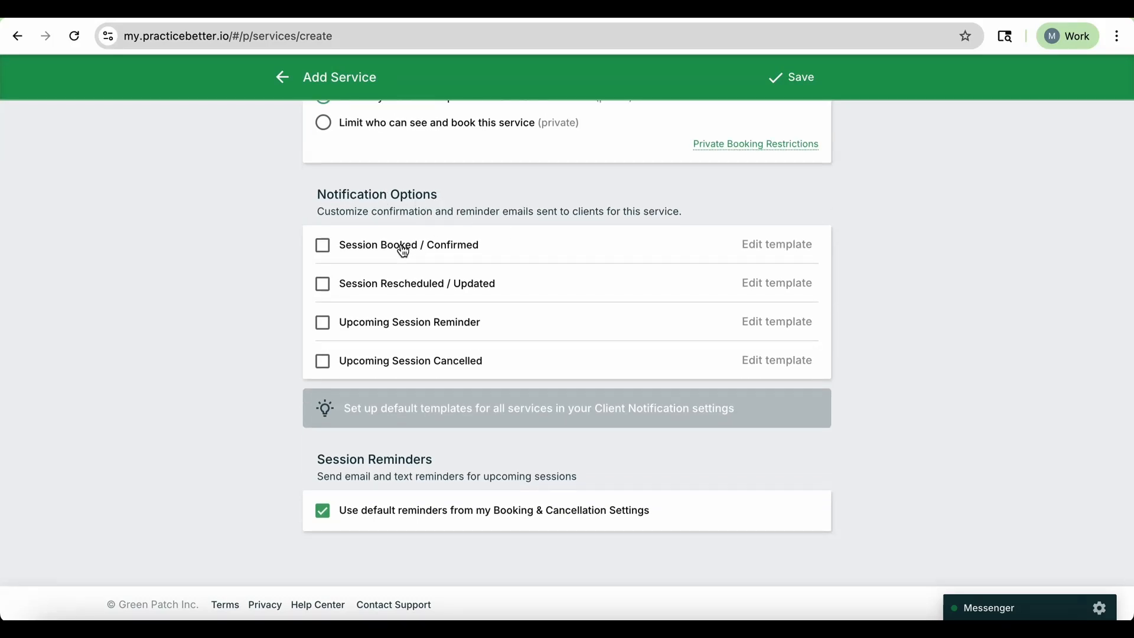
# Enable the Session Booked / Confirmed notification and examine its email subject, title and body placeholders.
pyautogui.click(321, 247)
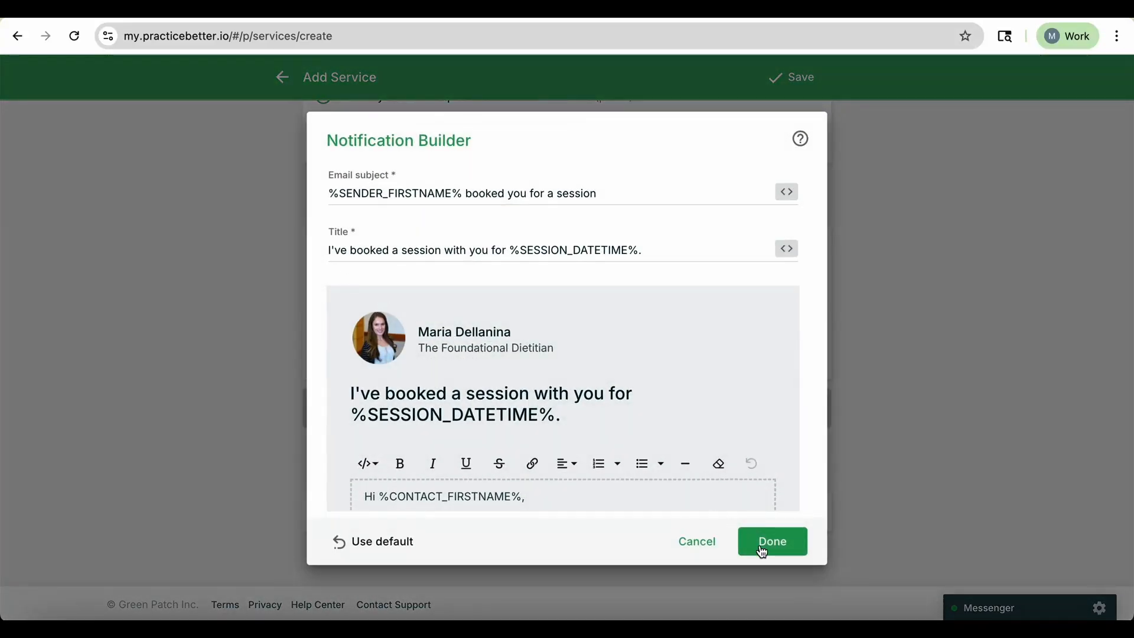
pyautogui.scroll(-2, 666, 392)
pyautogui.scroll(3, 666, 392)
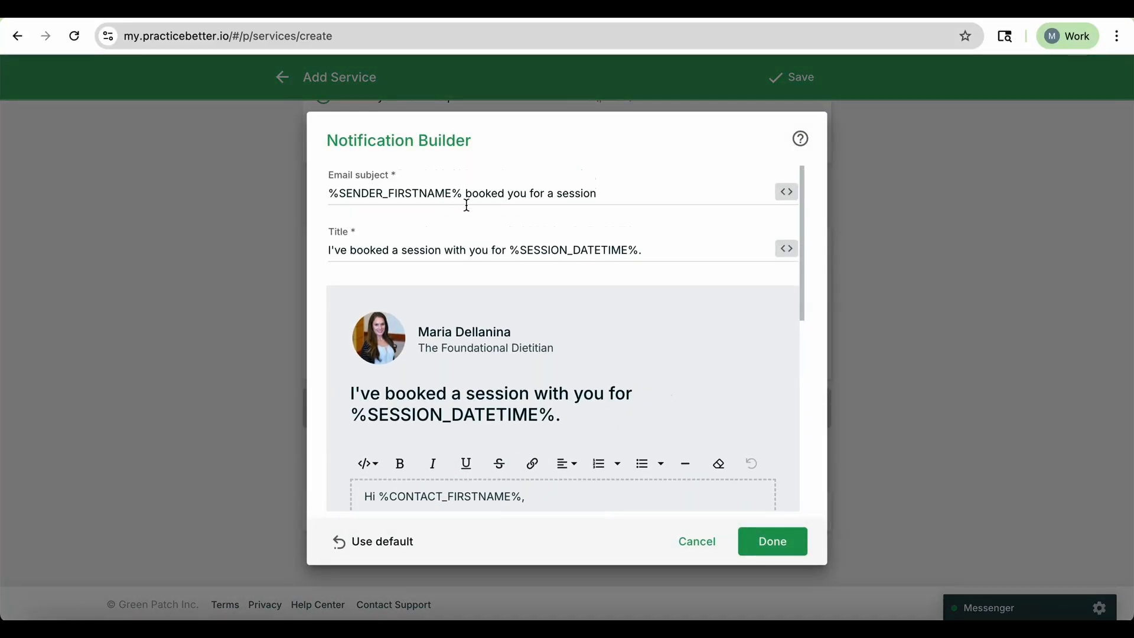
pyautogui.moveTo(464, 193); pyautogui.dragTo(329, 193)
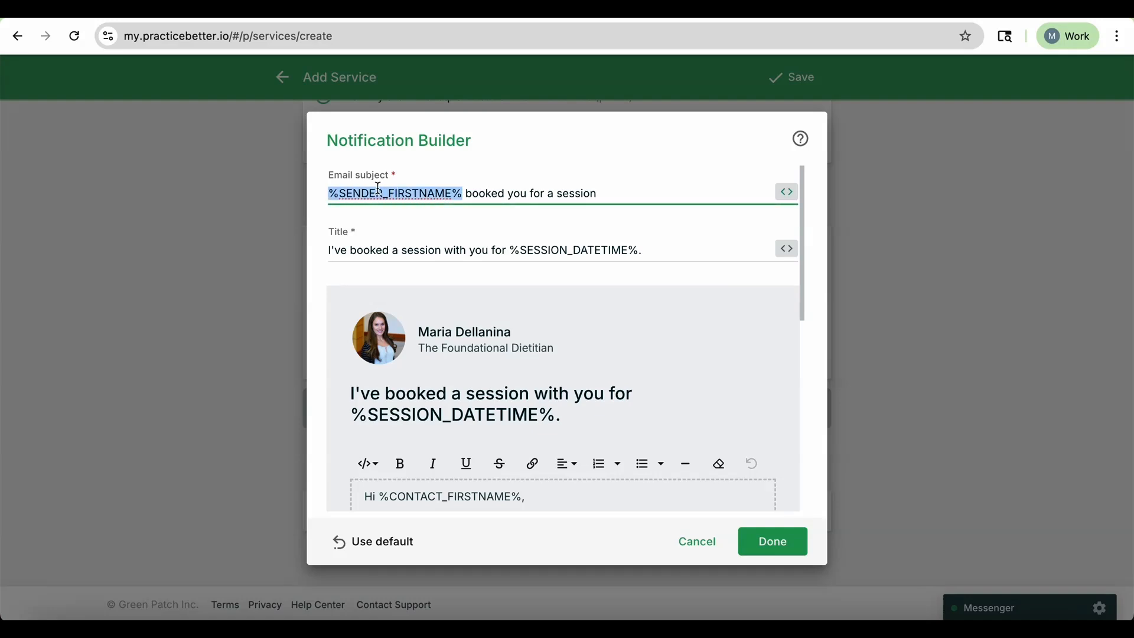
pyautogui.scroll(-1, 572, 220)
pyautogui.scroll(1, 571, 225)
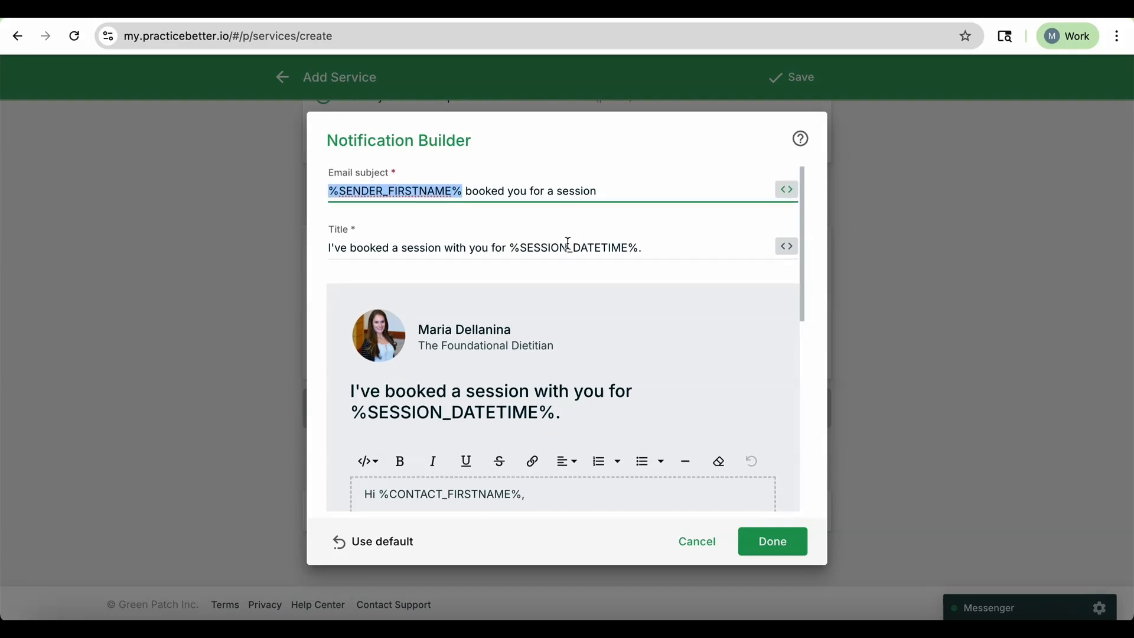
pyautogui.scroll(-1, 636, 231)
pyautogui.click(640, 238)
pyautogui.moveTo(640, 238); pyautogui.dragTo(509, 239)
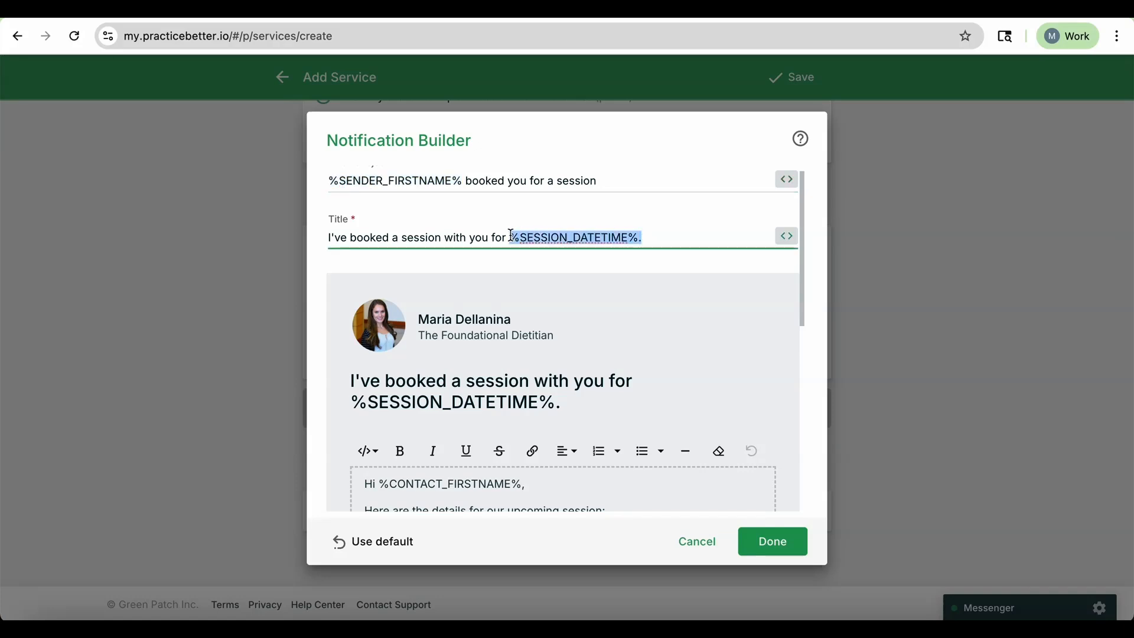
pyautogui.scroll(-5, 512, 358)
pyautogui.scroll(-5, 512, 359)
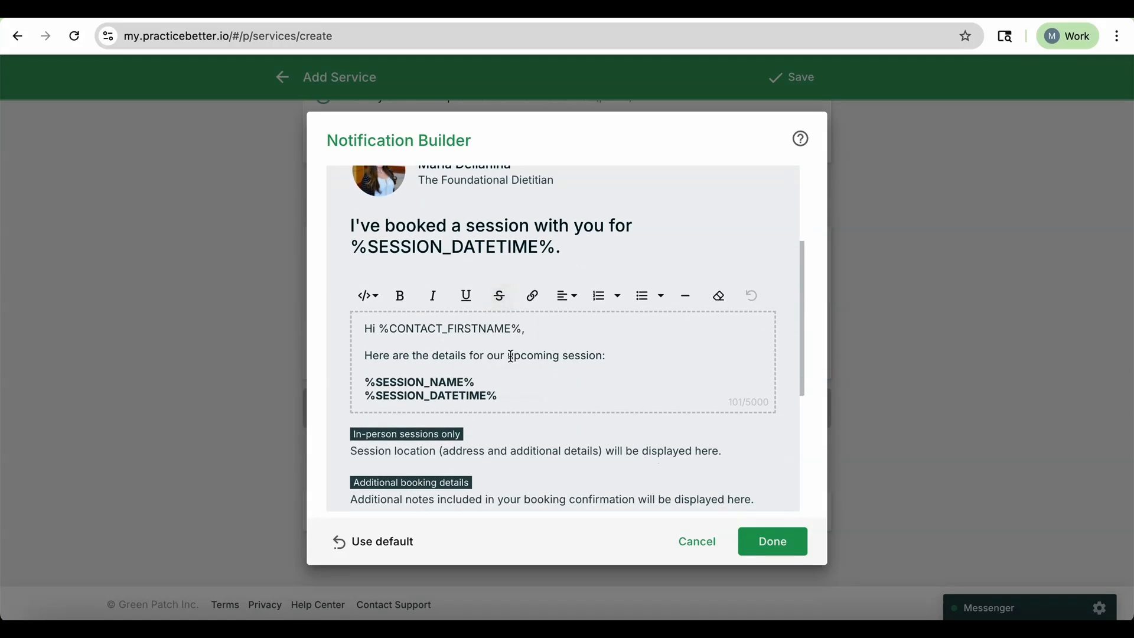
pyautogui.moveTo(521, 281); pyautogui.dragTo(377, 282)
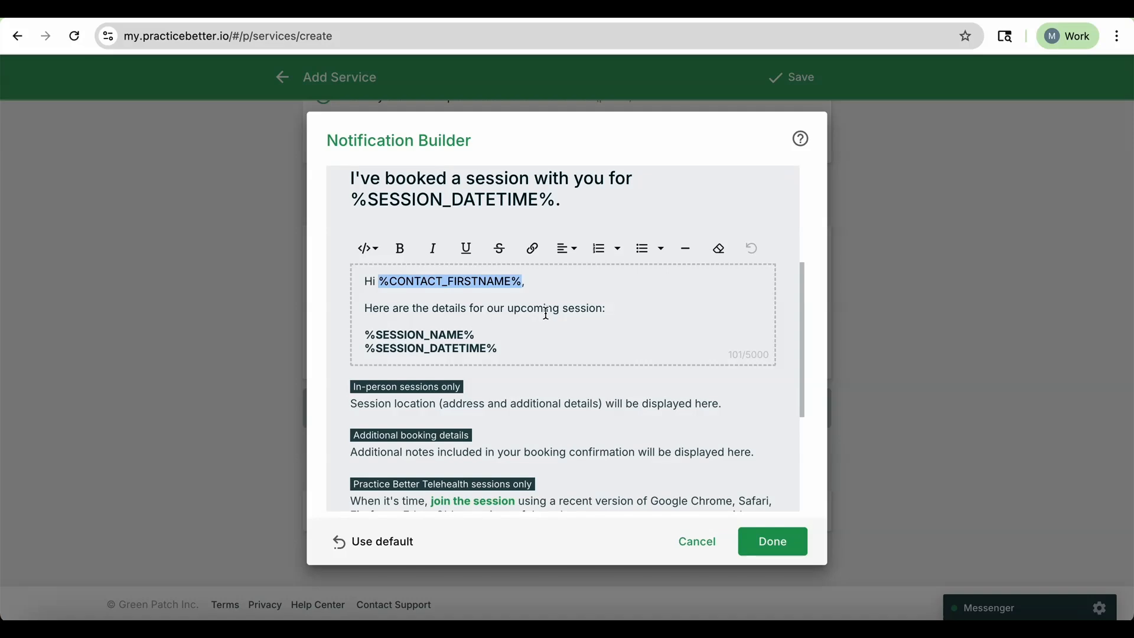
pyautogui.scroll(-6, 544, 310)
pyautogui.scroll(-2, 544, 310)
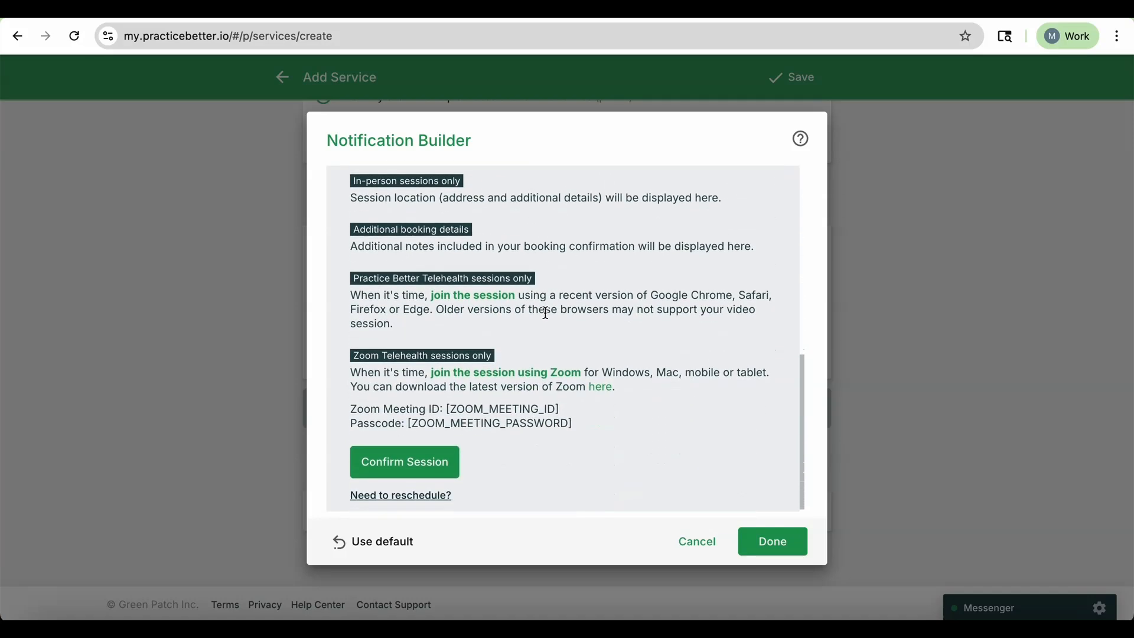
pyautogui.scroll(8, 544, 311)
# Replace the comma after the greeting in the booked notification body with an exclamation mark and finish the template.
pyautogui.click(510, 300)
pyautogui.click(545, 276)
pyautogui.press('BackSpace')
pyautogui.write('!')
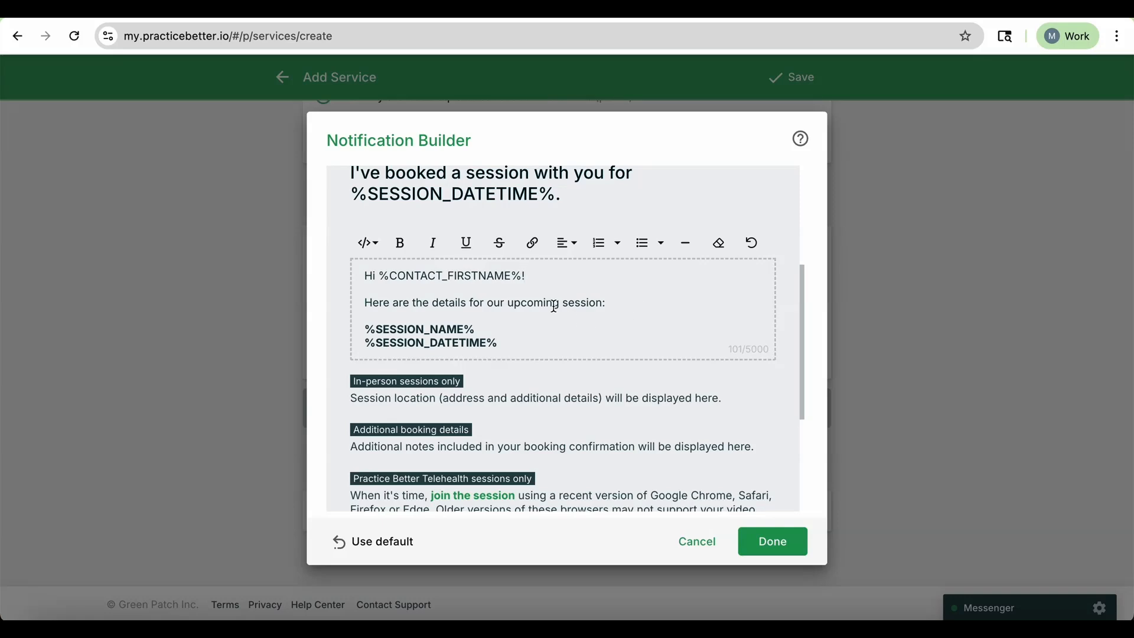
pyautogui.scroll(-3, 554, 306)
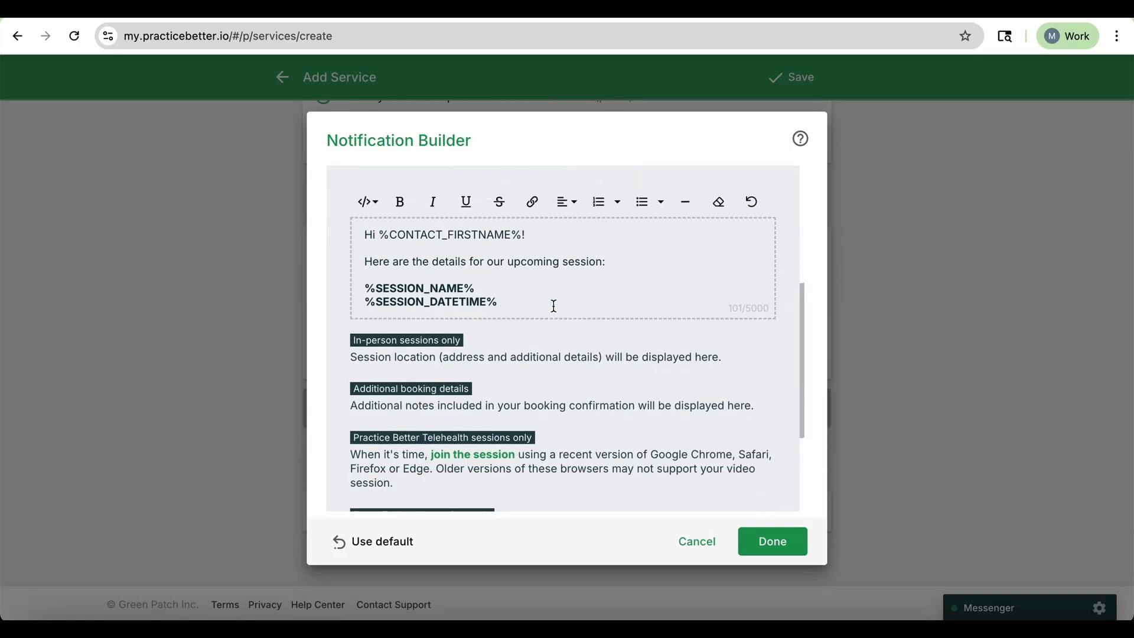
pyautogui.scroll(-3, 554, 306)
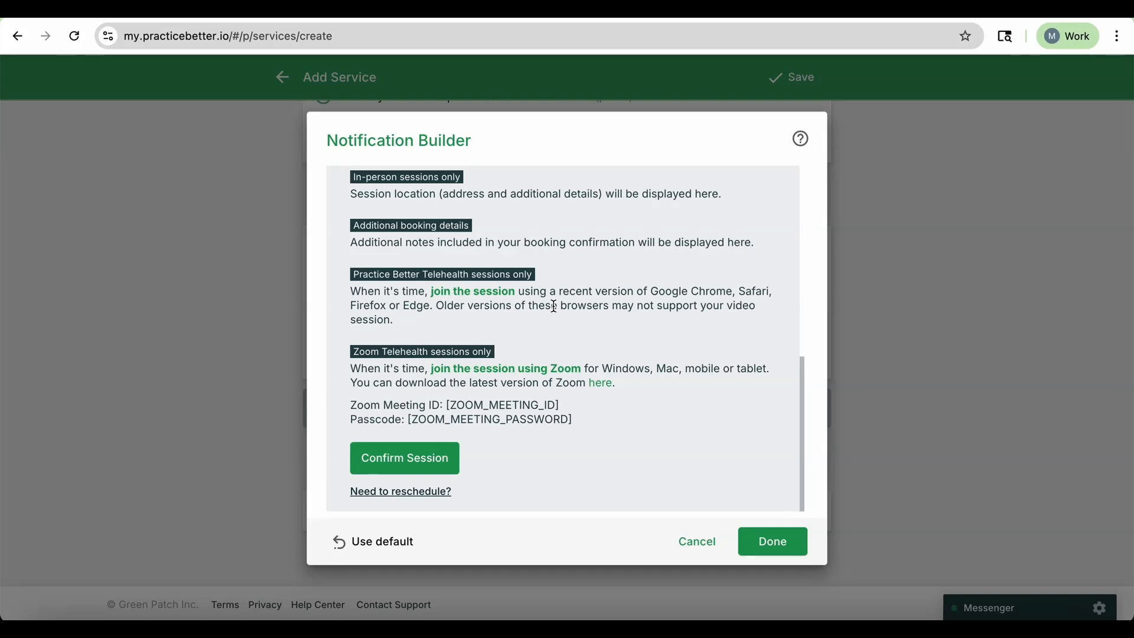
pyautogui.scroll(10, 546, 310)
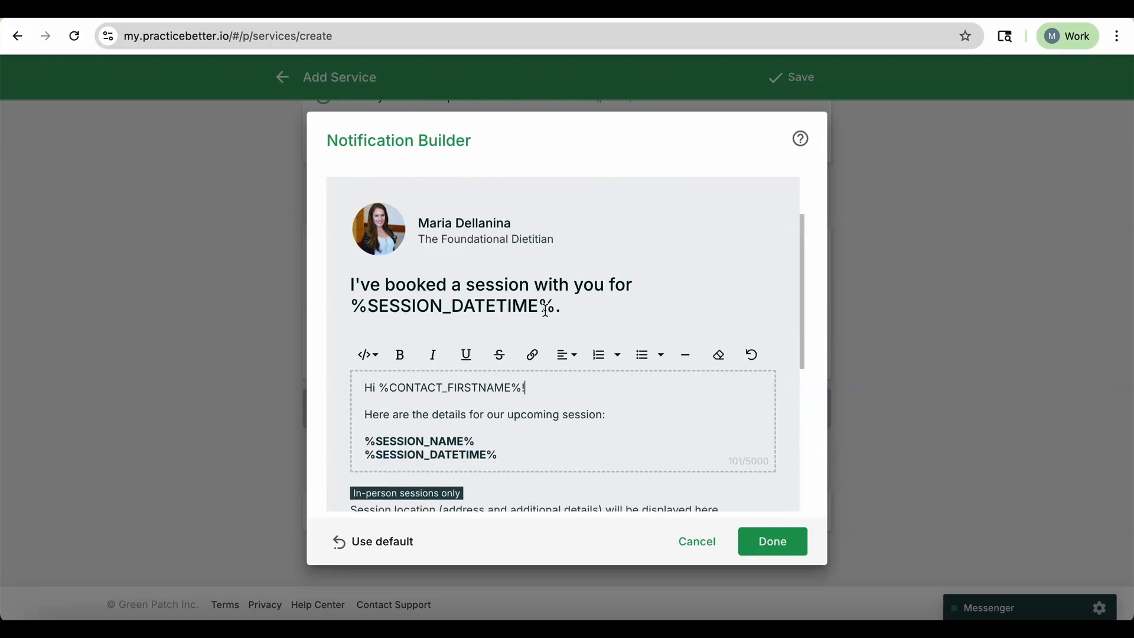
pyautogui.scroll(-10, 547, 316)
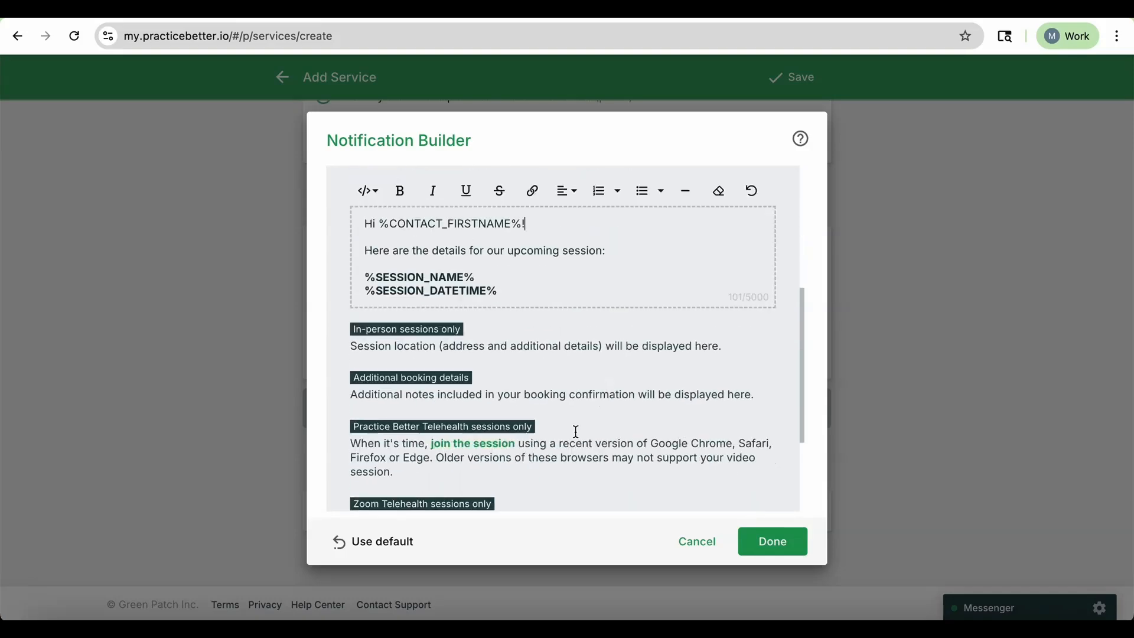
pyautogui.click(787, 553)
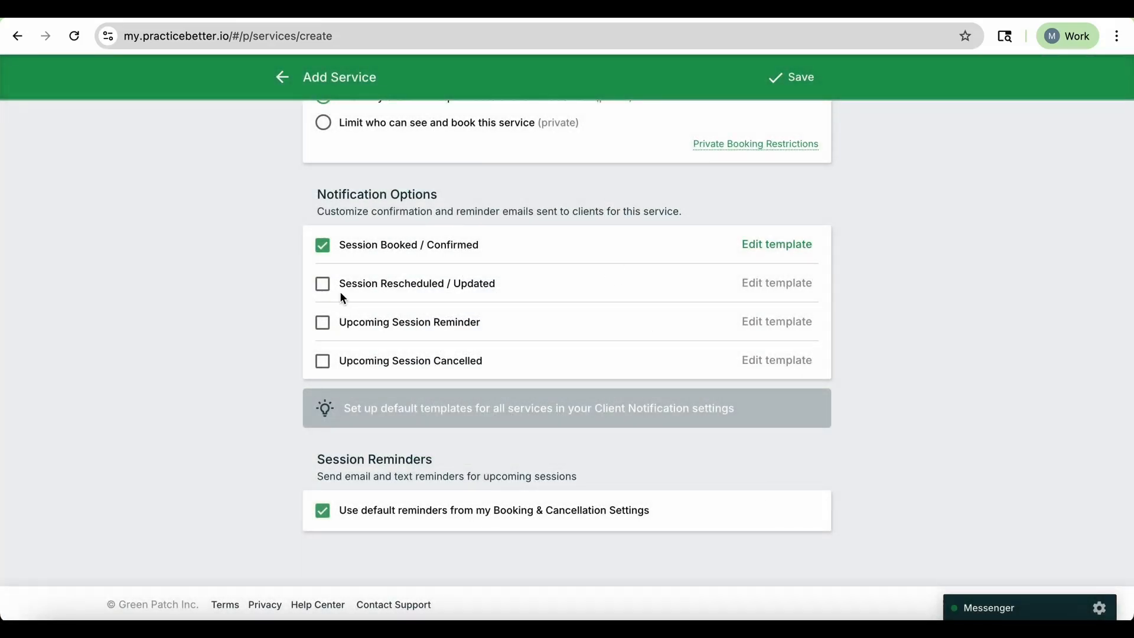
pyautogui.click(329, 292)
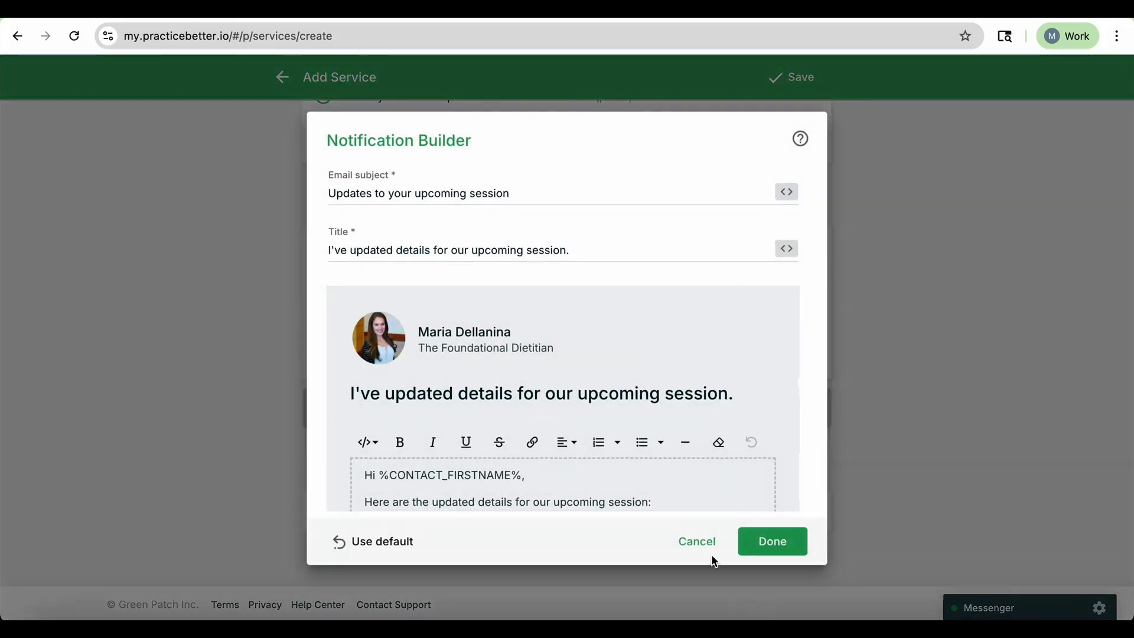
pyautogui.scroll(-6, 679, 399)
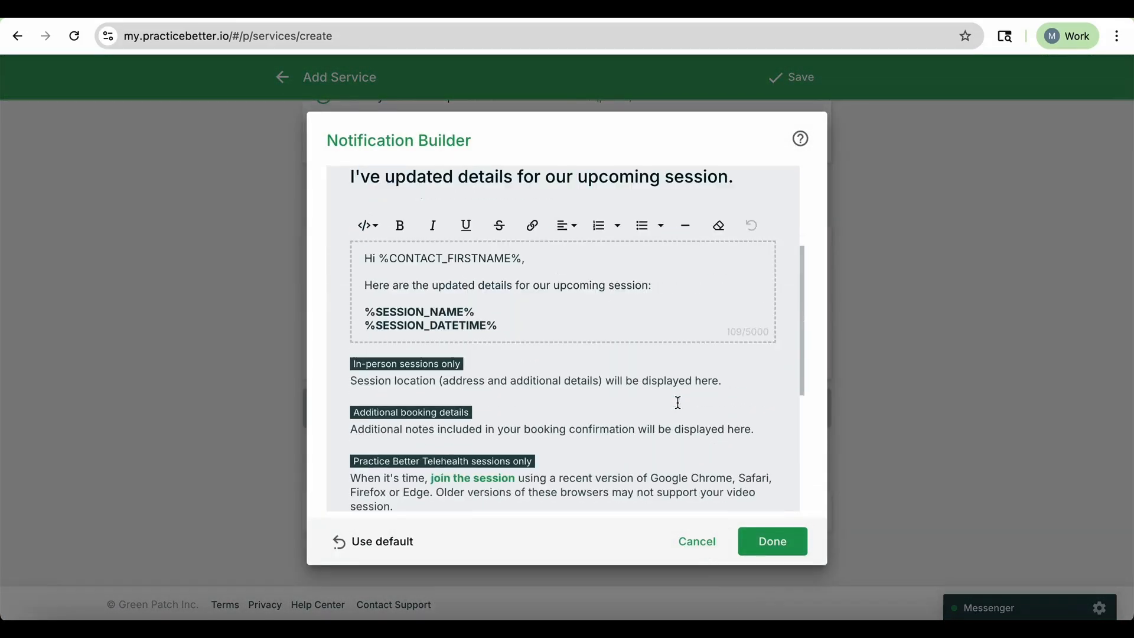
pyautogui.click(697, 541)
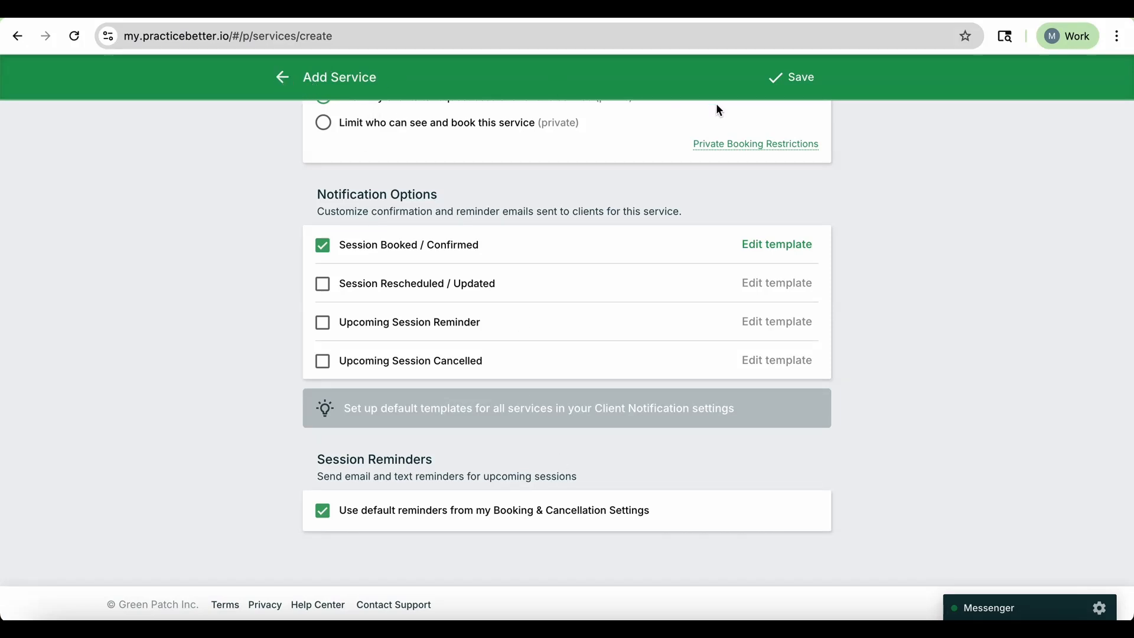
# Save the new service and dismiss the next-steps dialog.
pyautogui.click(795, 82)
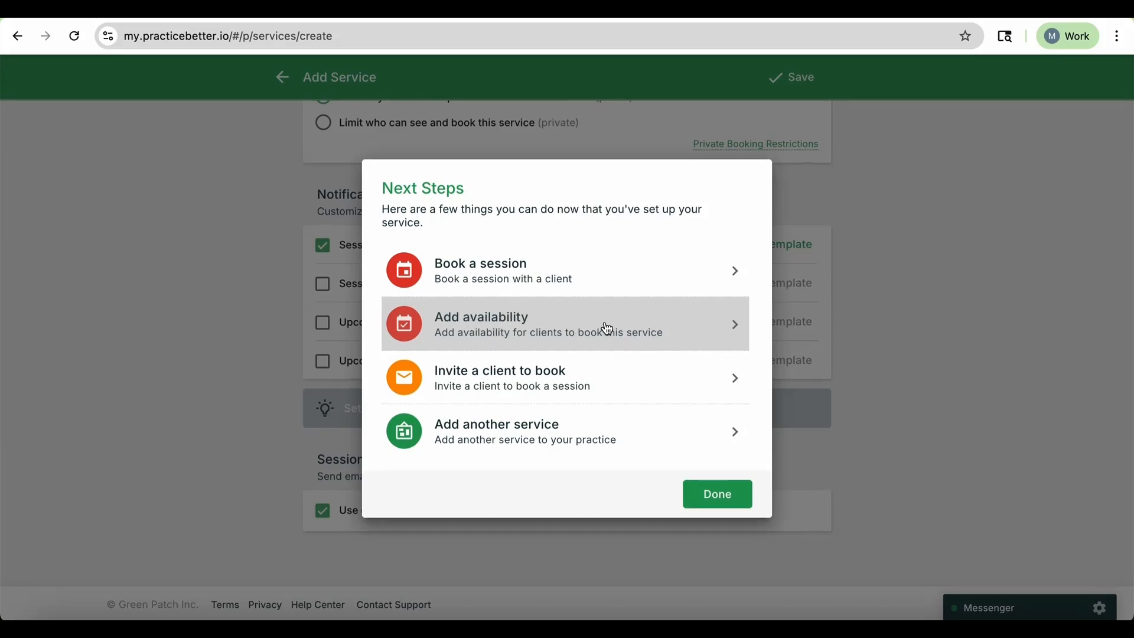
pyautogui.click(717, 495)
pyautogui.scroll(-4, 742, 364)
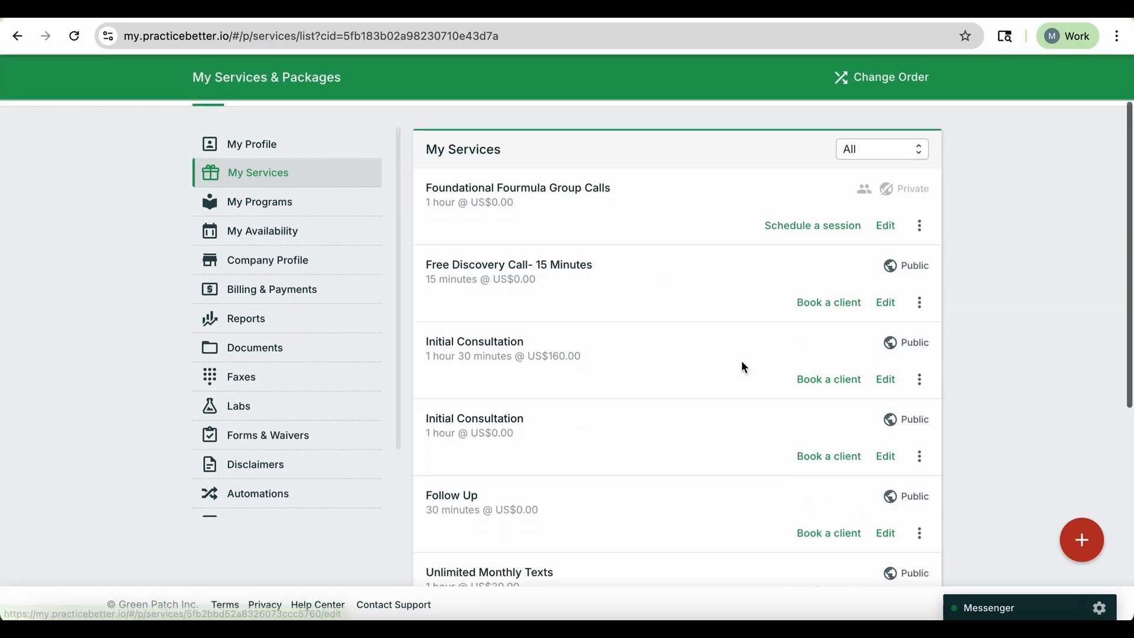
pyautogui.scroll(3, 743, 366)
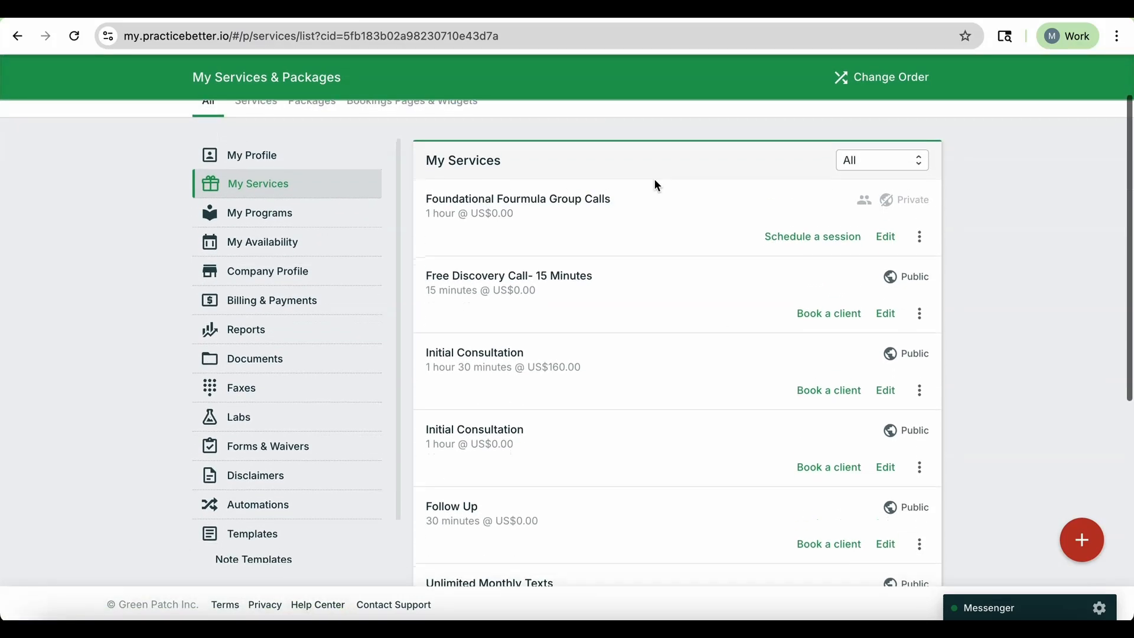
pyautogui.scroll(-1, 638, 352)
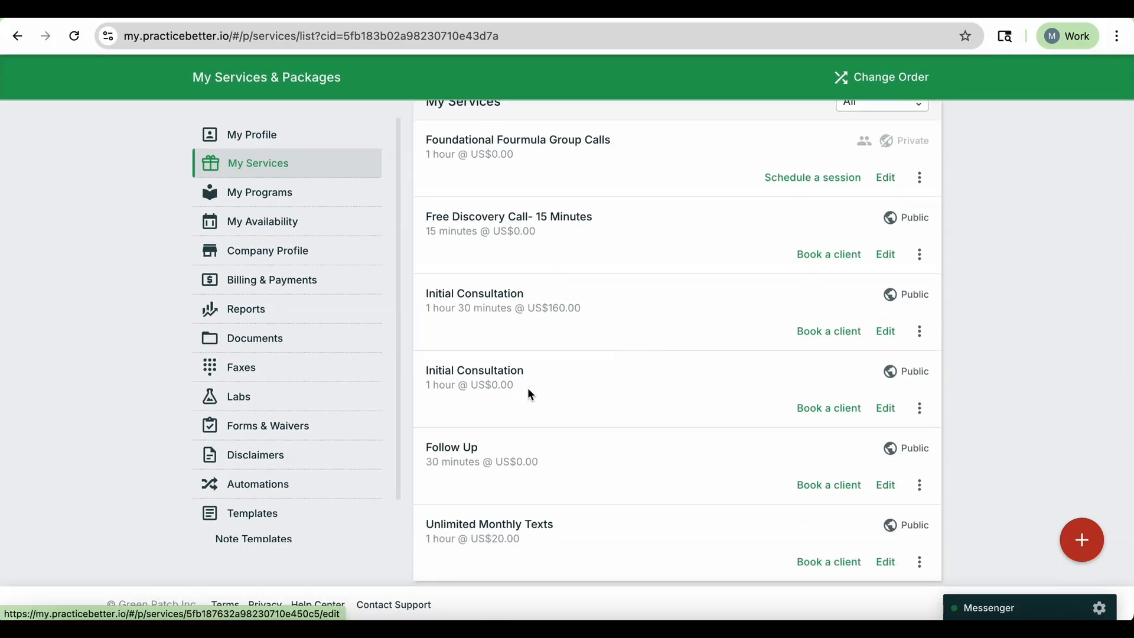
pyautogui.moveTo(585, 308); pyautogui.dragTo(419, 290)
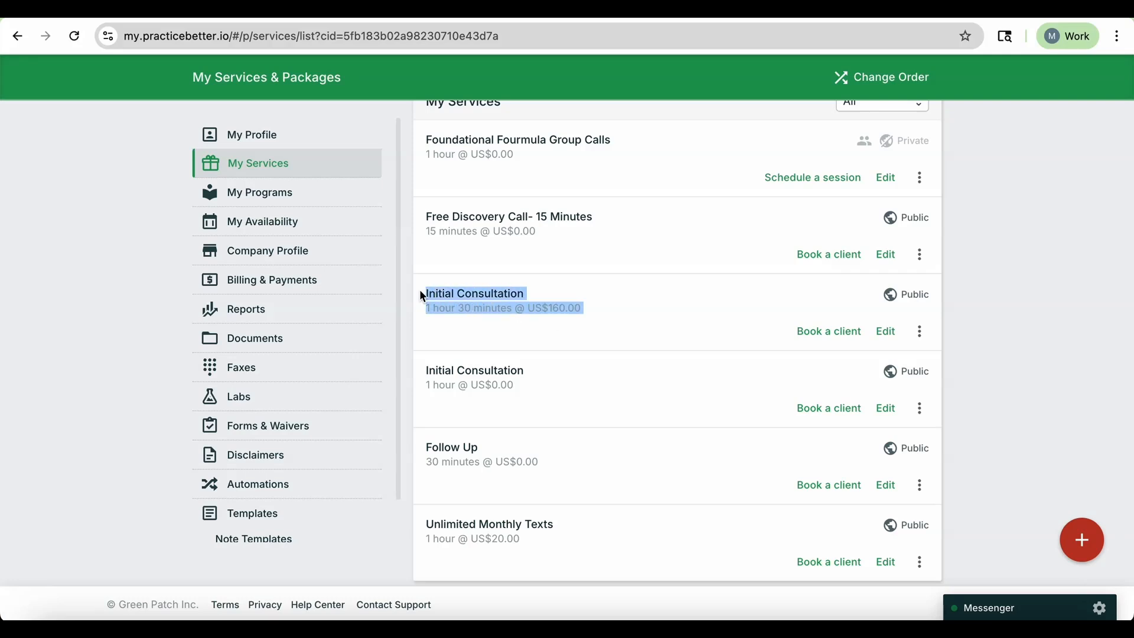
pyautogui.click(601, 311)
pyautogui.scroll(4, 601, 316)
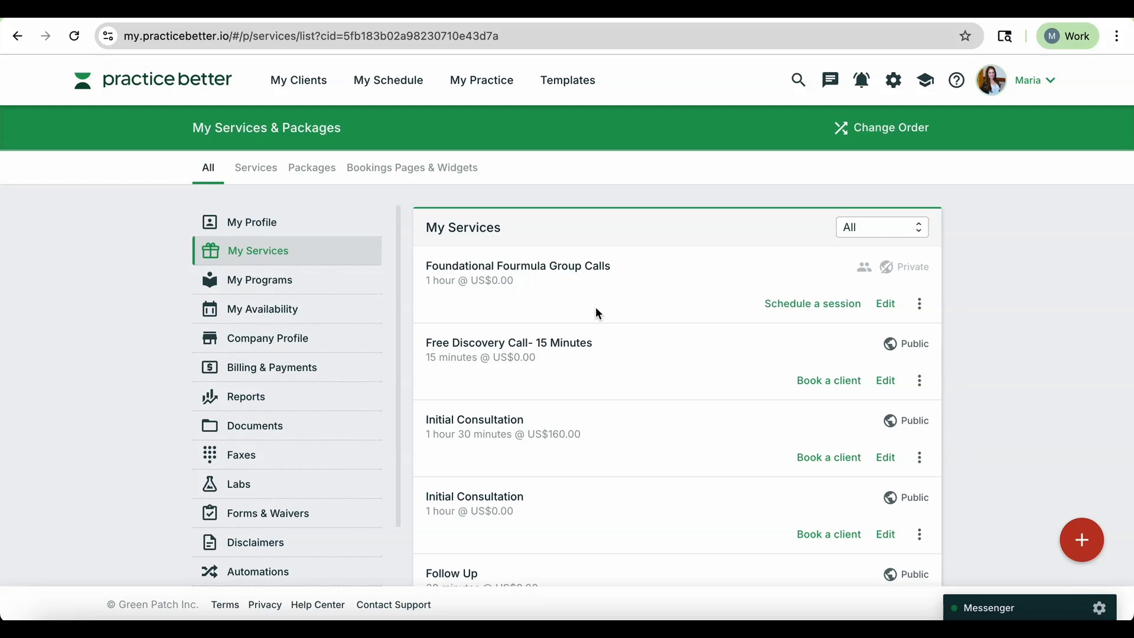
pyautogui.scroll(-2, 596, 306)
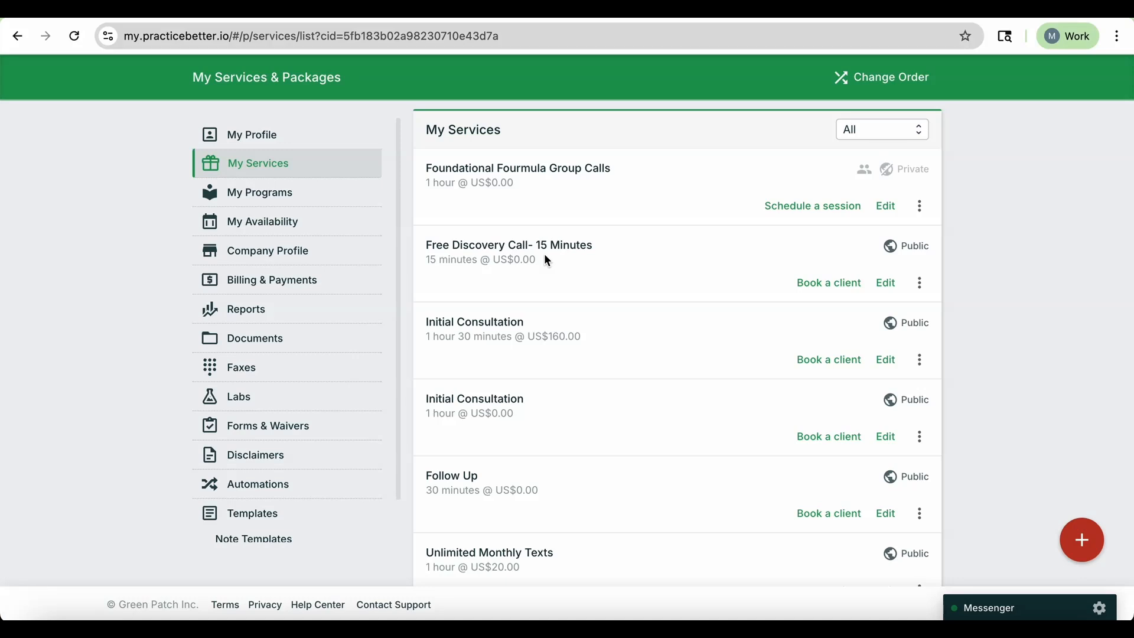
# Review the list of existing services and packages.
pyautogui.moveTo(544, 261); pyautogui.dragTo(436, 242)
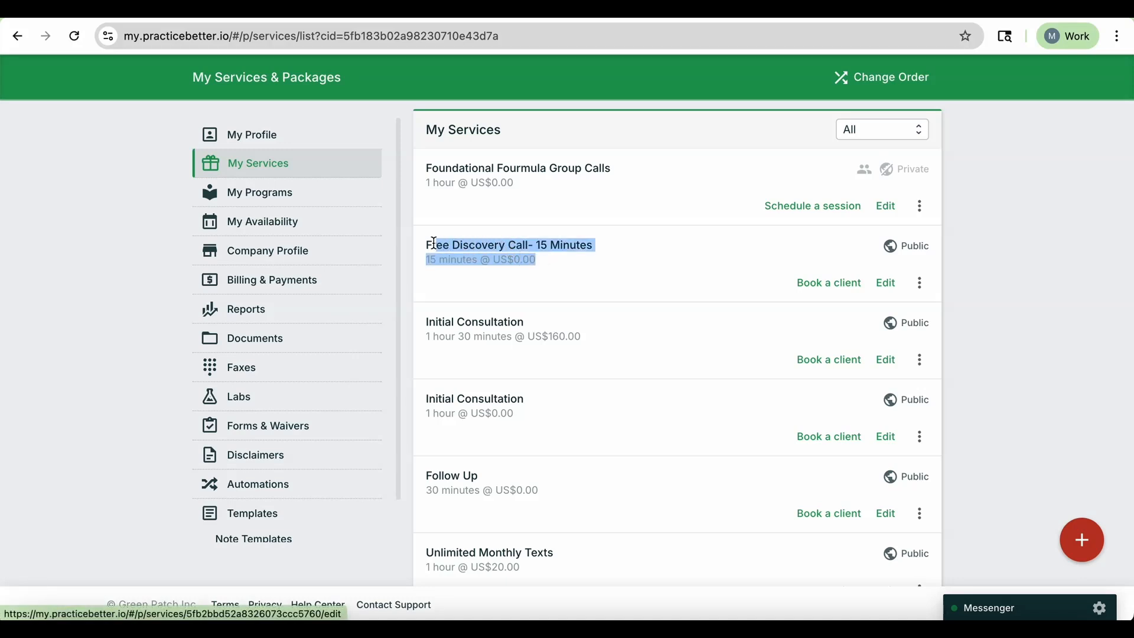
pyautogui.click(565, 264)
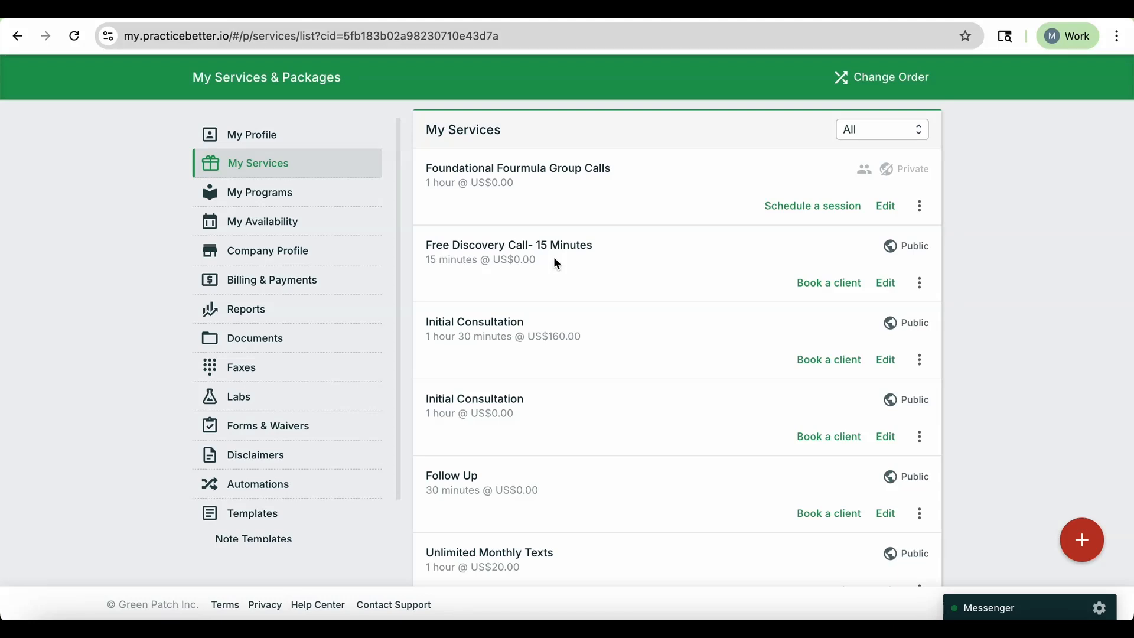
pyautogui.scroll(-1, 557, 264)
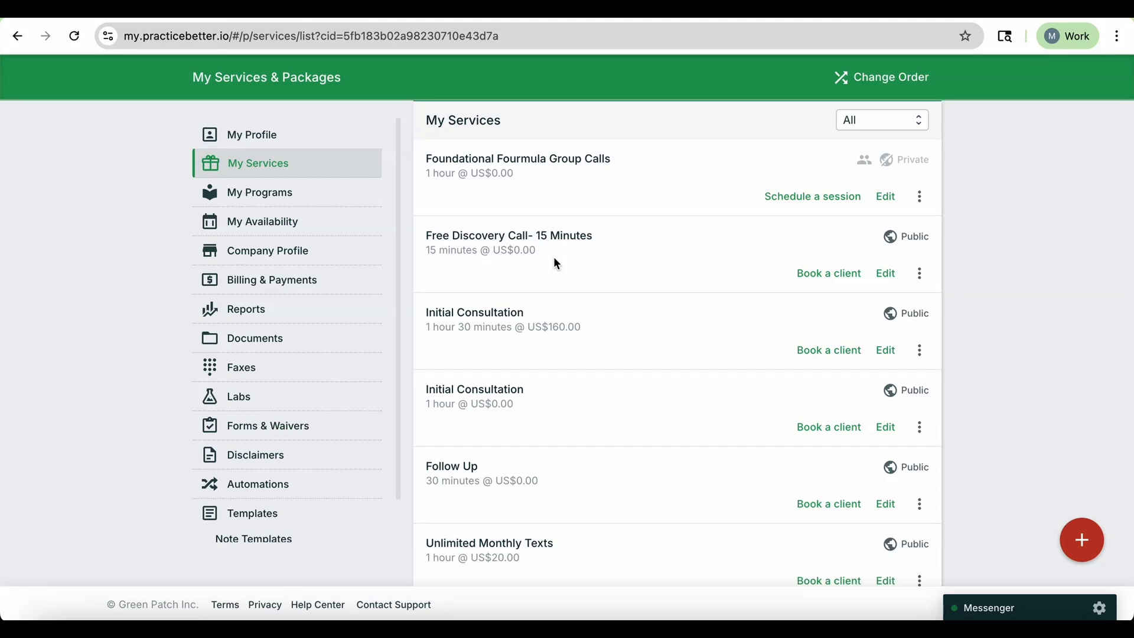
pyautogui.scroll(-5, 738, 377)
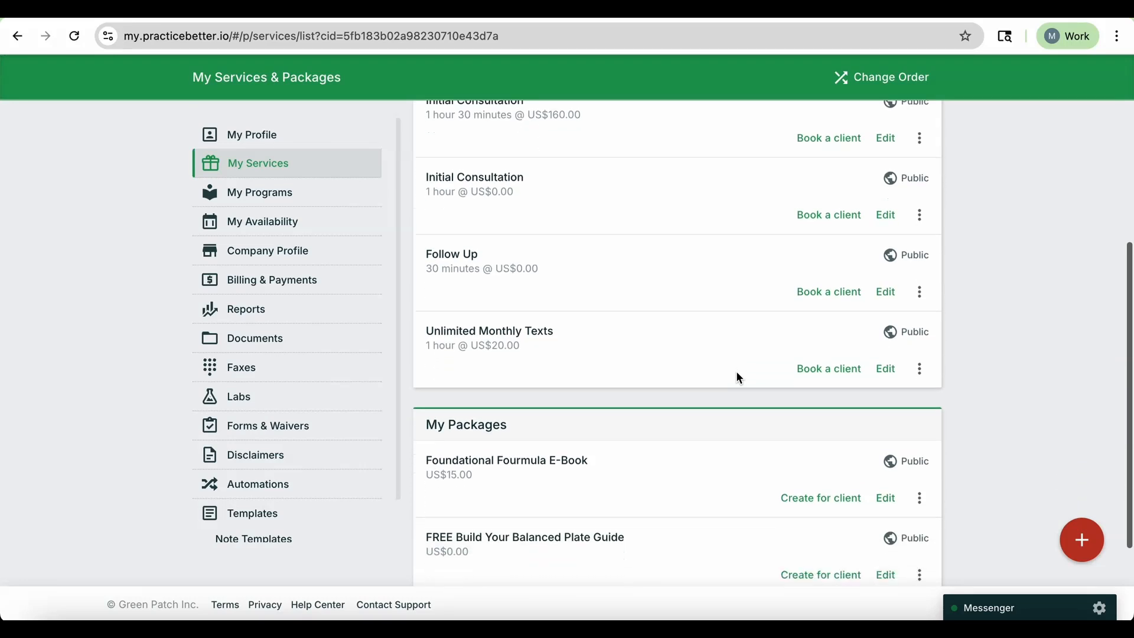
pyautogui.scroll(7, 738, 377)
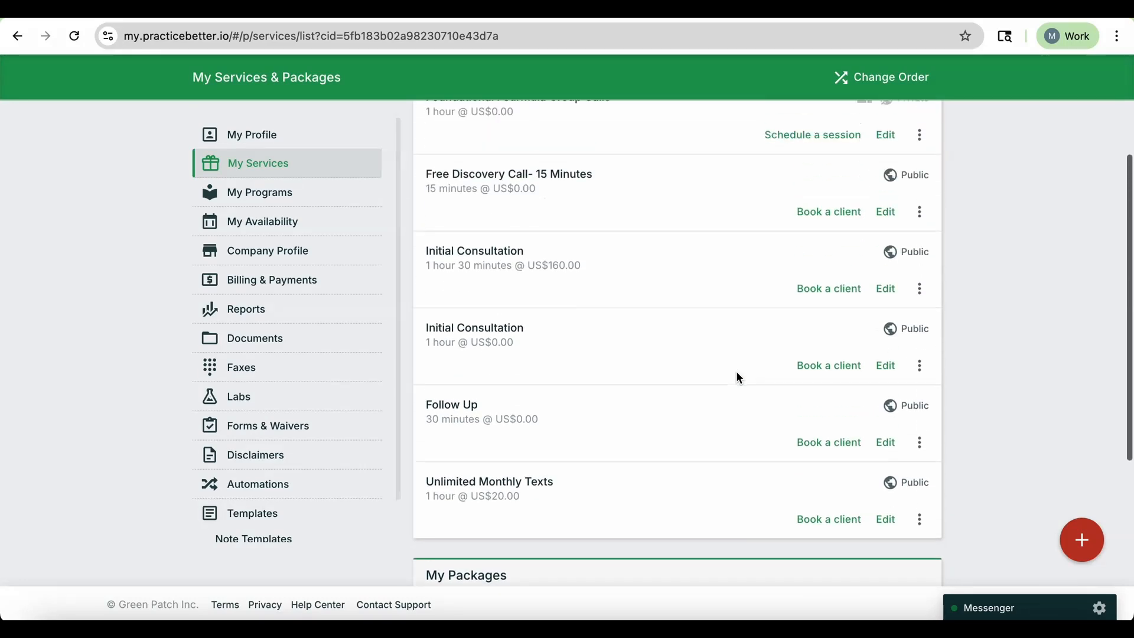
pyautogui.scroll(-6, 739, 378)
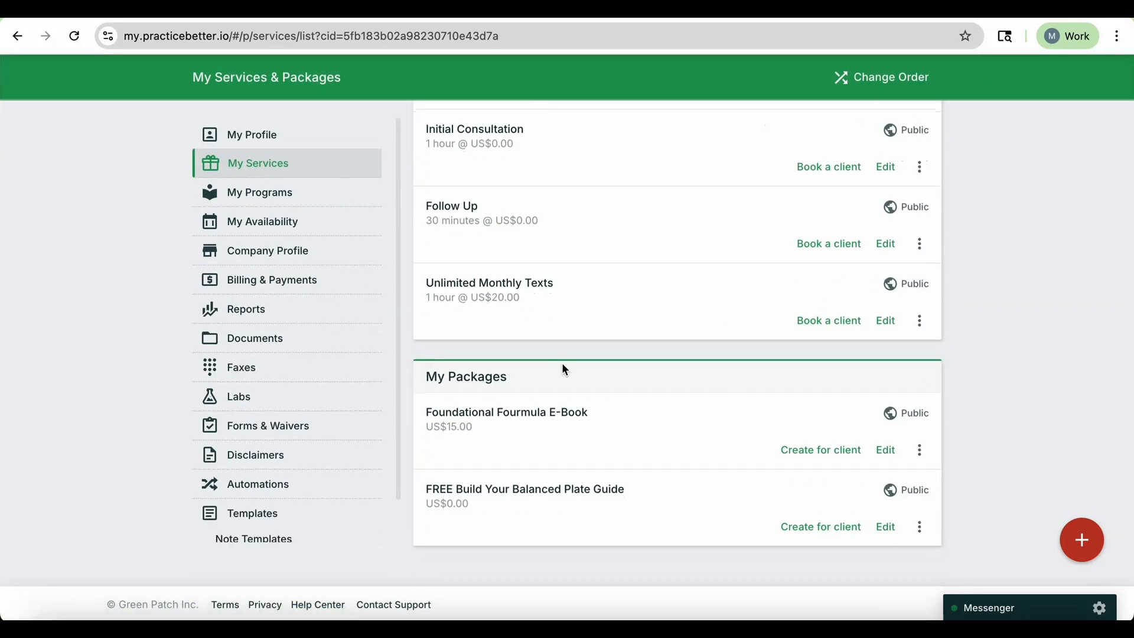
pyautogui.click(1085, 541)
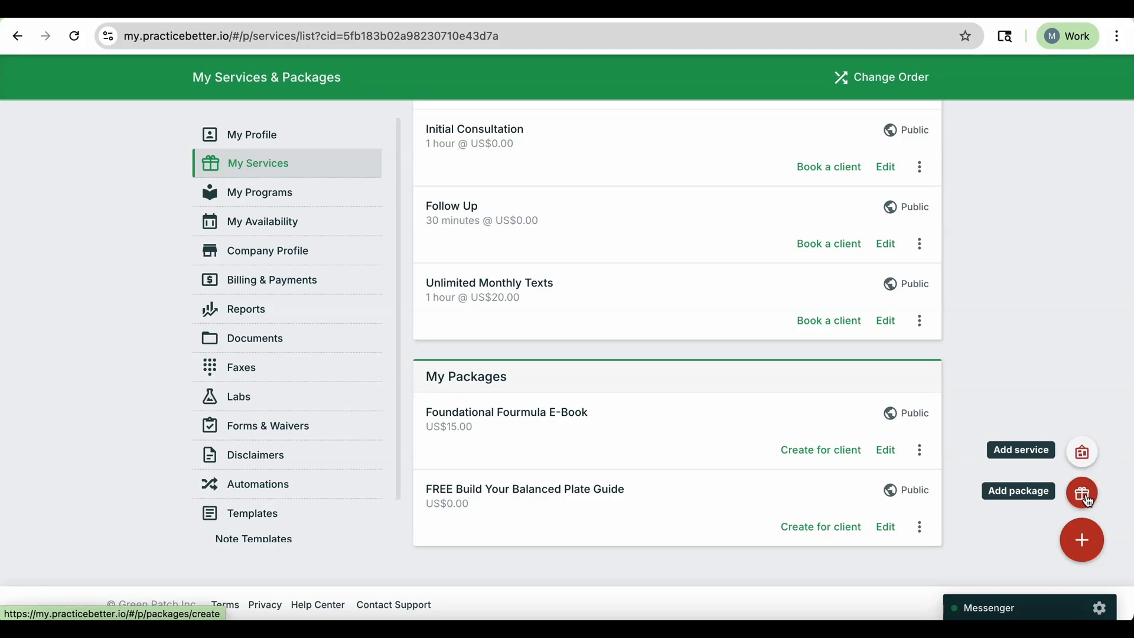
pyautogui.scroll(6, 1077, 301)
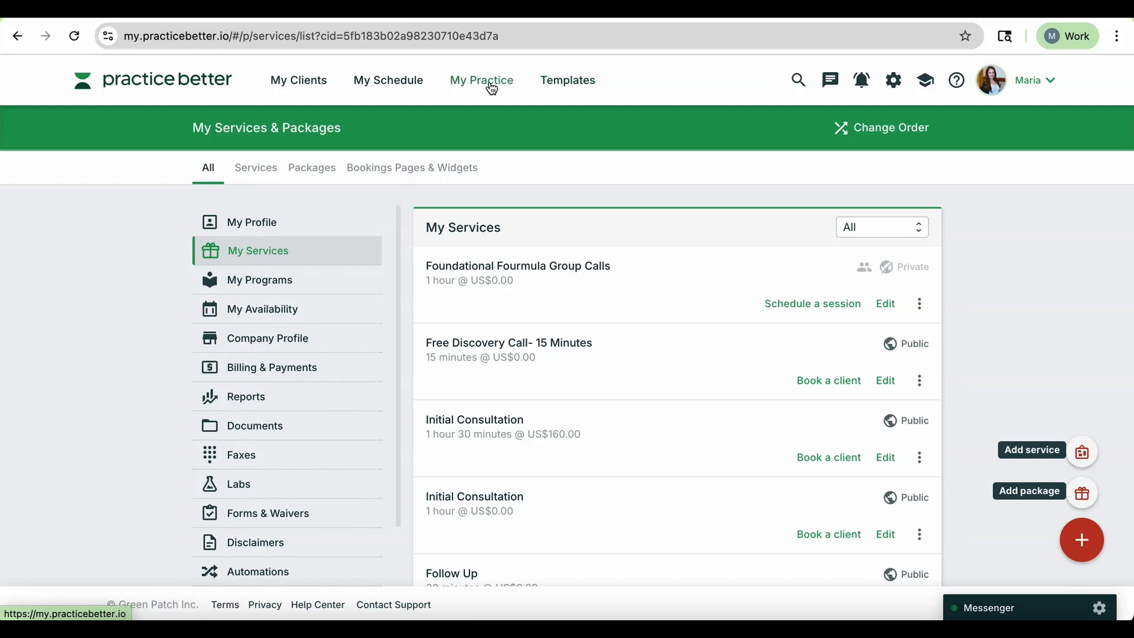
# Open My Availability and add a one-on-one availability slot described as Telehealth Consultations.
pyautogui.click(492, 88)
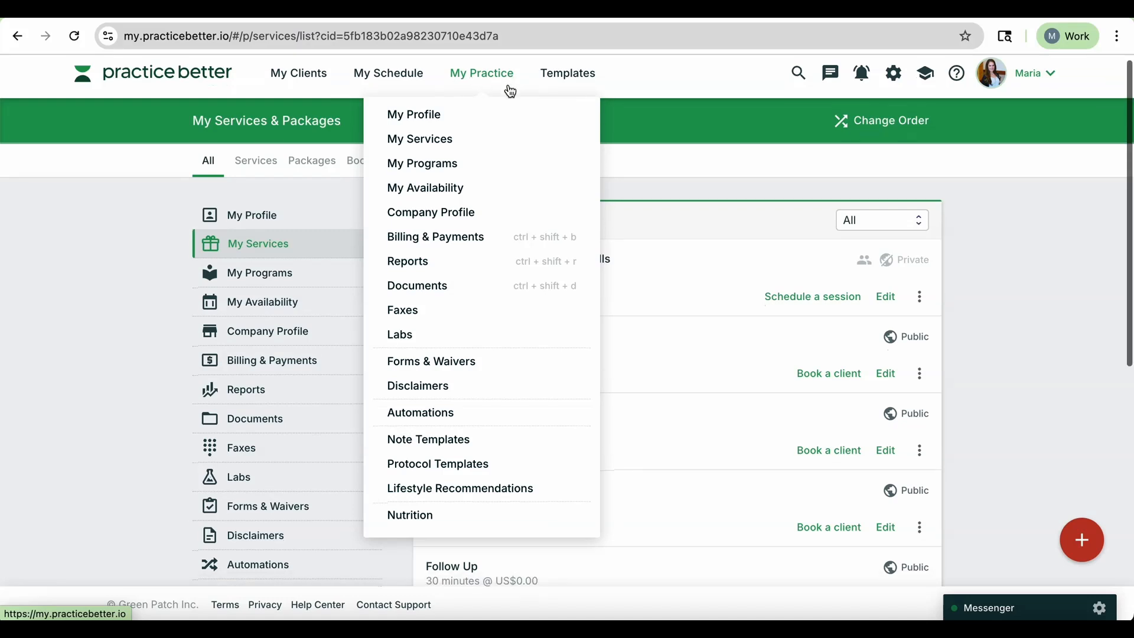
pyautogui.click(448, 201)
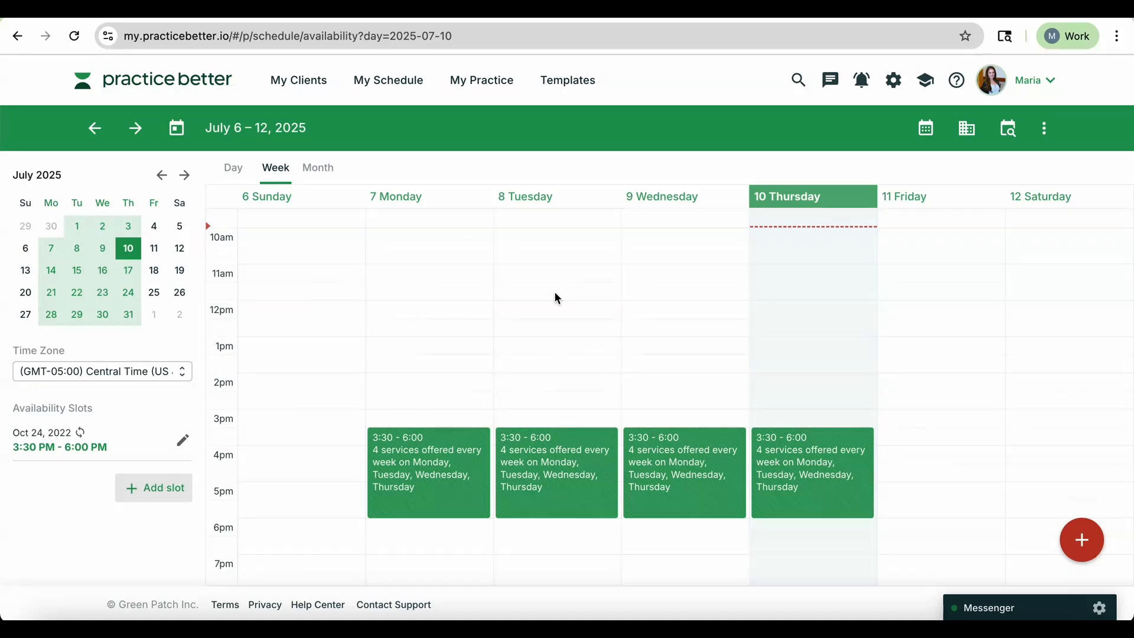
pyautogui.scroll(2, 518, 288)
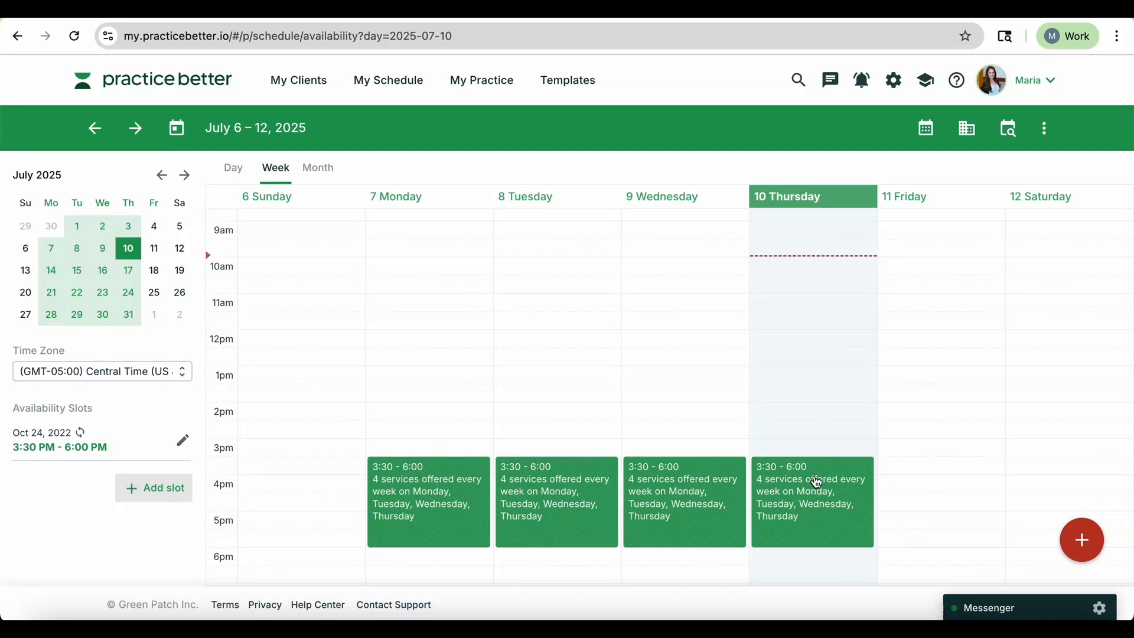
pyautogui.scroll(-1, 827, 521)
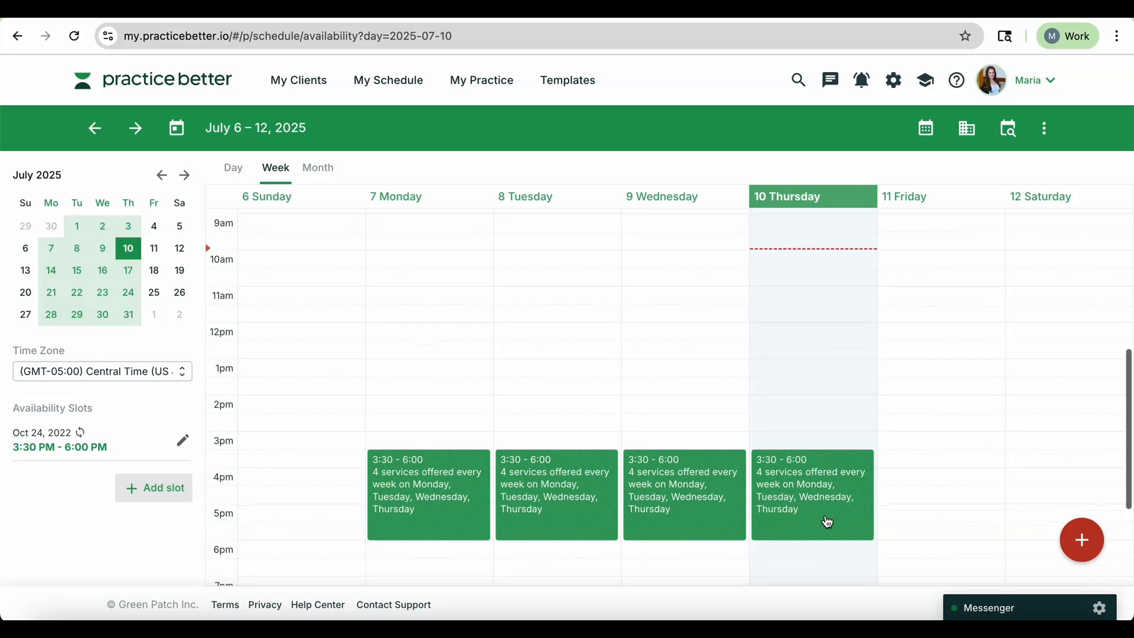
pyautogui.scroll(-2, 886, 437)
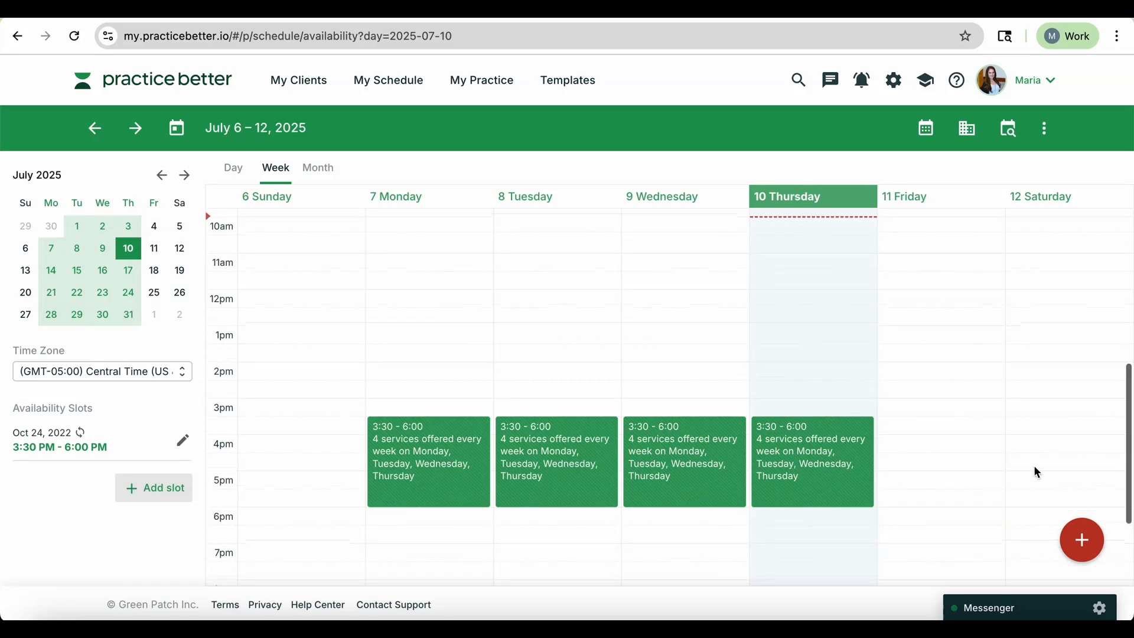
pyautogui.click(1090, 543)
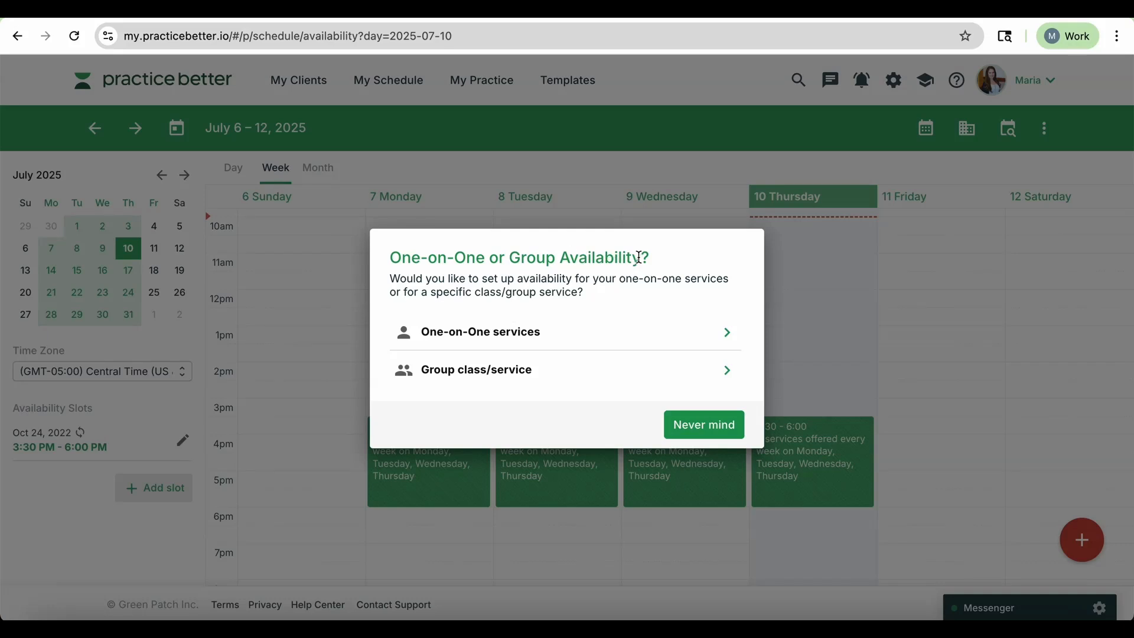
pyautogui.click(594, 338)
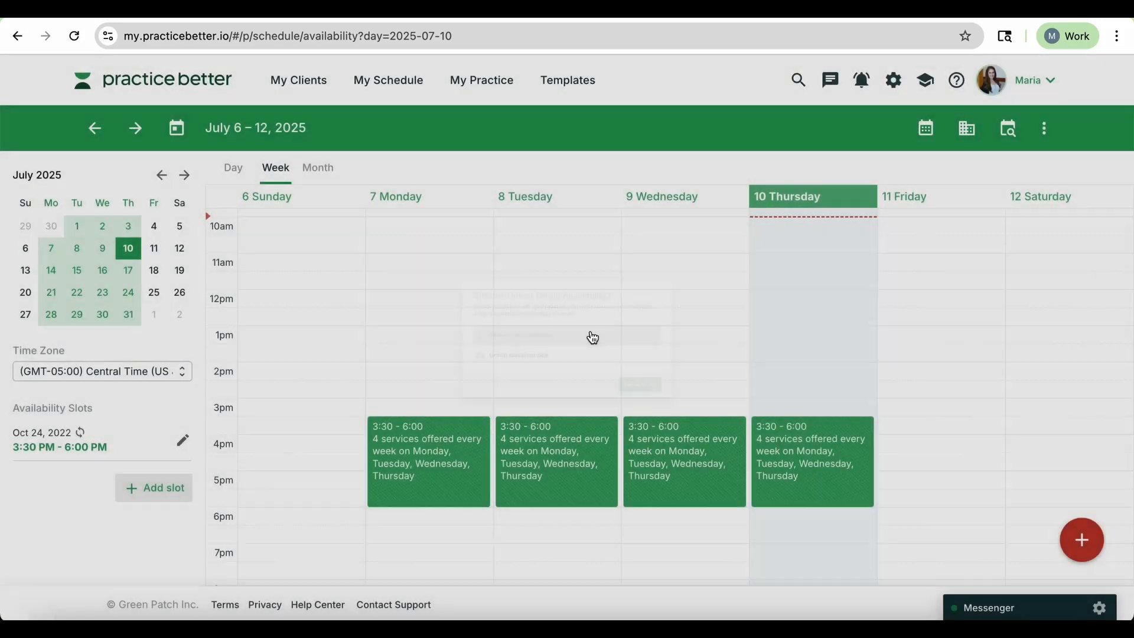
pyautogui.write('T')
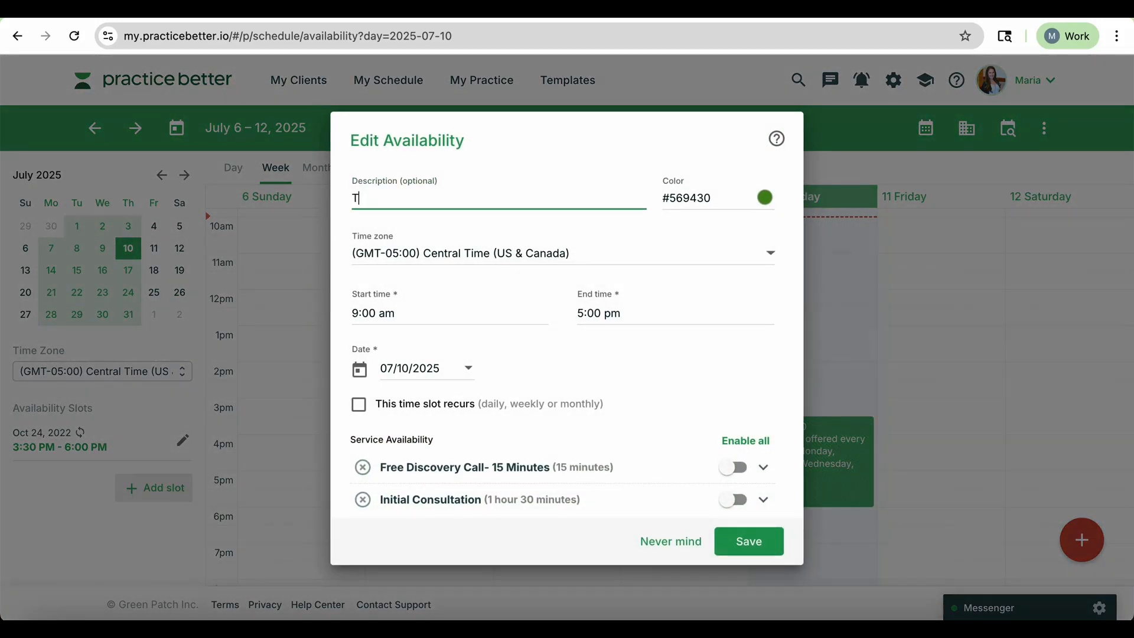
pyautogui.write('elehealth Consultations')
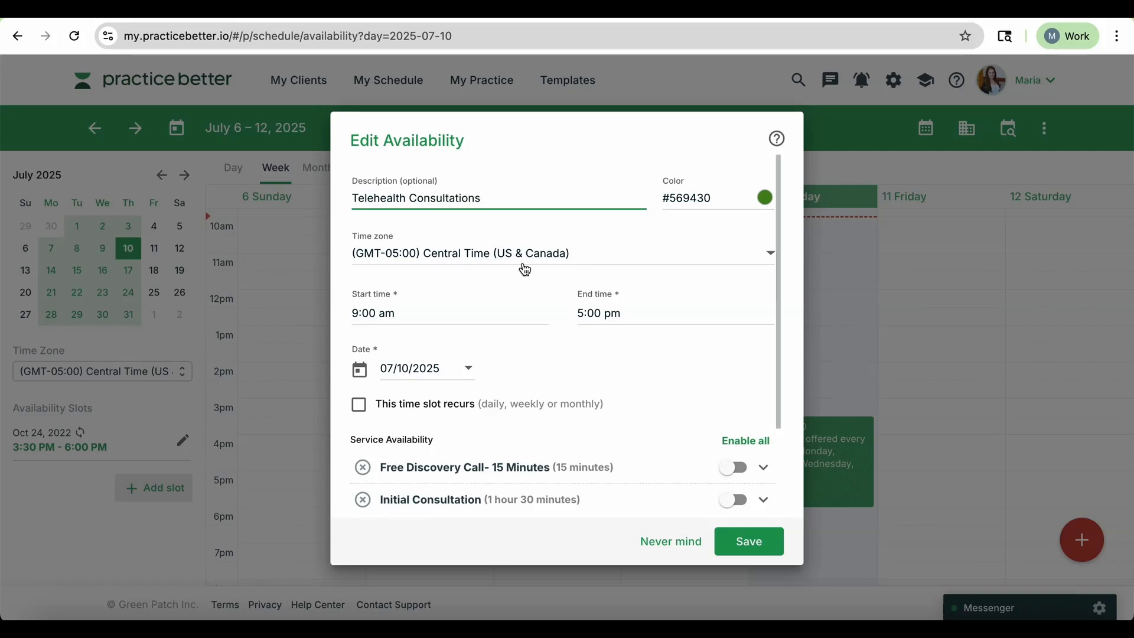
# Make the 9:00 am to 5:00 pm slot recur daily every 1 day.
pyautogui.scroll(-1, 582, 274)
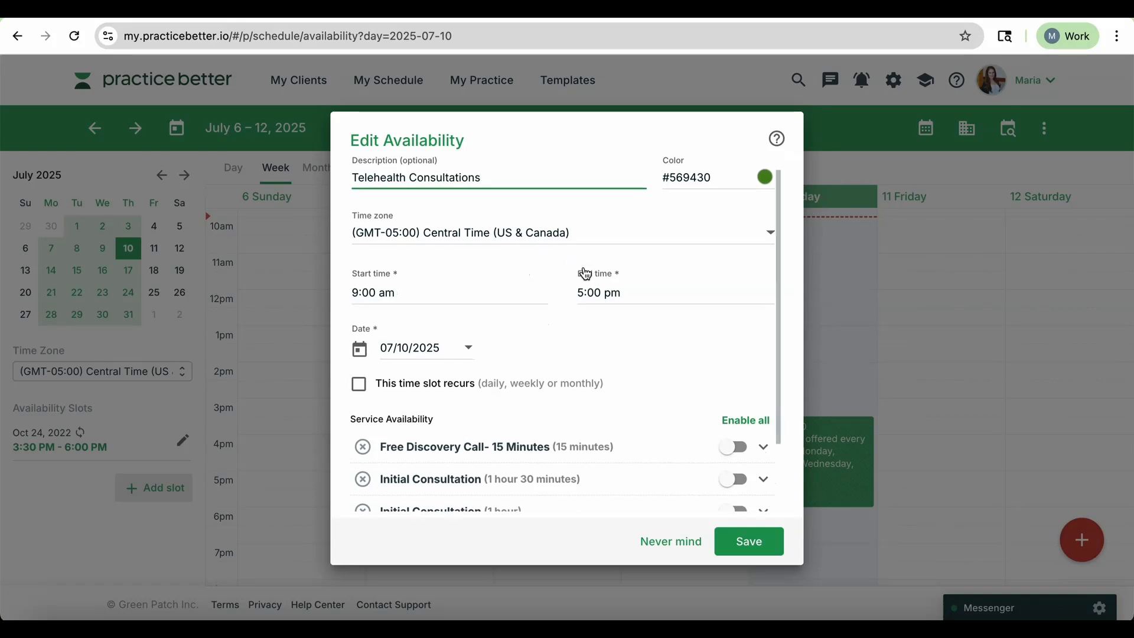
pyautogui.scroll(-1, 526, 297)
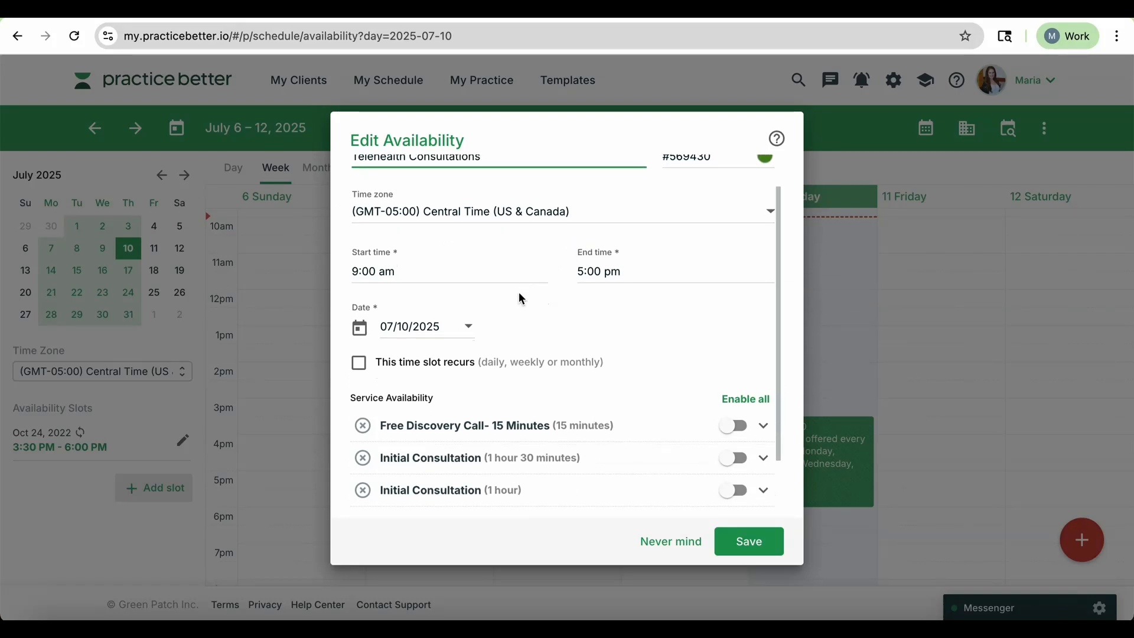
pyautogui.scroll(1, 521, 297)
pyautogui.scroll(1, 400, 289)
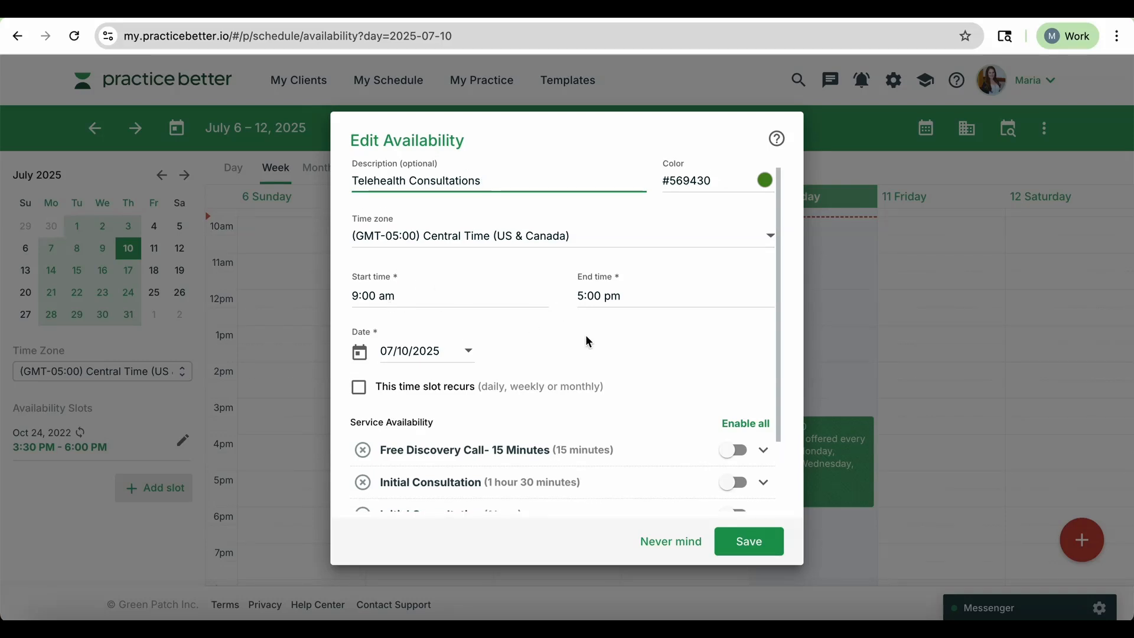
pyautogui.click(359, 387)
pyautogui.scroll(-2, 677, 341)
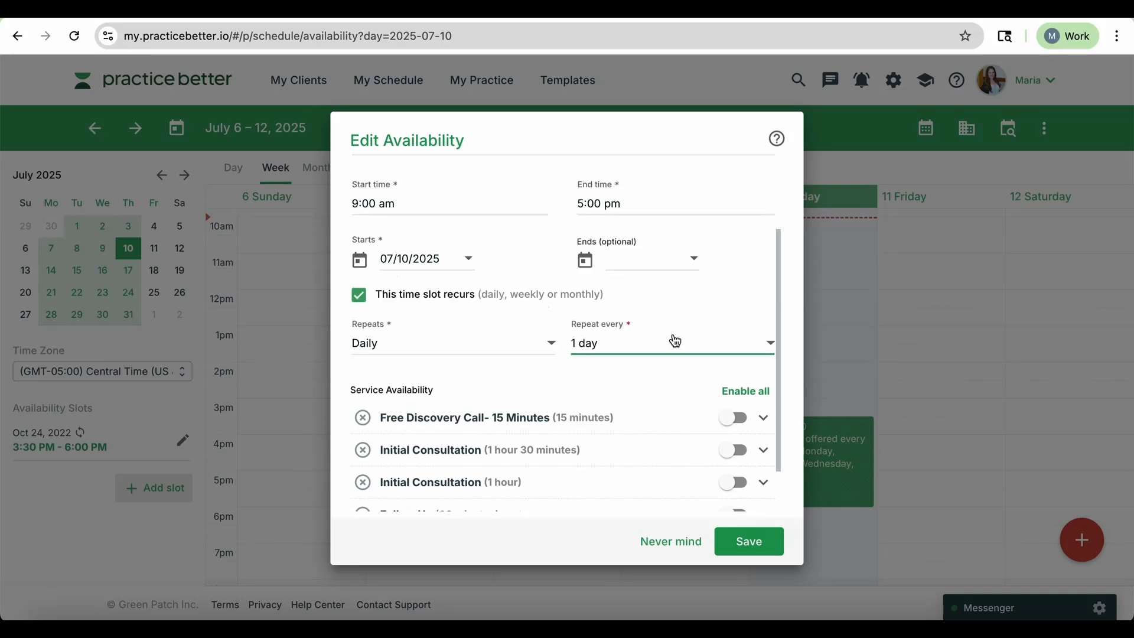
pyautogui.scroll(1, 676, 341)
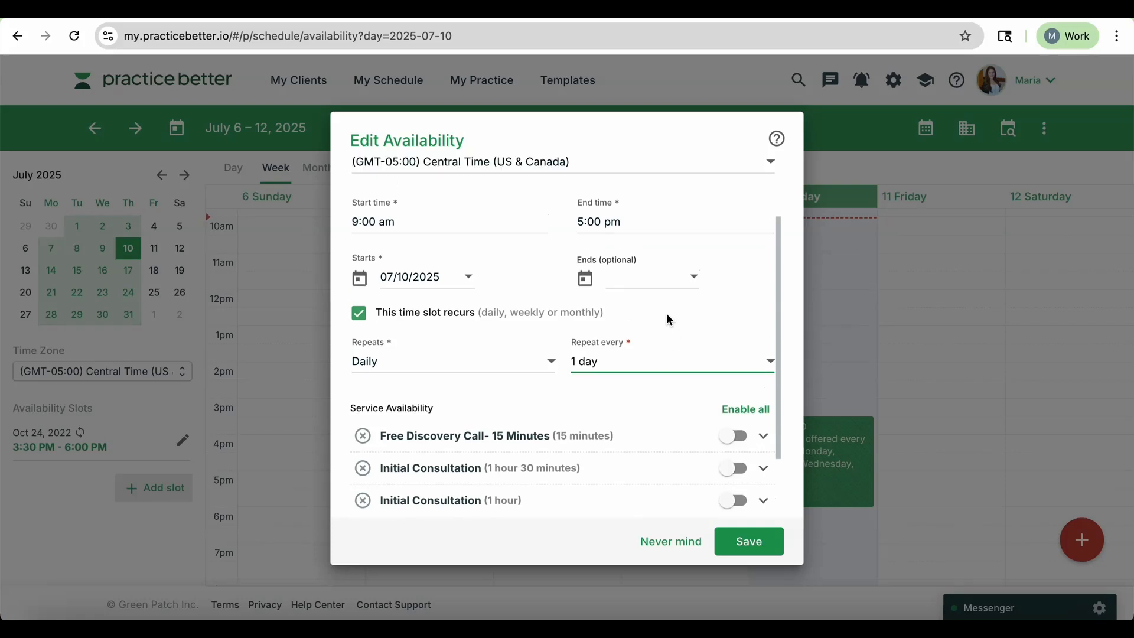
pyautogui.scroll(-2, 653, 372)
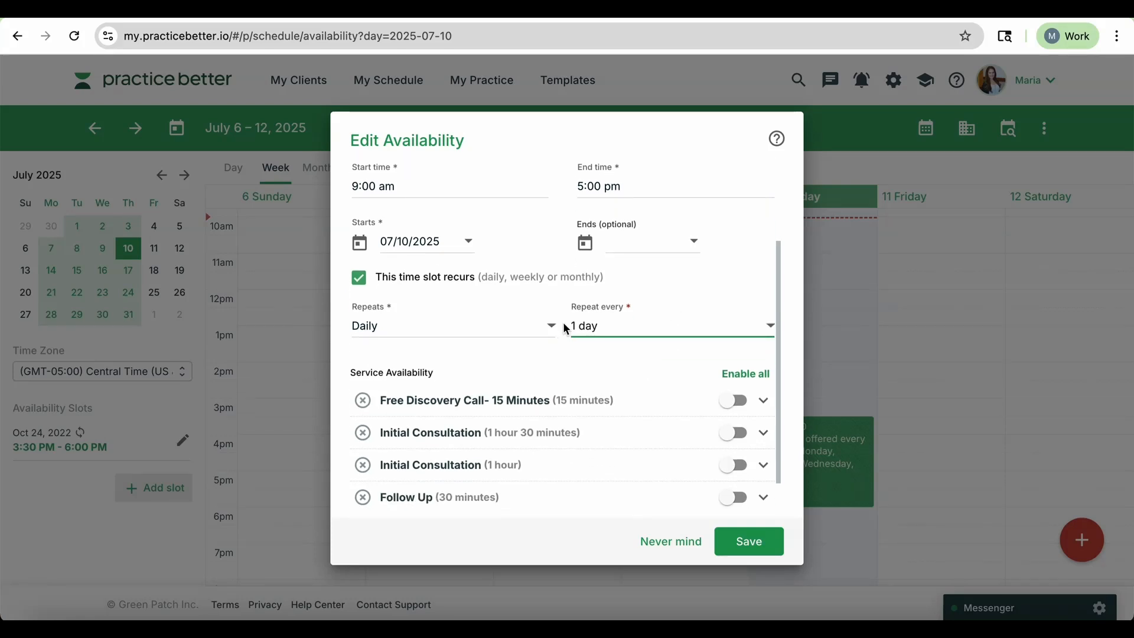
pyautogui.scroll(-1, 567, 326)
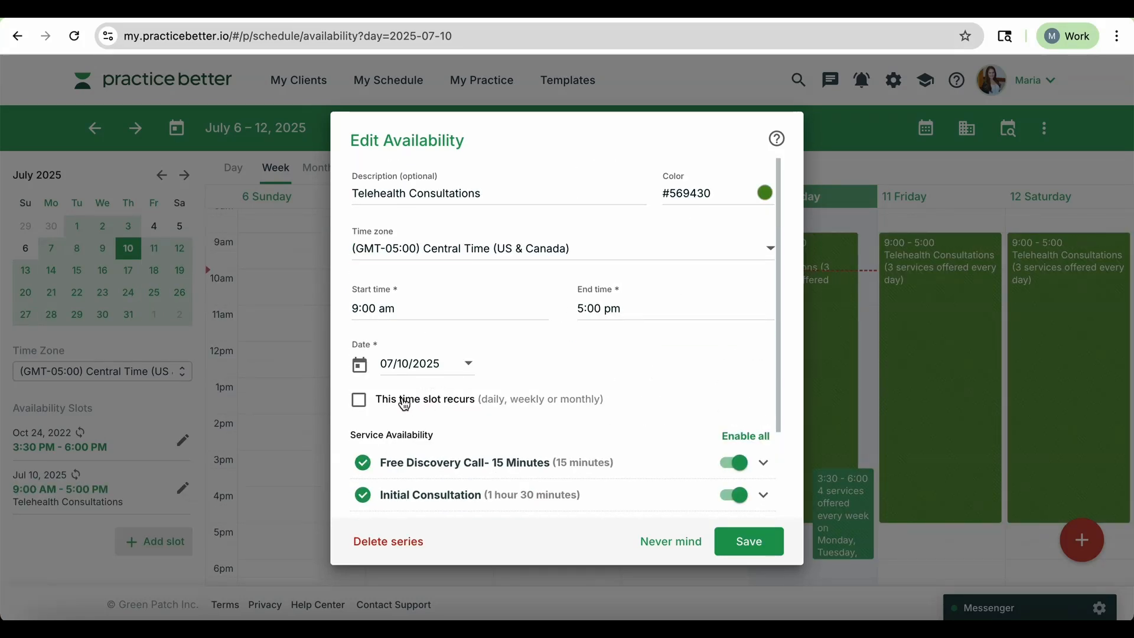
# Make the slot recur weekly every 1 week on Mondays, Tuesdays, Wednesdays, Thursdays and Fridays.
pyautogui.click(360, 401)
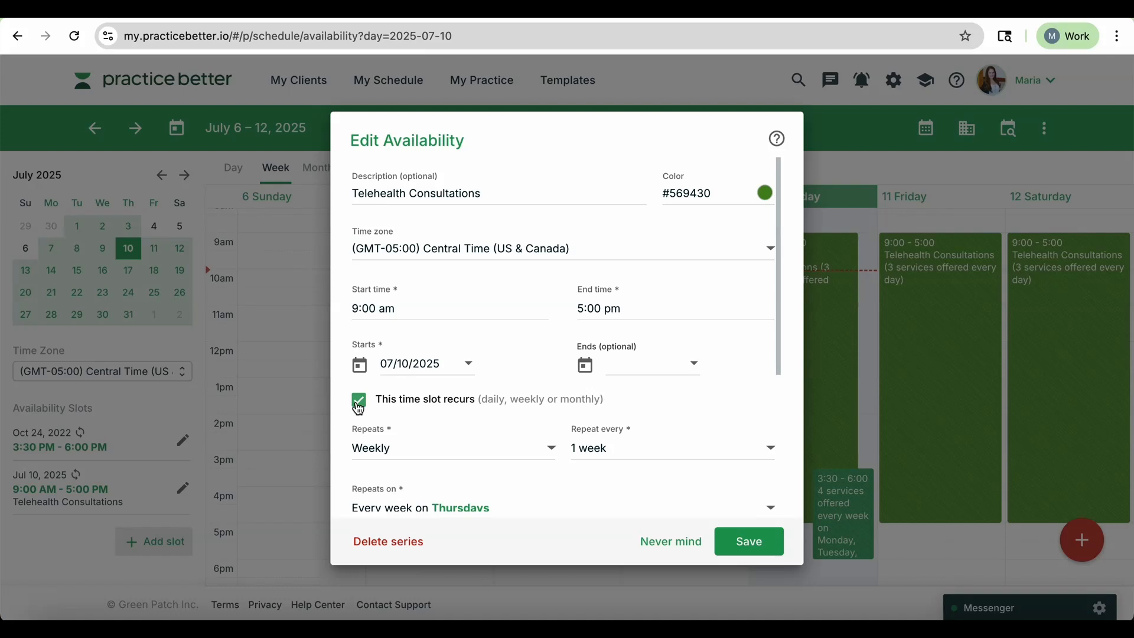
pyautogui.scroll(-4, 498, 331)
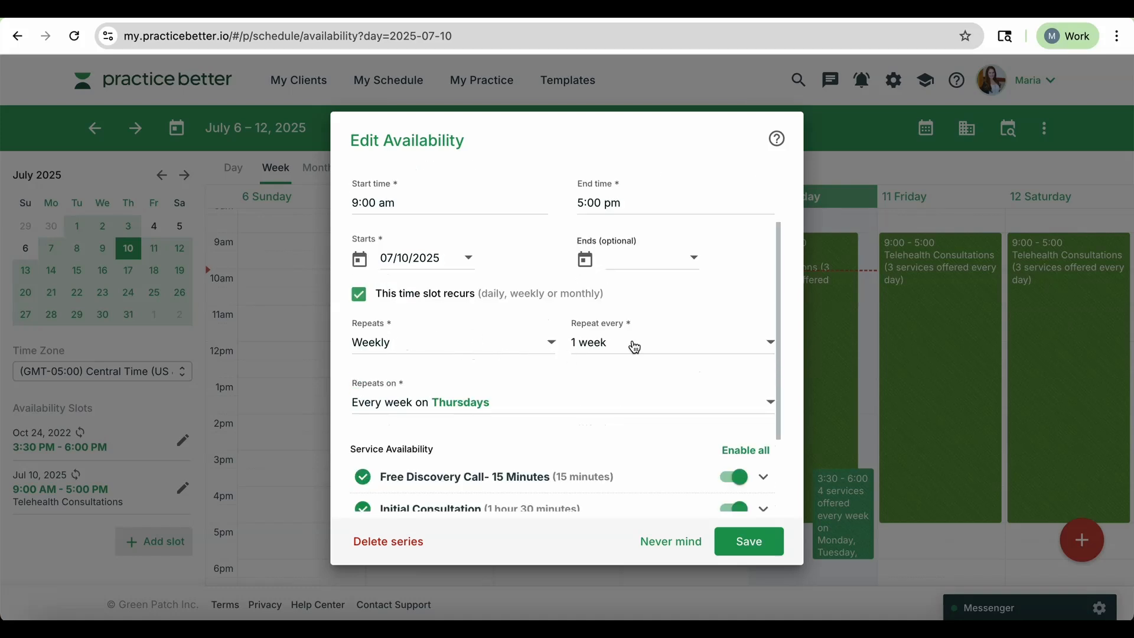
pyautogui.click(635, 348)
pyautogui.click(633, 346)
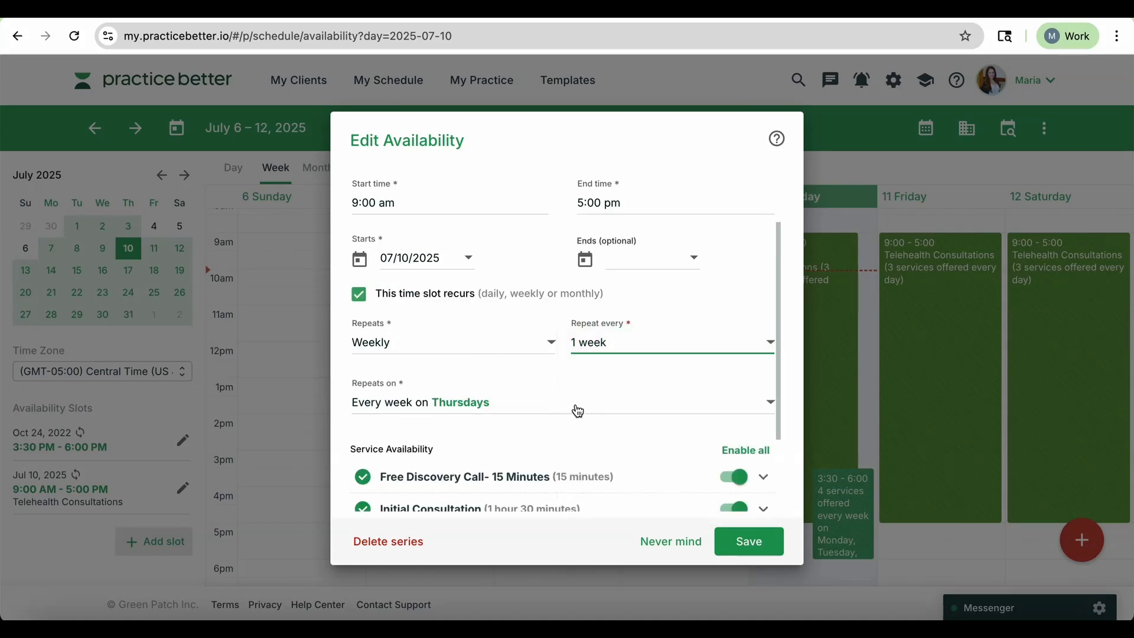
pyautogui.click(578, 411)
pyautogui.scroll(2, 578, 411)
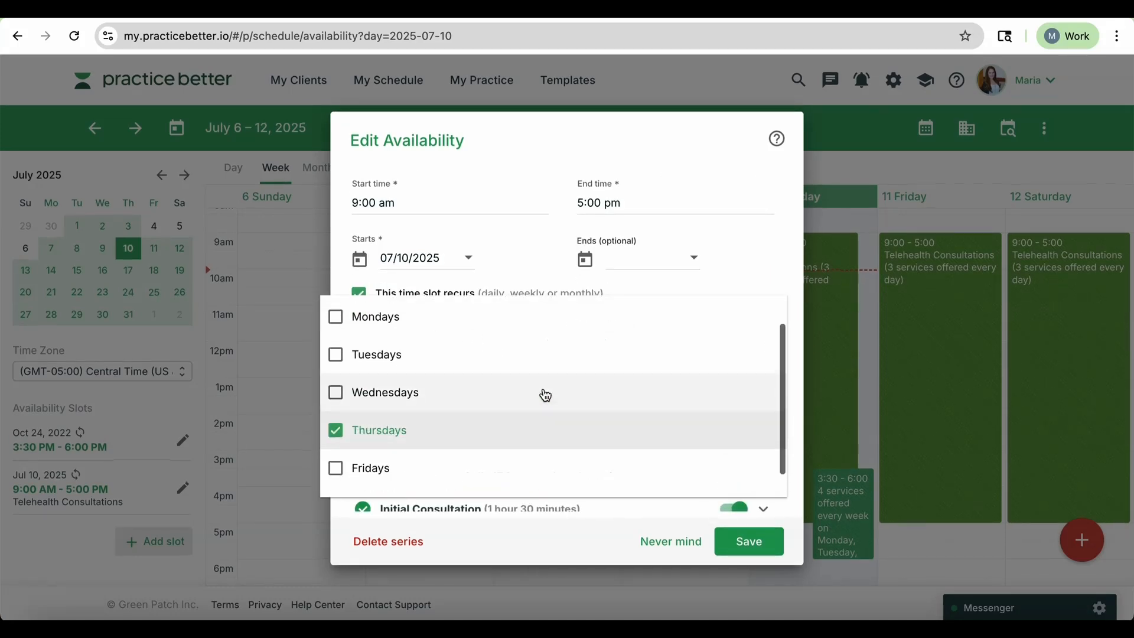
pyautogui.click(337, 317)
pyautogui.click(336, 354)
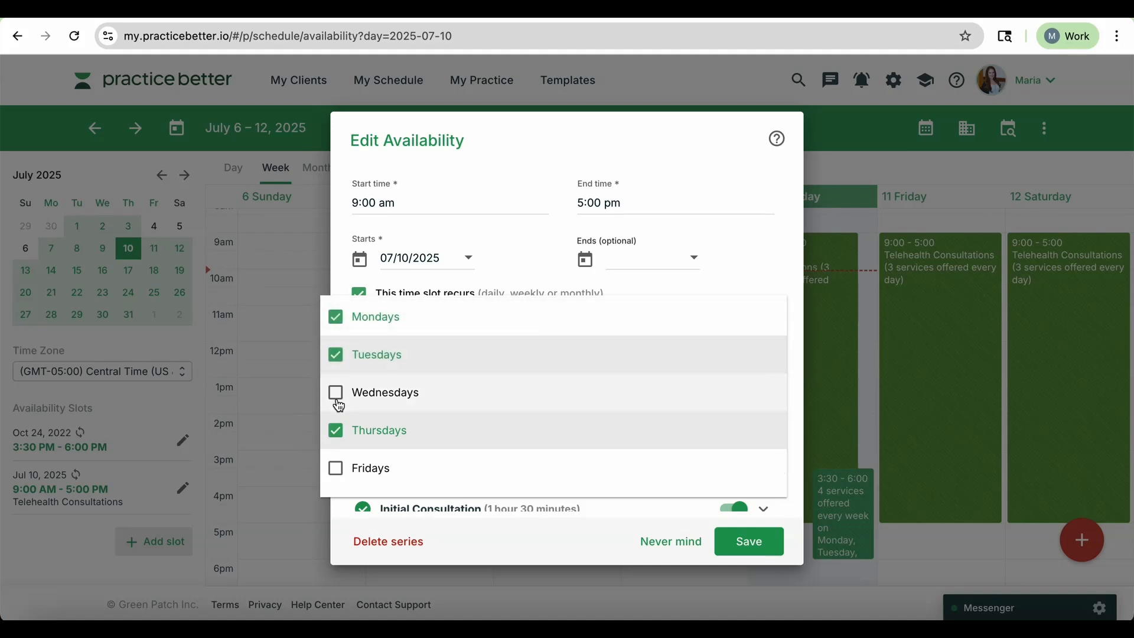
pyautogui.click(337, 392)
pyautogui.scroll(-1, 339, 407)
pyautogui.click(498, 440)
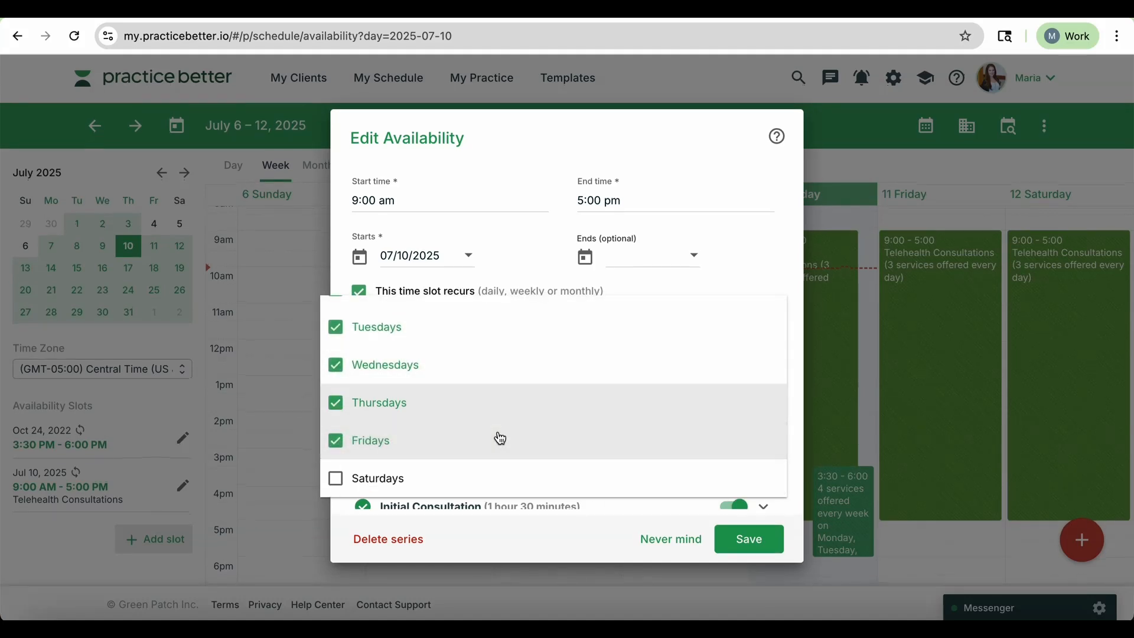
pyautogui.scroll(2, 420, 322)
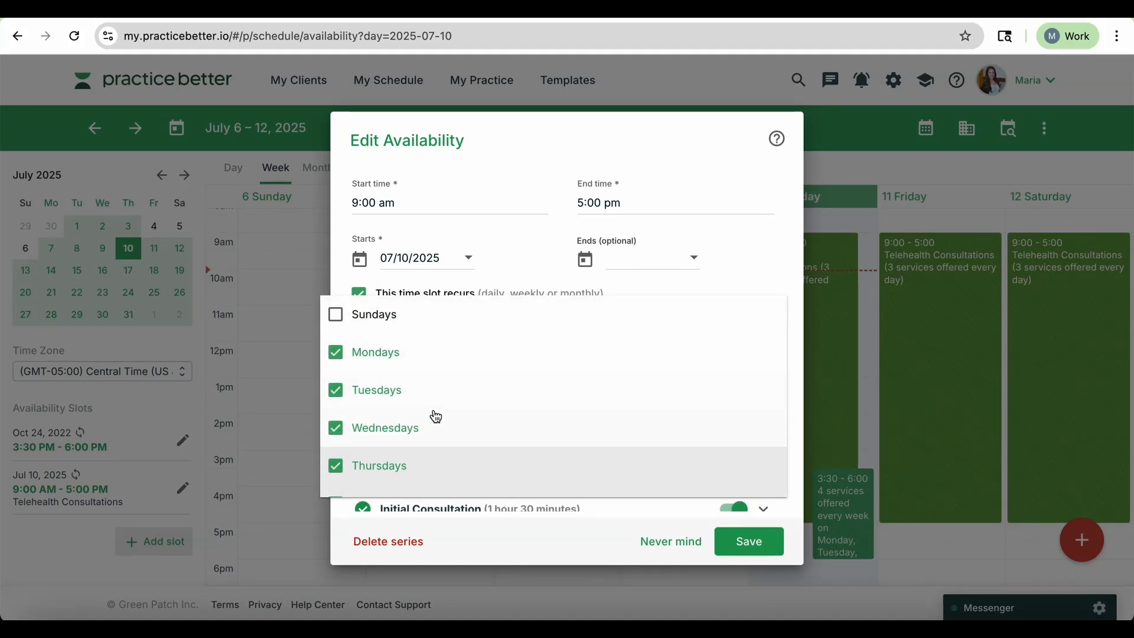
pyautogui.scroll(-1, 436, 417)
pyautogui.scroll(1, 436, 417)
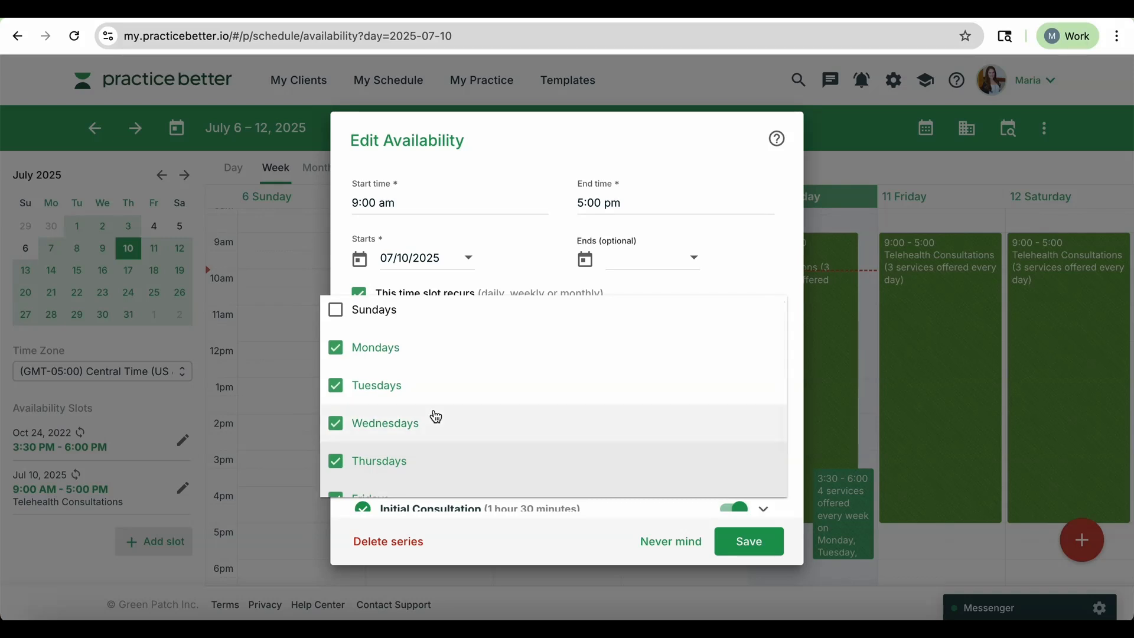
pyautogui.scroll(-2, 436, 417)
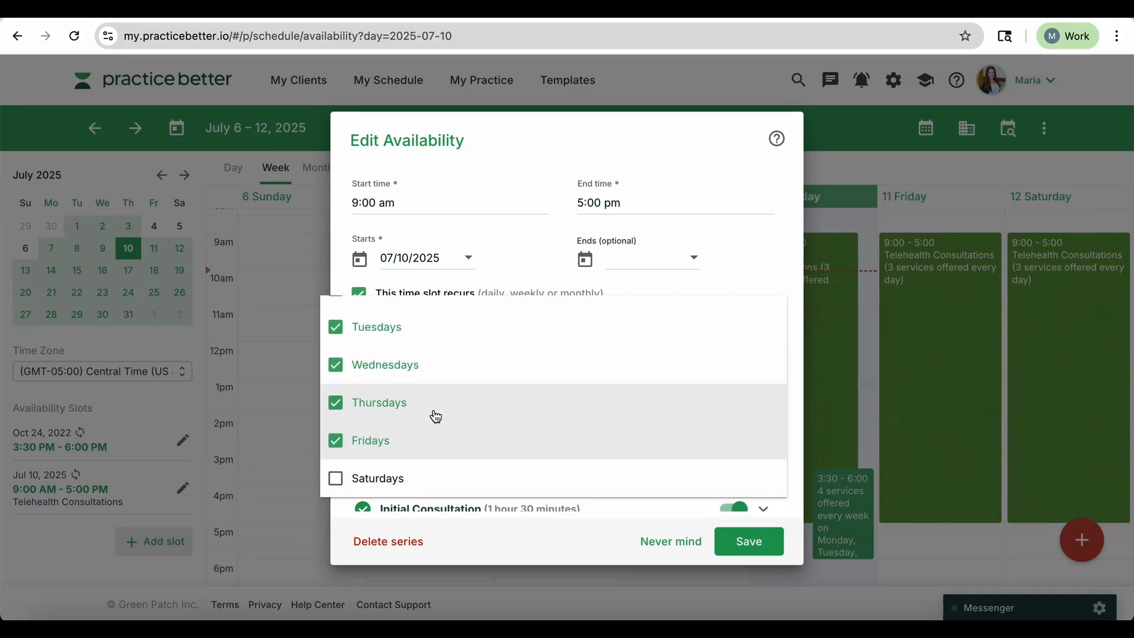
pyautogui.scroll(1, 381, 454)
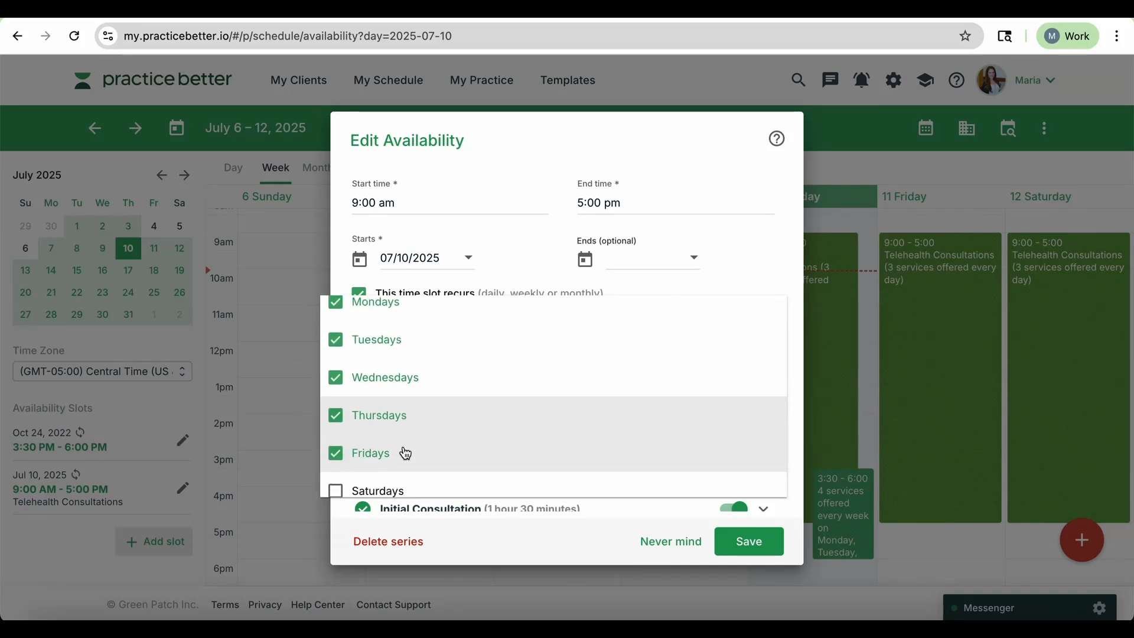
pyautogui.scroll(1, 404, 413)
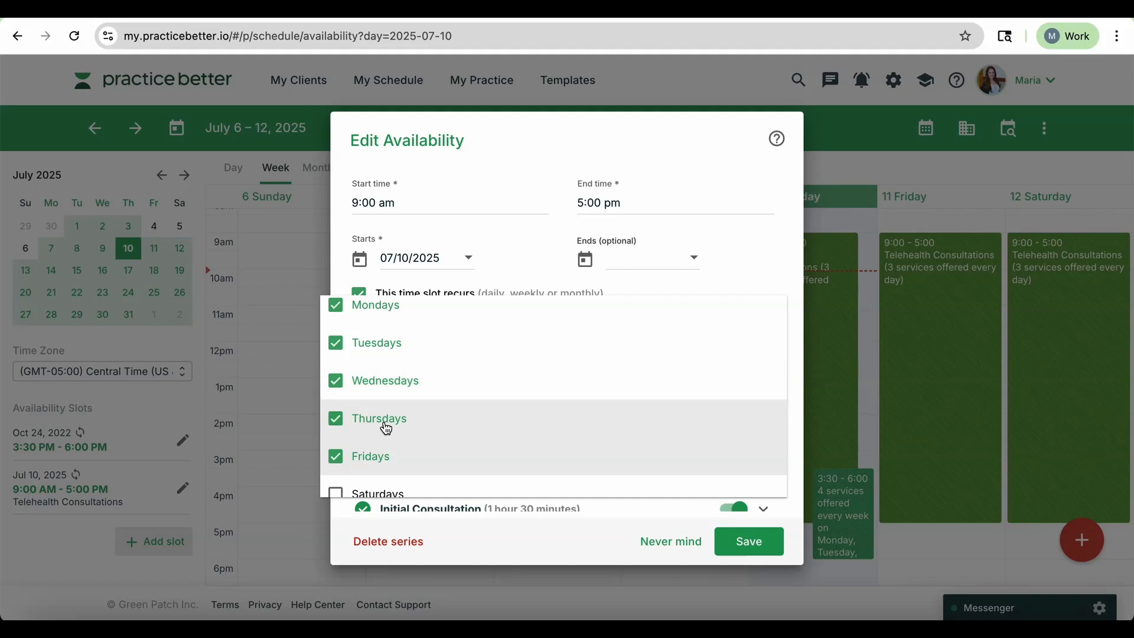
# Remove Fridays from the availability slot's weekly repeat days.
pyautogui.click(341, 465)
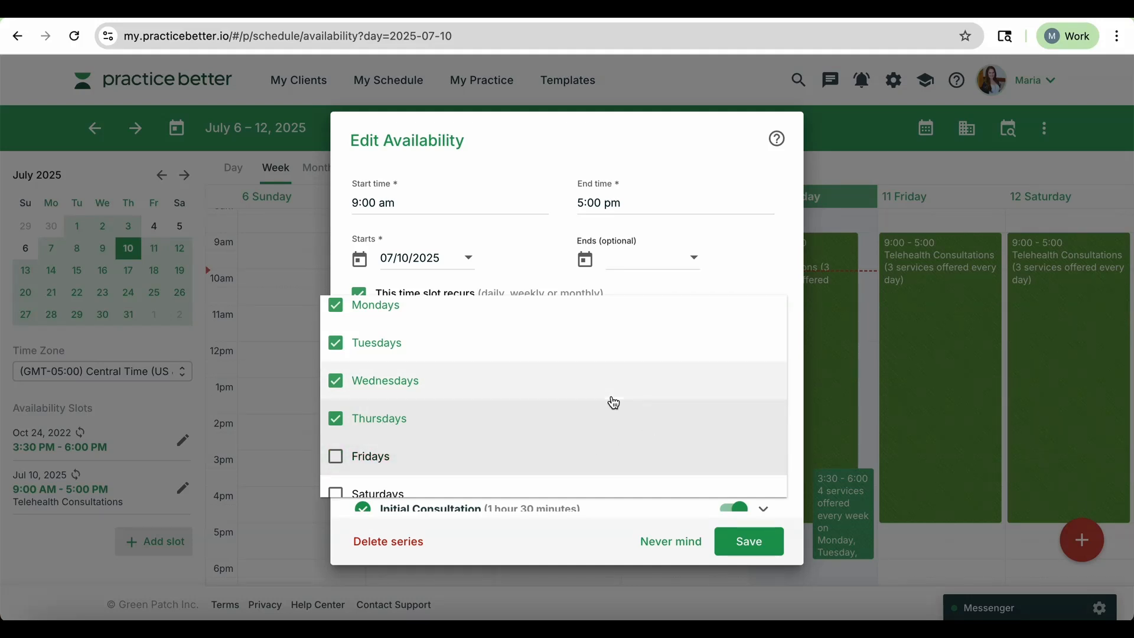
pyautogui.scroll(-1, 611, 399)
pyautogui.scroll(2, 447, 427)
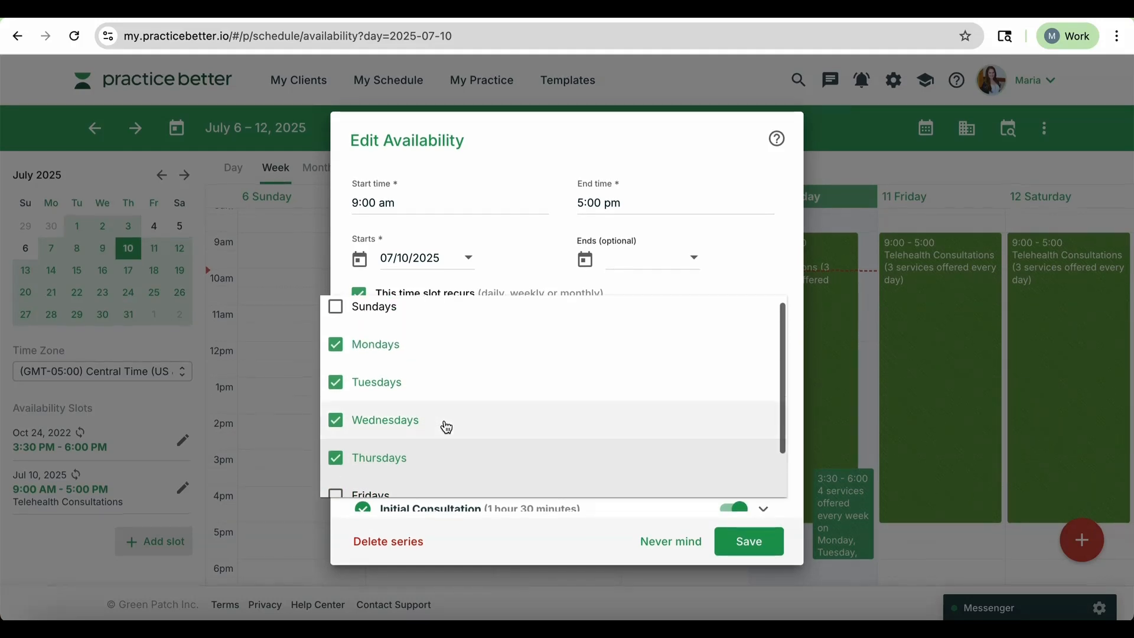
pyautogui.scroll(-2, 484, 449)
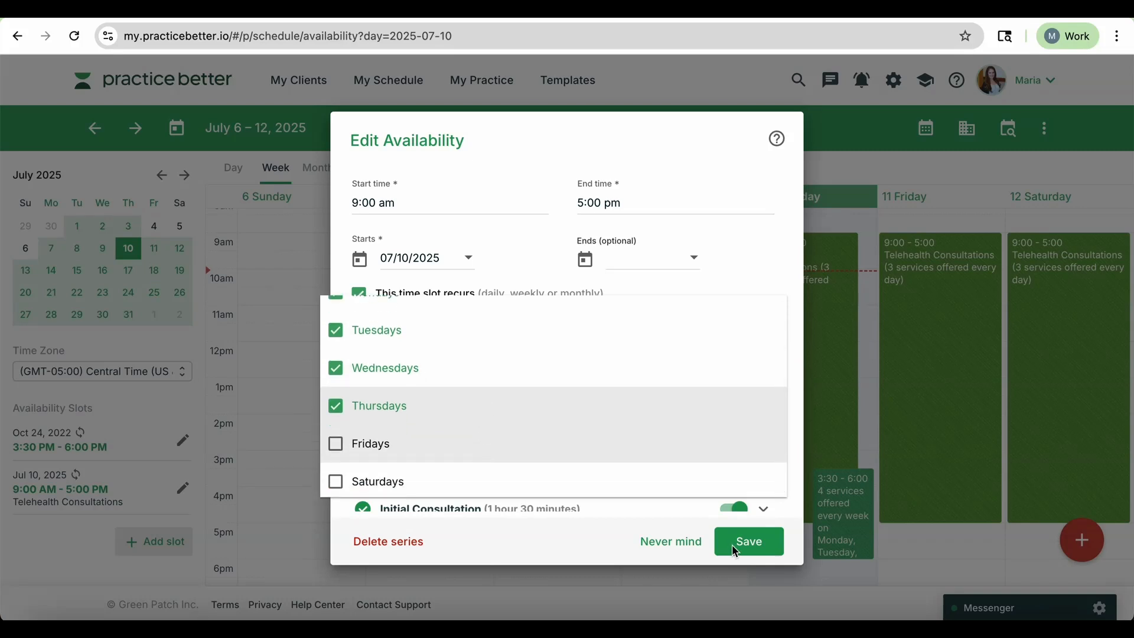
pyautogui.click(594, 502)
# Review the services enabled for the Telehealth Consultations slot and save the availability.
pyautogui.scroll(-3, 648, 375)
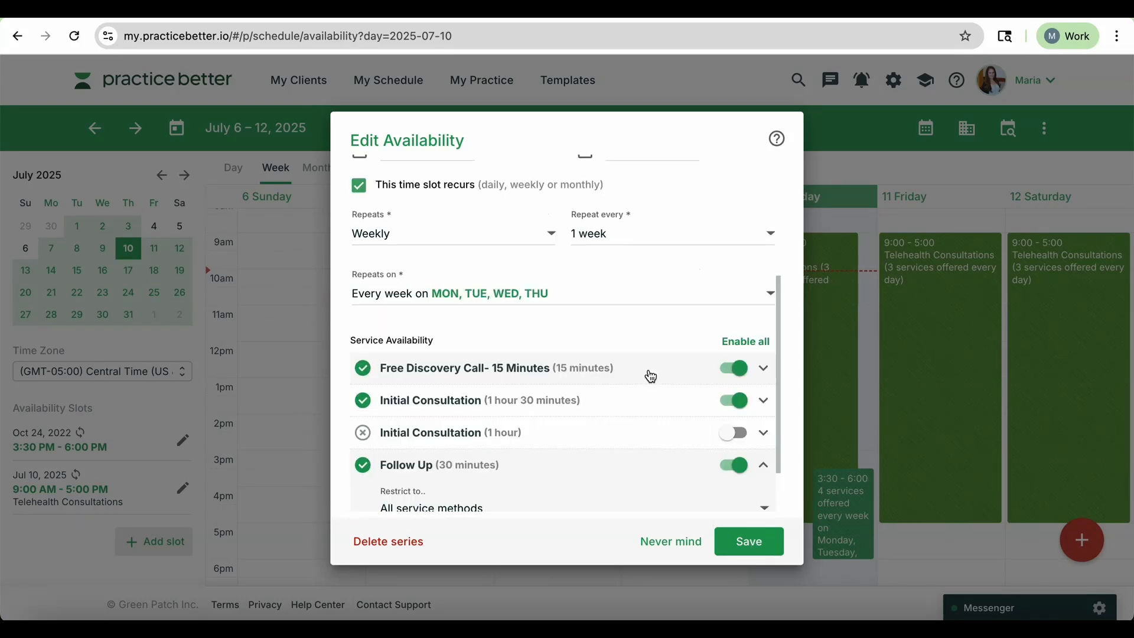
pyautogui.scroll(-2, 615, 345)
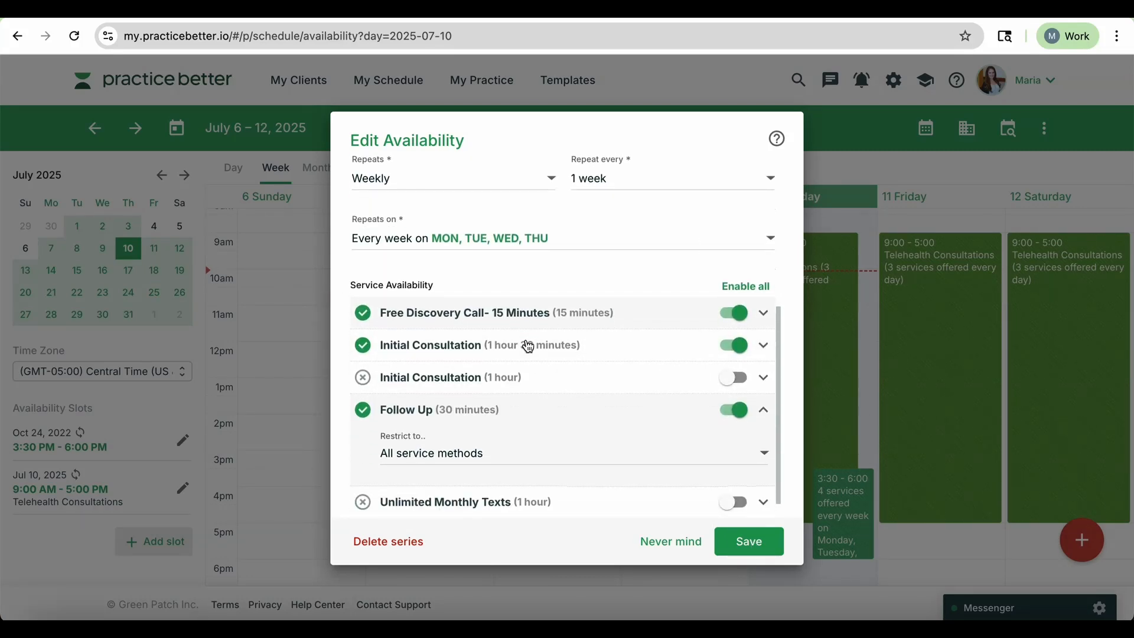
pyautogui.scroll(1, 531, 307)
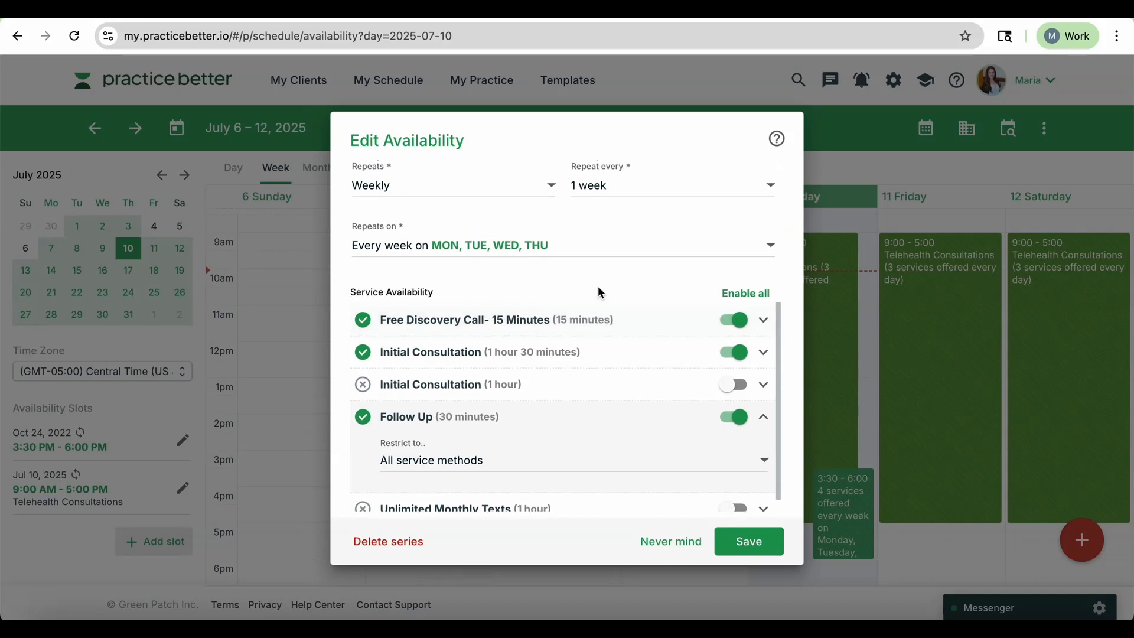
pyautogui.scroll(-1, 565, 280)
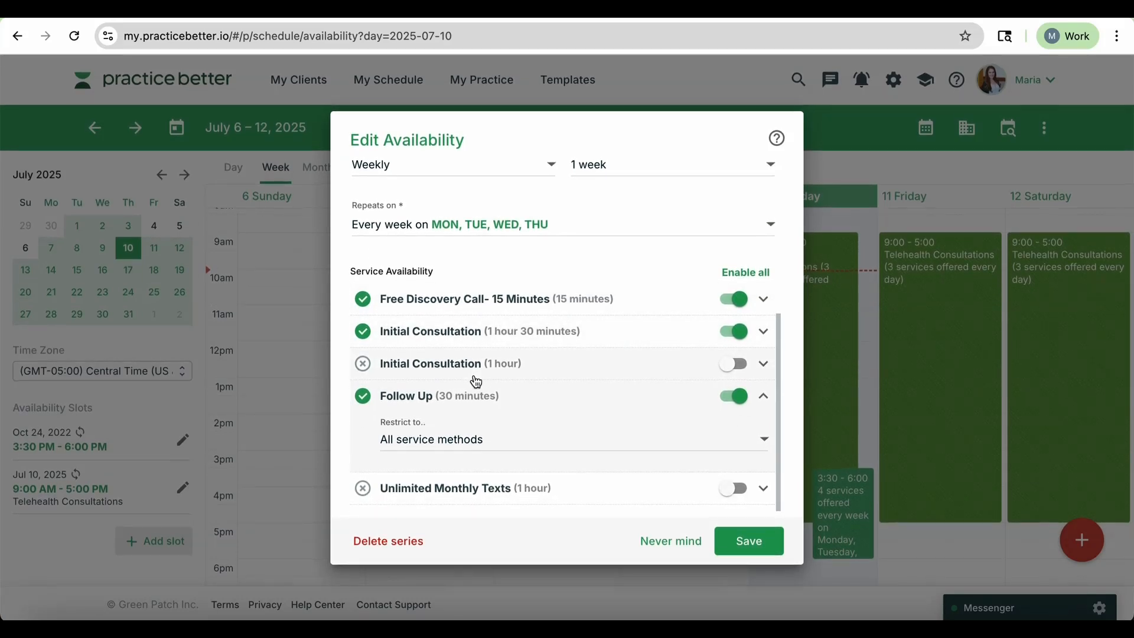
pyautogui.scroll(1, 750, 384)
pyautogui.scroll(-1, 727, 414)
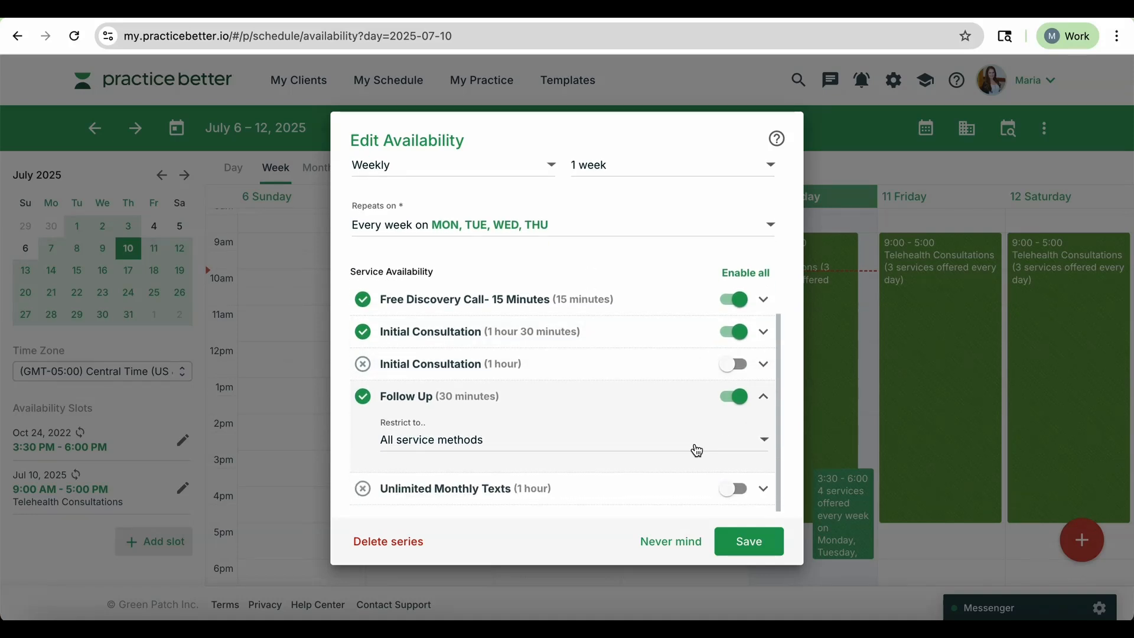
pyautogui.scroll(1, 694, 444)
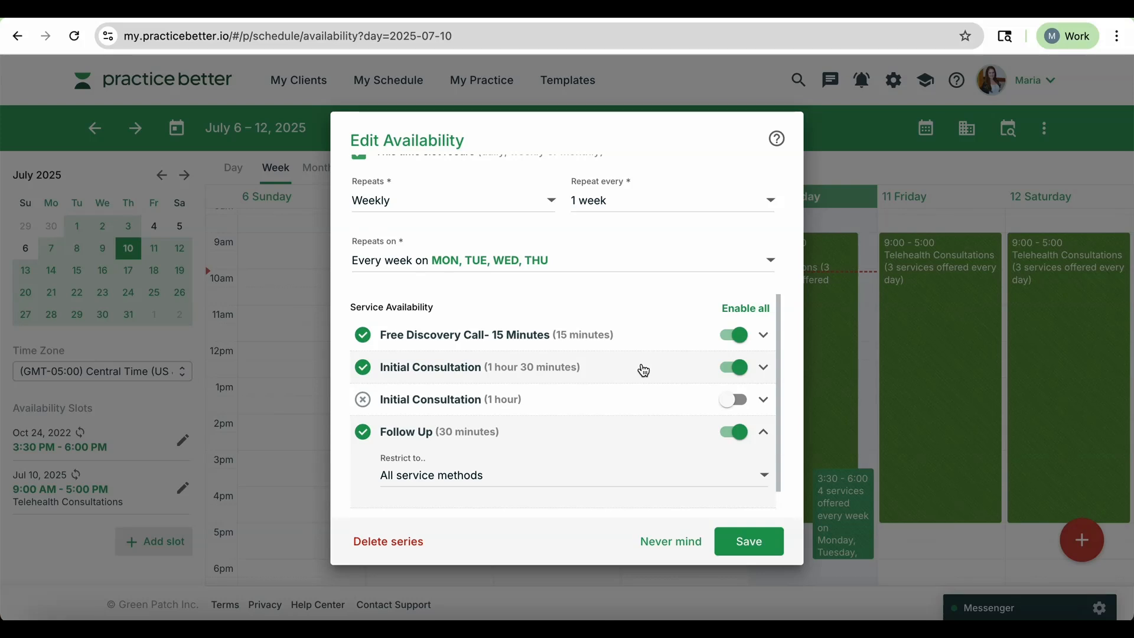
pyautogui.scroll(1, 645, 371)
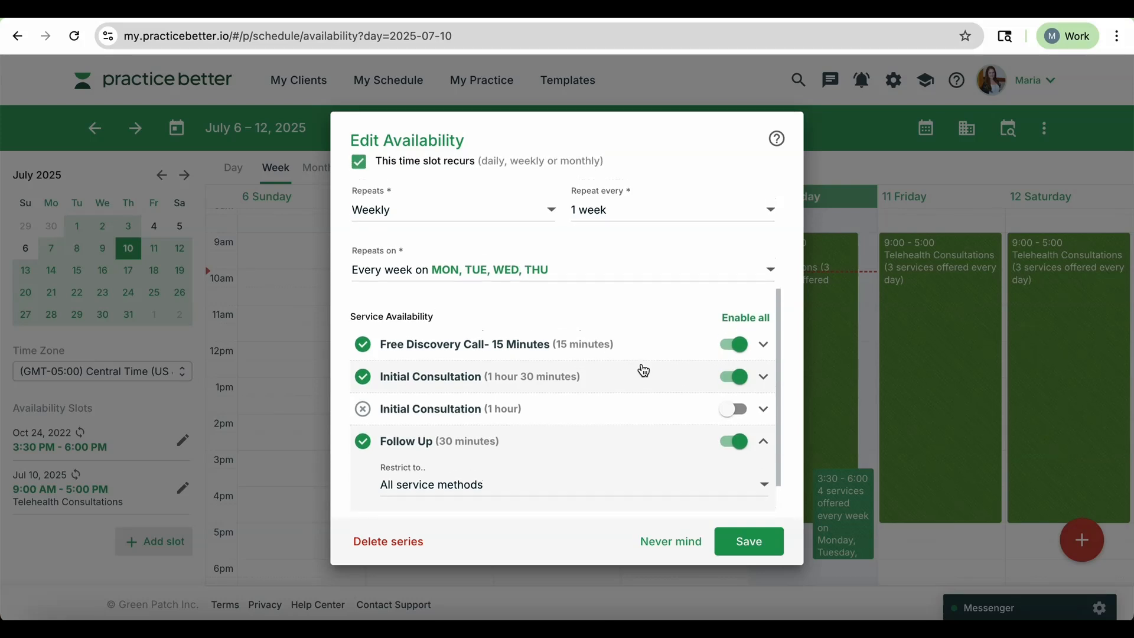
pyautogui.scroll(-3, 644, 371)
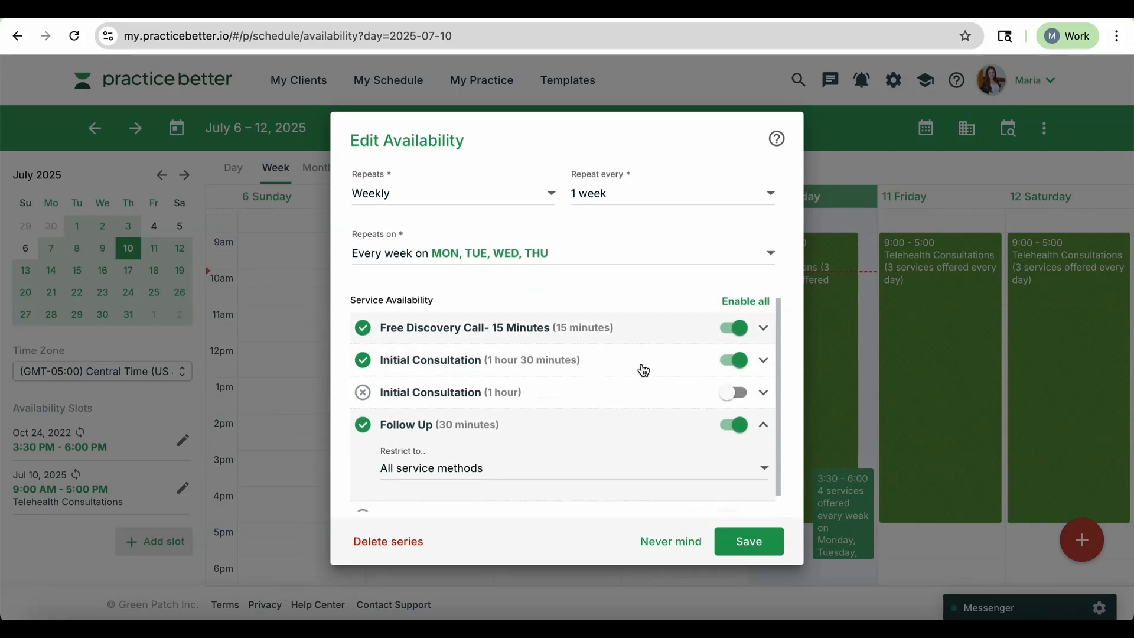
pyautogui.click(761, 550)
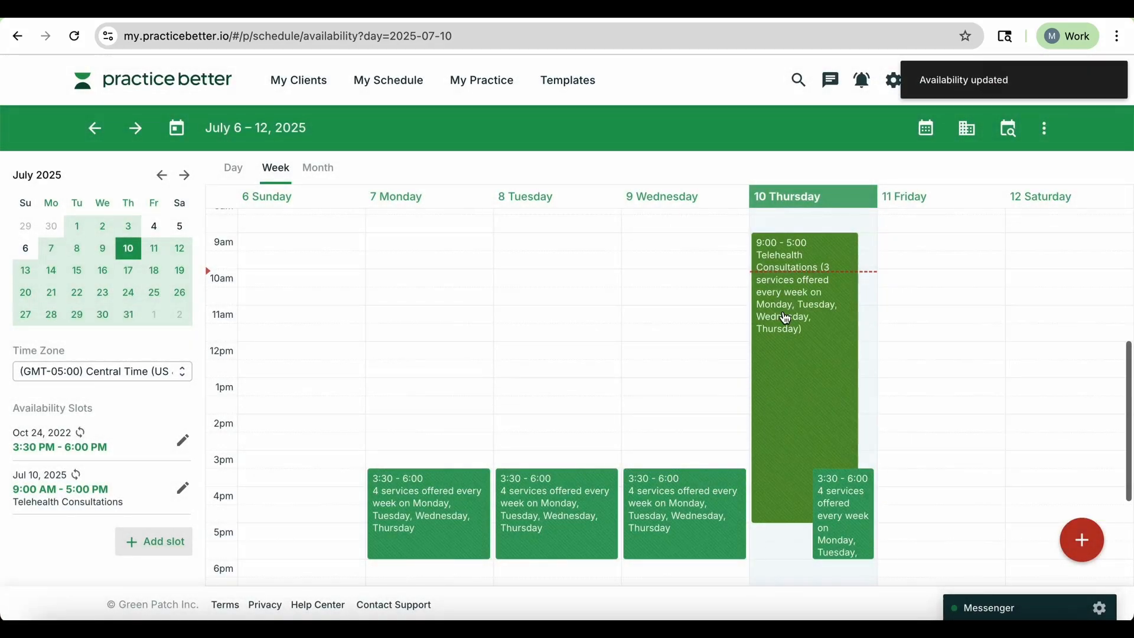
# Open the out-of-office notification settings from the week of July 14 schedule.
pyautogui.click(51, 271)
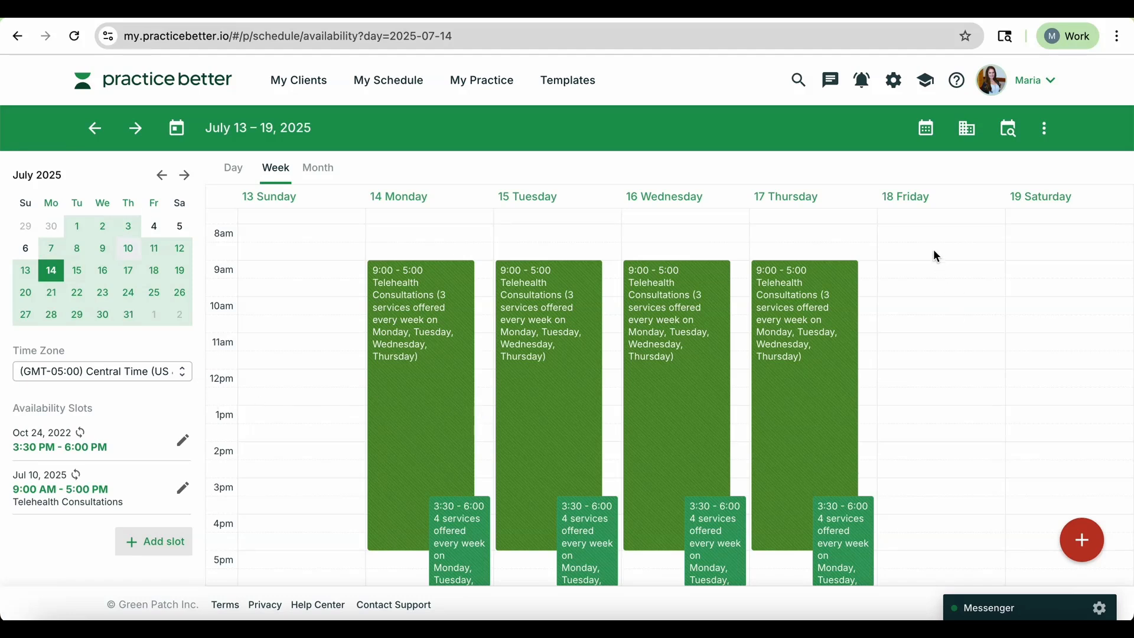
pyautogui.click(1045, 128)
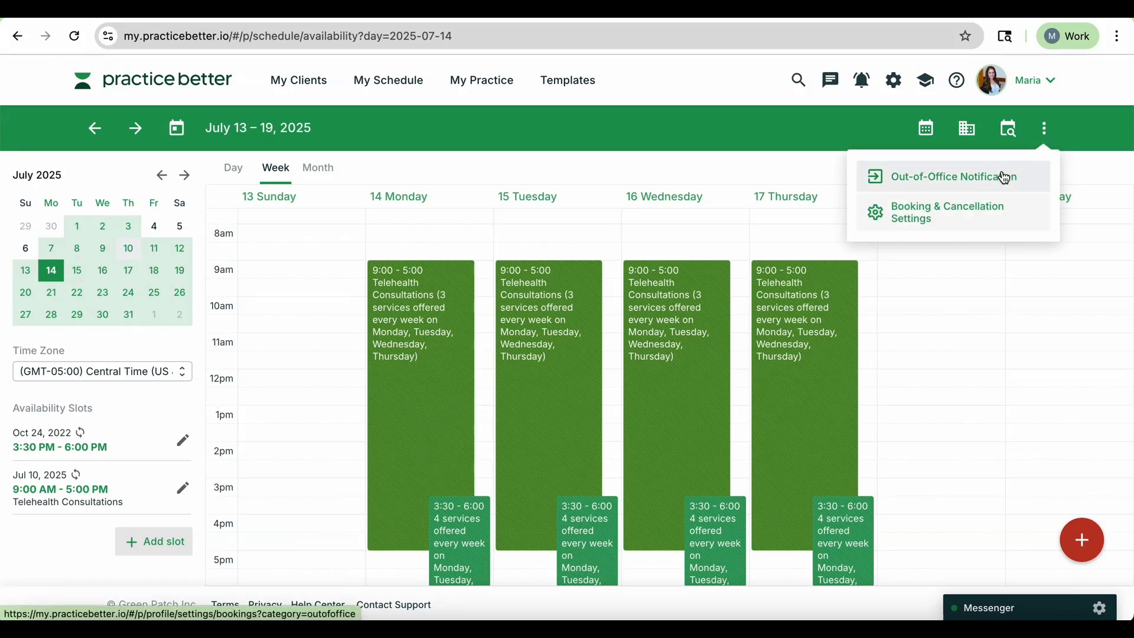
pyautogui.click(929, 182)
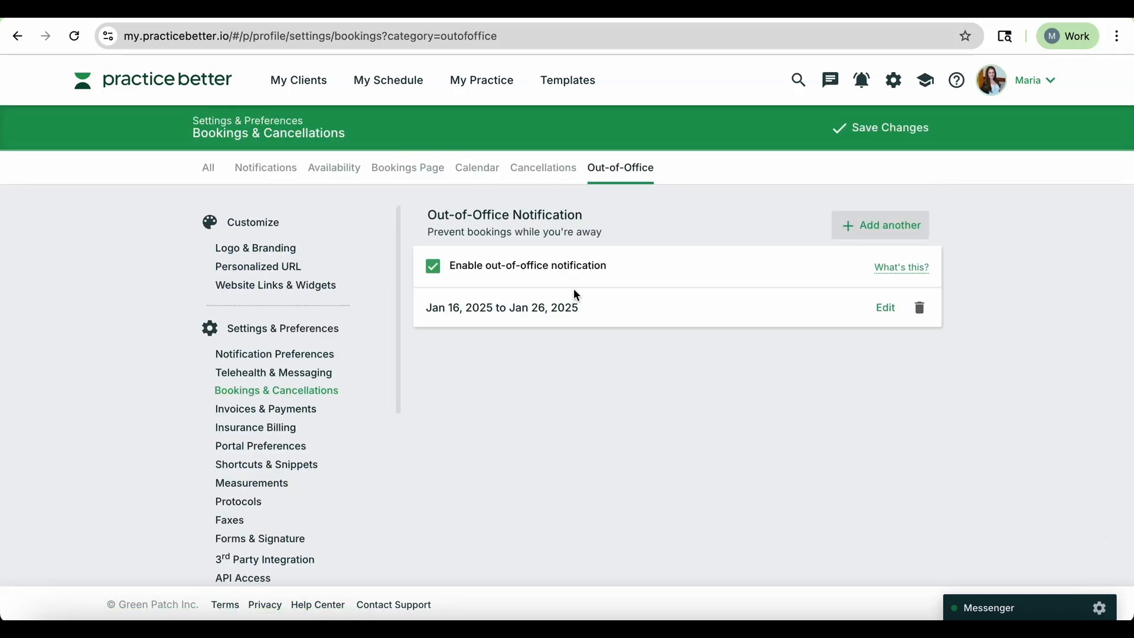
# Edit the out-of-office period to start 07/15/2025 and end 07/16/2025.
pyautogui.click(434, 272)
pyautogui.click(515, 269)
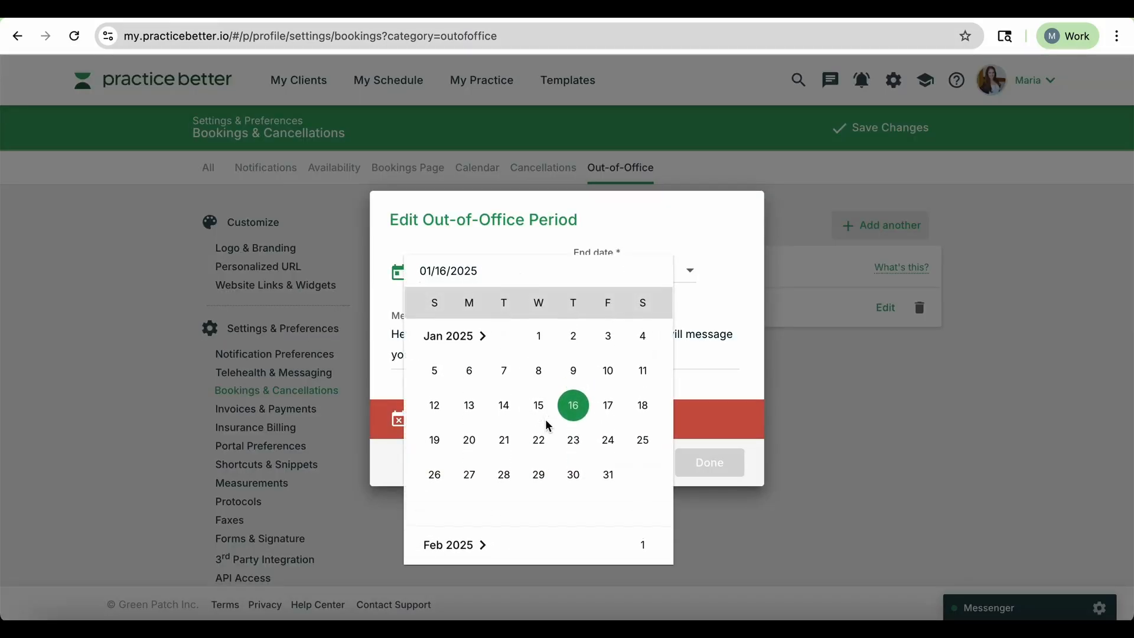
pyautogui.click(539, 404)
pyautogui.click(656, 275)
pyautogui.scroll(-10, 692, 408)
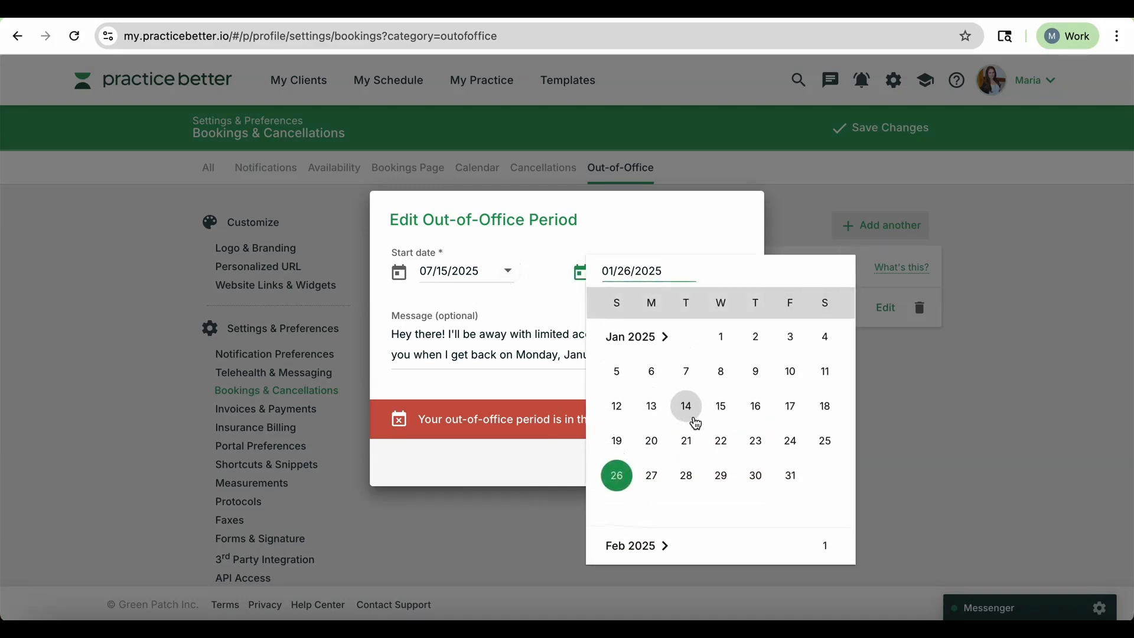
pyautogui.scroll(-6, 694, 423)
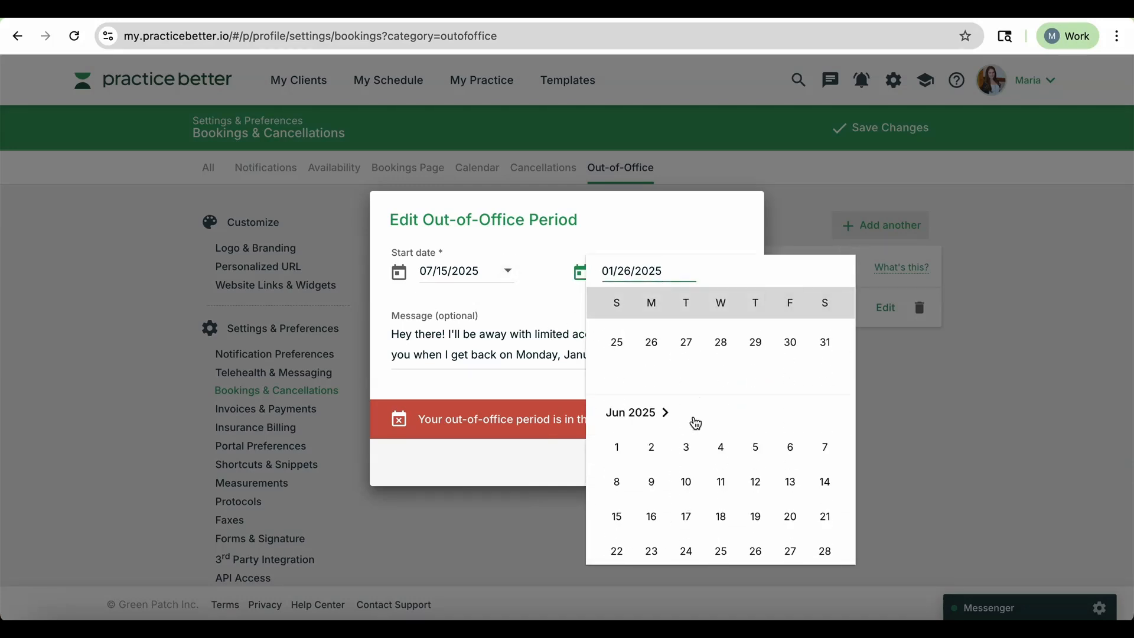
pyautogui.click(724, 508)
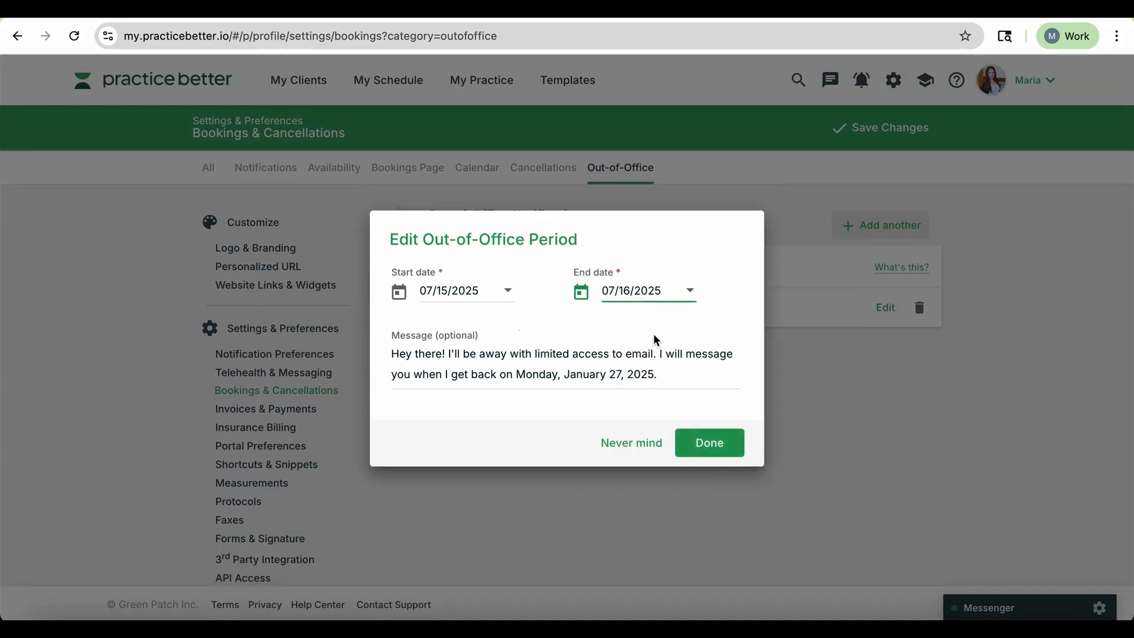
# Change the away message's return date to Thursday, July 17th and confirm the period.
pyautogui.moveTo(657, 374); pyautogui.dragTo(516, 374)
pyautogui.write('Thurs')
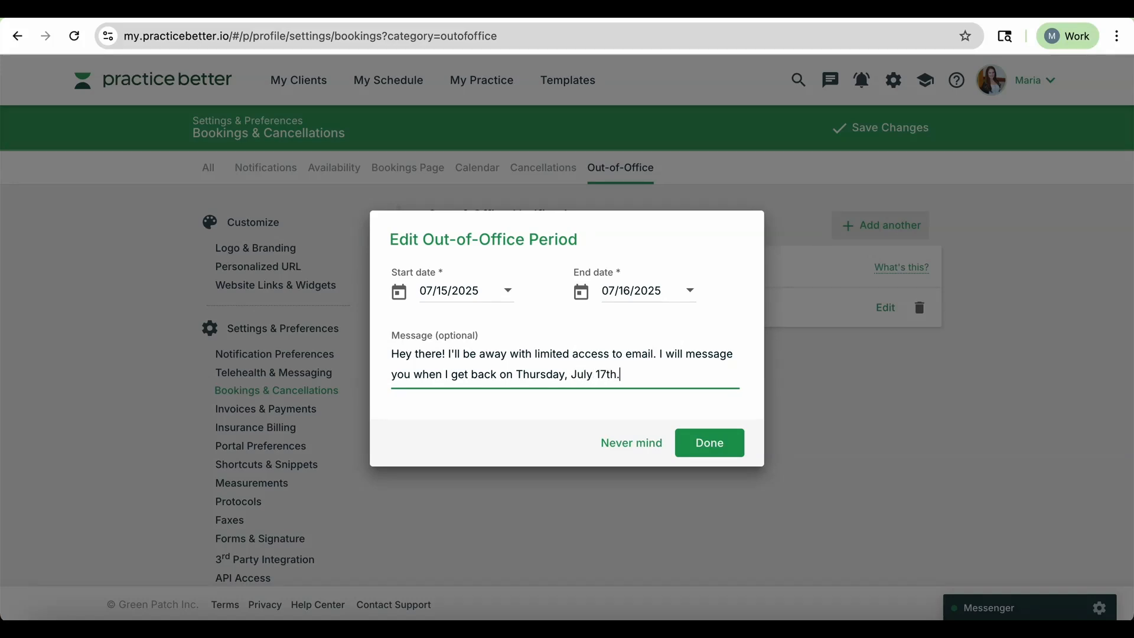
pyautogui.click(727, 449)
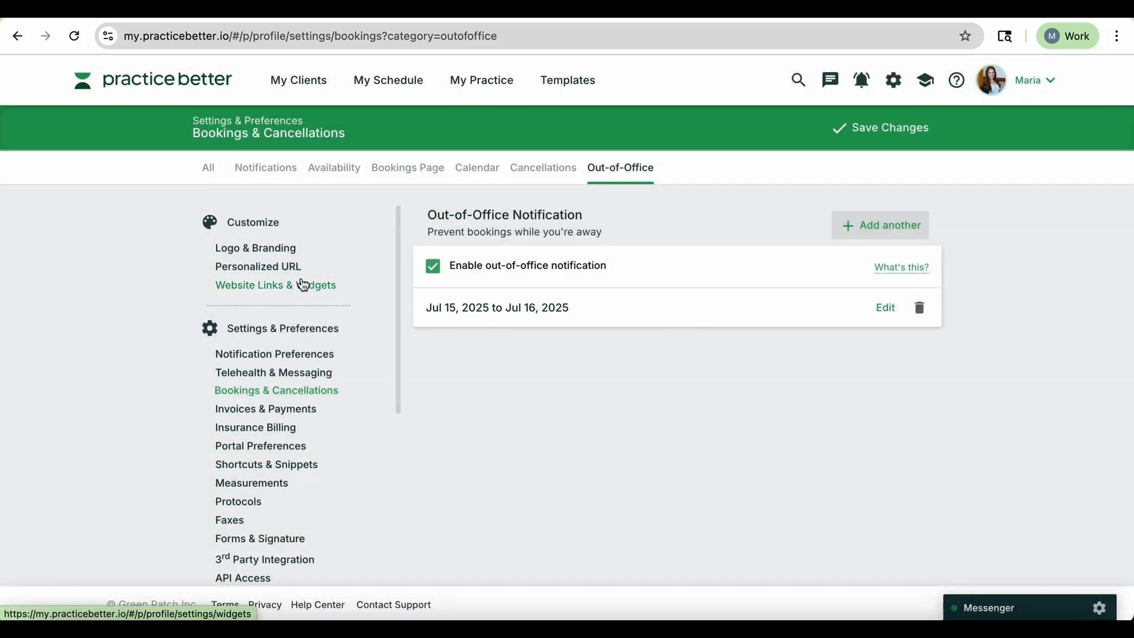
# Examine the booking availability options and the schedule for July 15, 16 and 17.
pyautogui.scroll(-1, 304, 326)
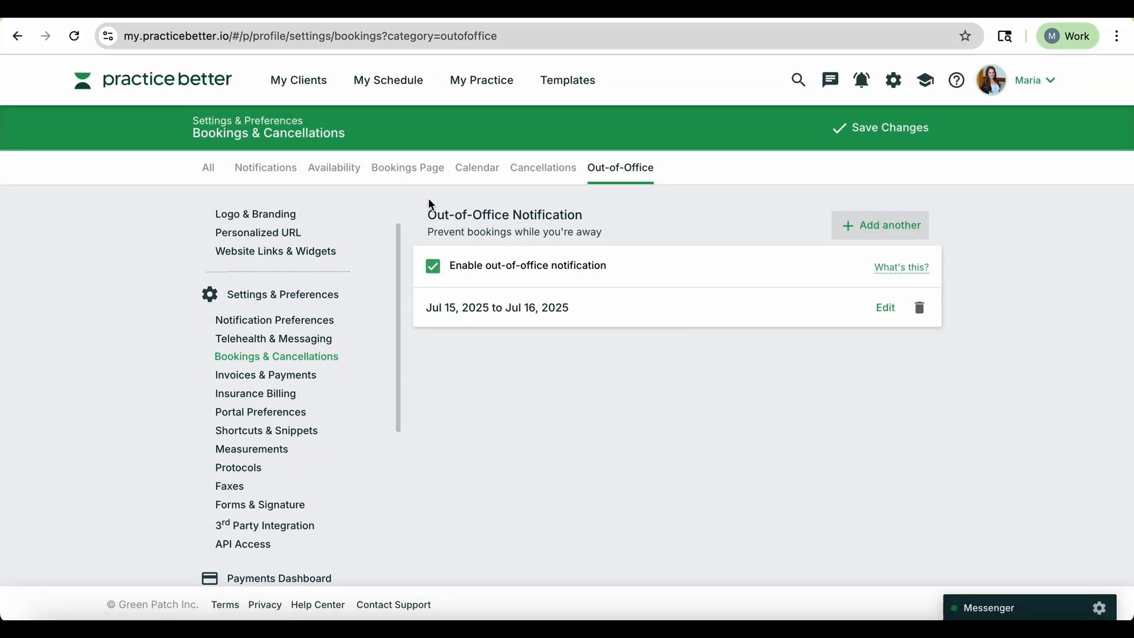
pyautogui.click(332, 164)
pyautogui.scroll(-1, 518, 274)
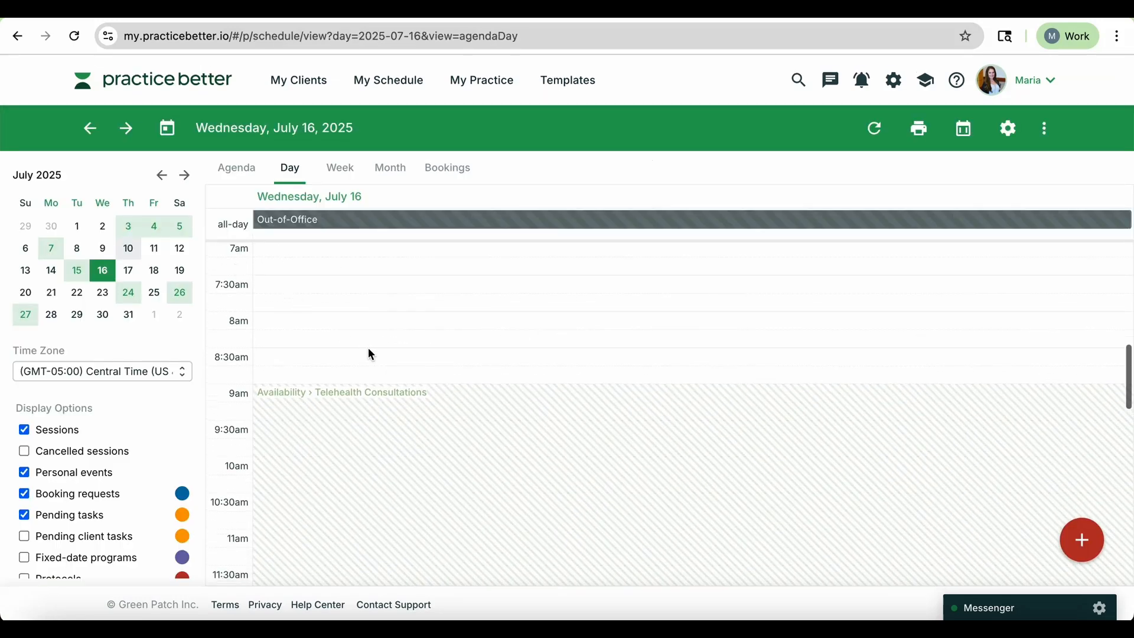
pyautogui.scroll(-3, 371, 354)
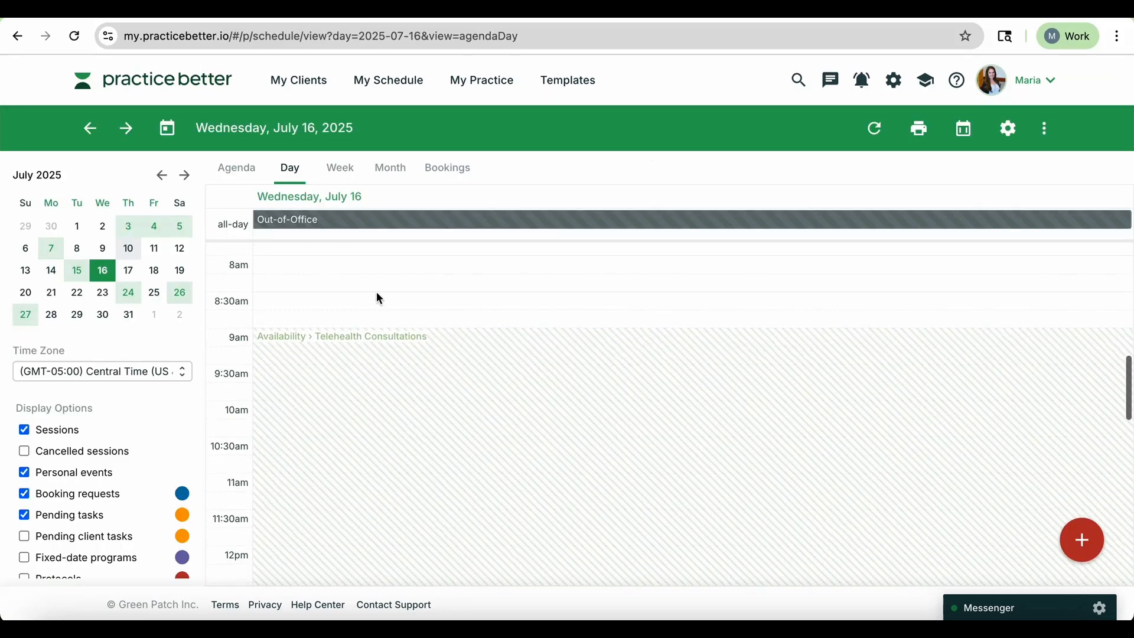
pyautogui.click(77, 271)
pyautogui.click(102, 271)
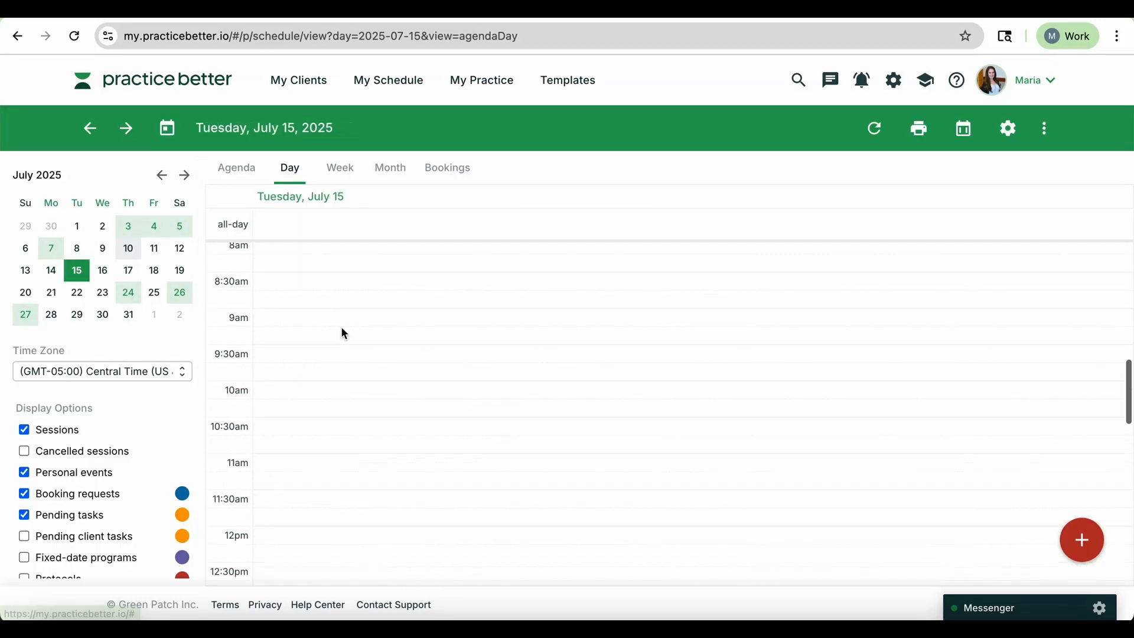
pyautogui.click(128, 271)
pyautogui.scroll(3, 490, 300)
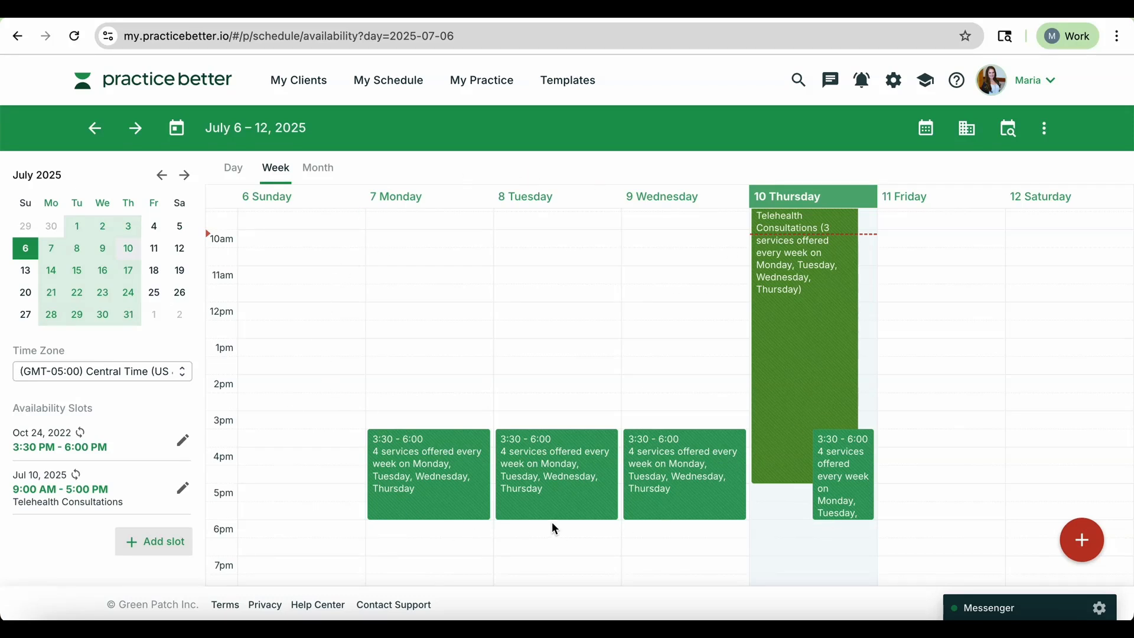
# Start a new personal event named Dermatology appt dated 07/14/2025.
pyautogui.click(932, 137)
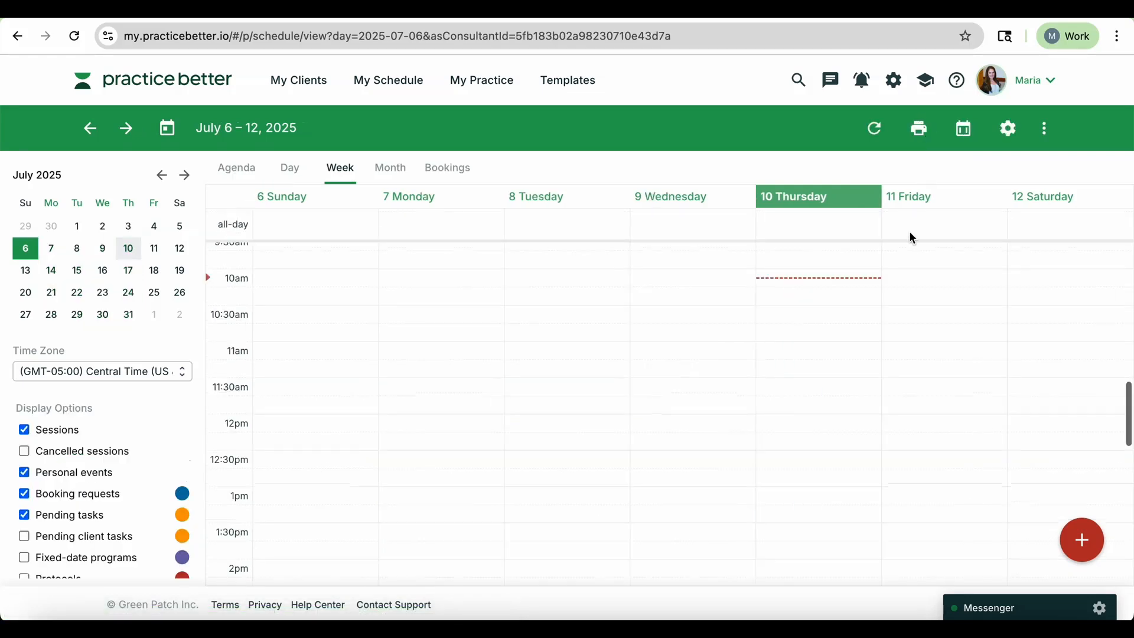
pyautogui.scroll(1, 887, 296)
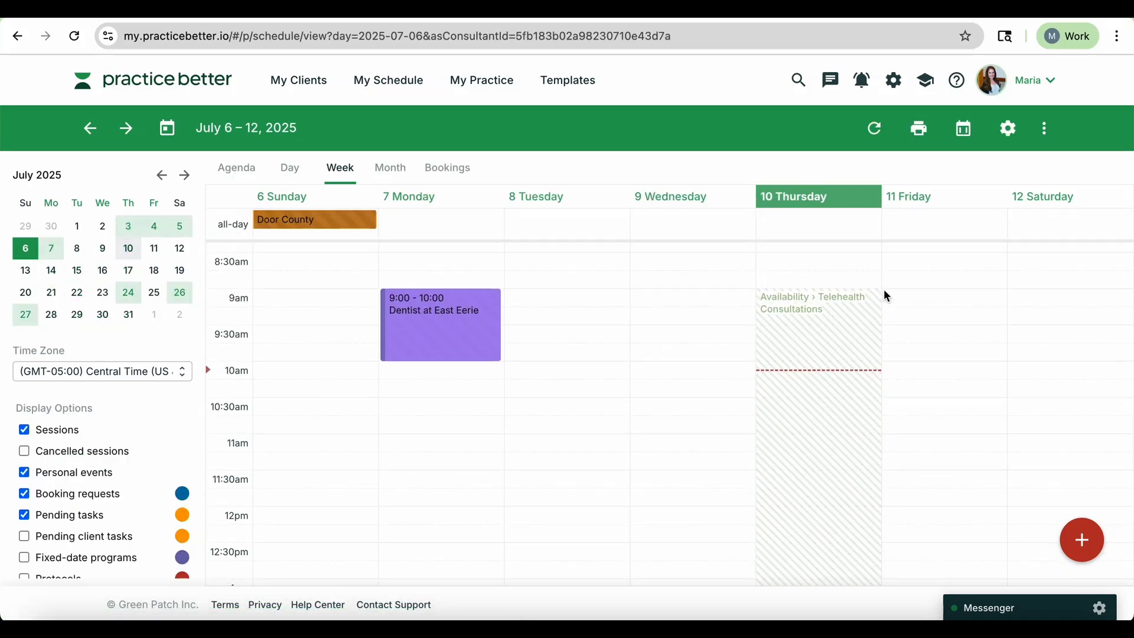
pyautogui.click(1085, 541)
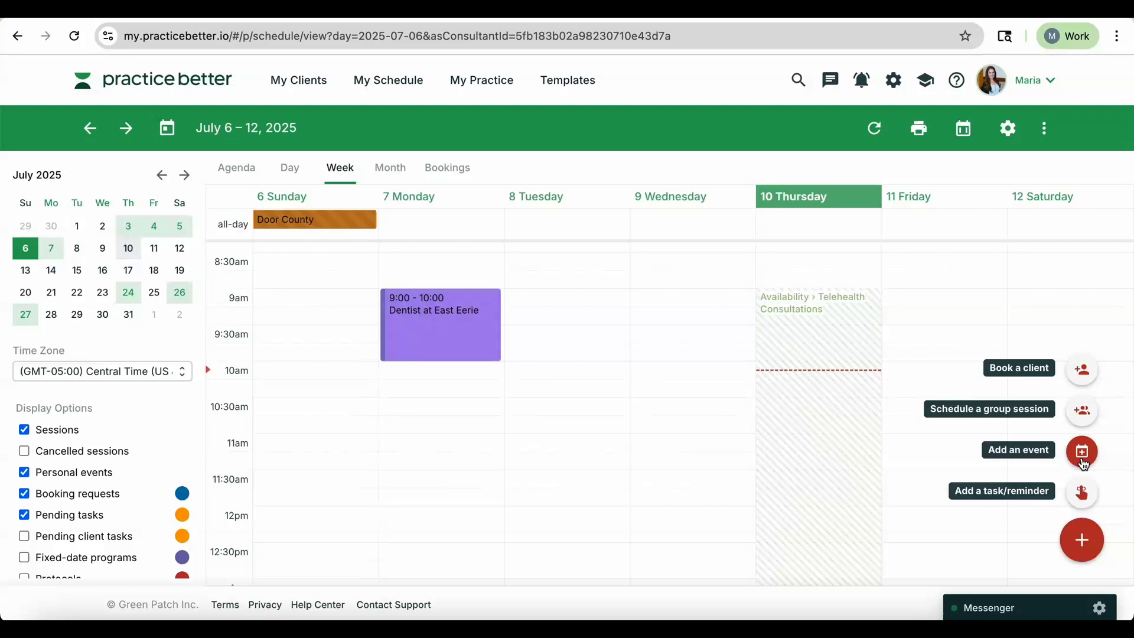
pyautogui.click(1084, 462)
pyautogui.write('Dermat')
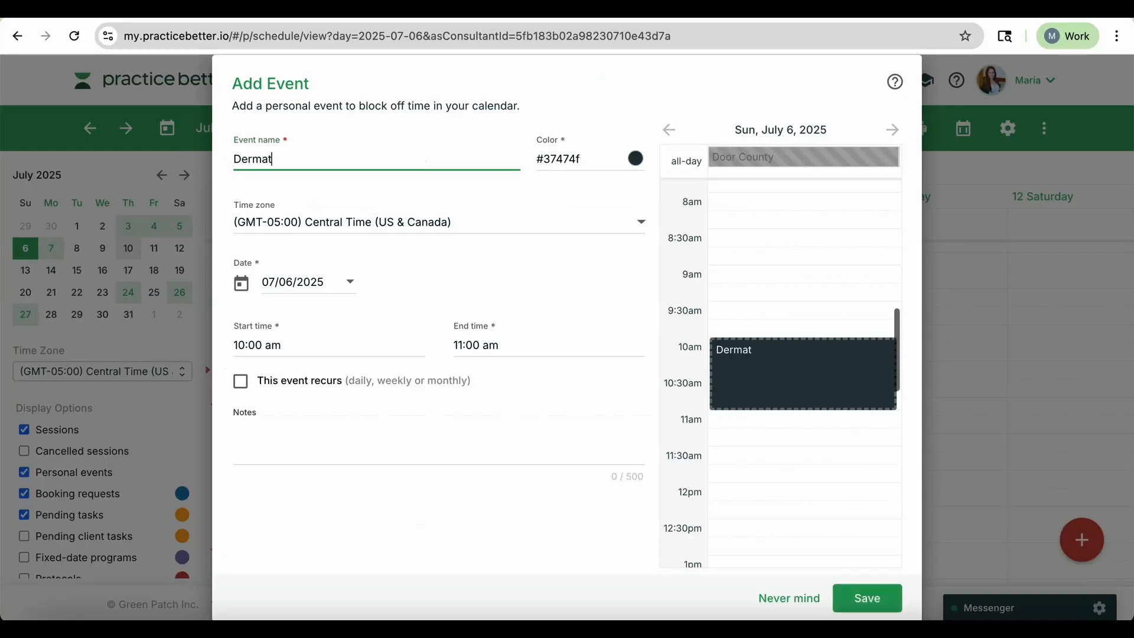
pyautogui.write('ology appt')
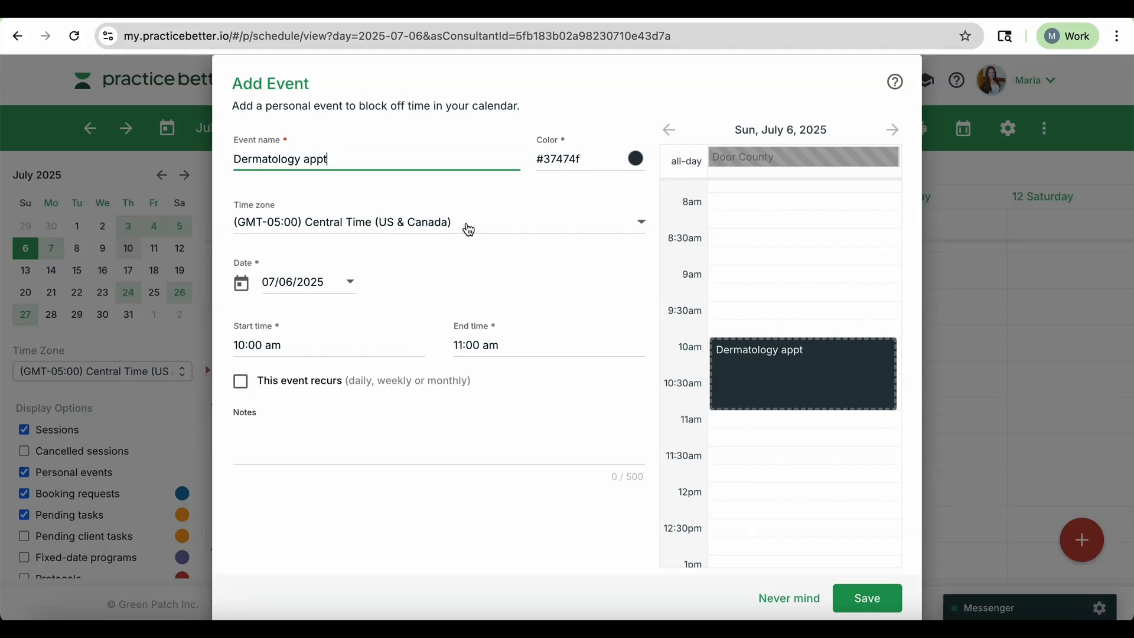
pyautogui.click(346, 284)
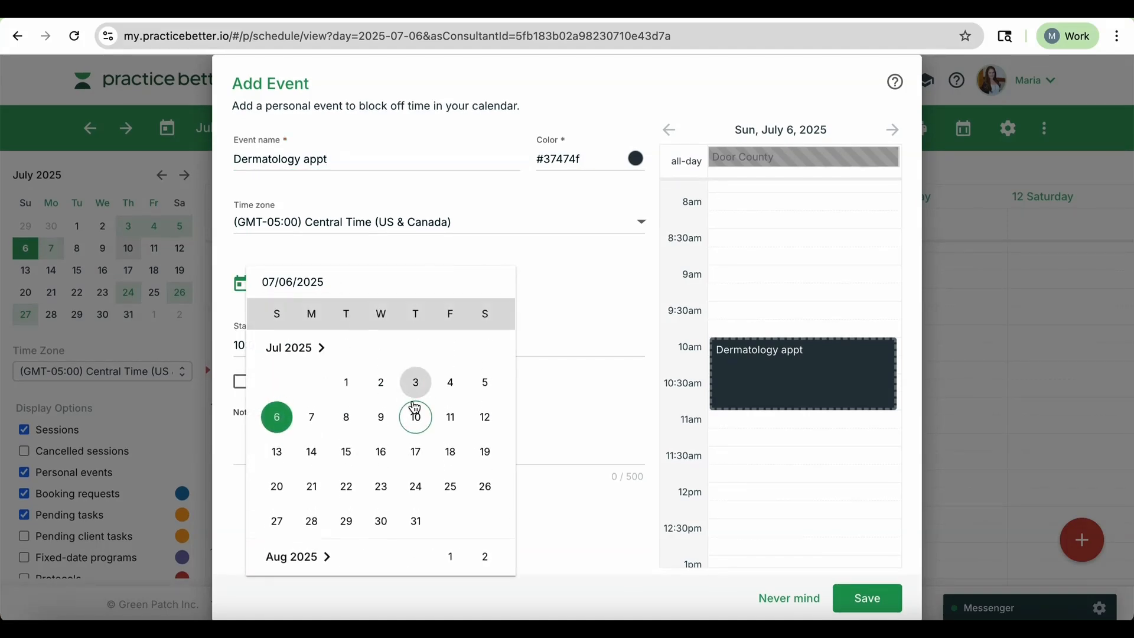
pyautogui.click(313, 454)
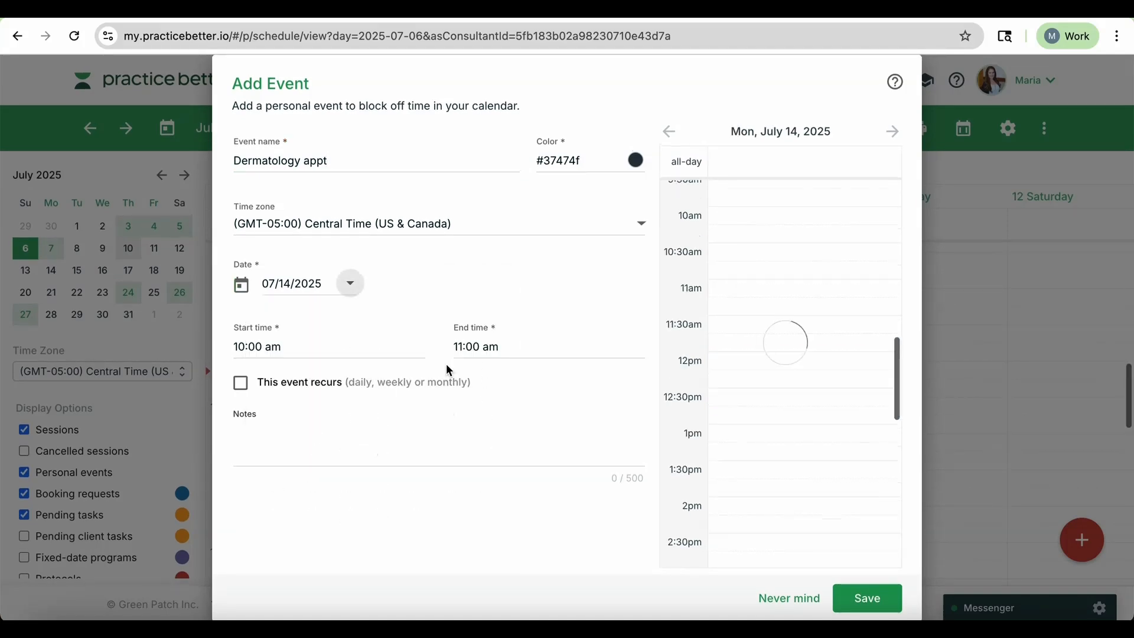
# Set the Dermatology appt to run from 9:00 am to 11:00 am and save the event.
pyautogui.click(243, 347)
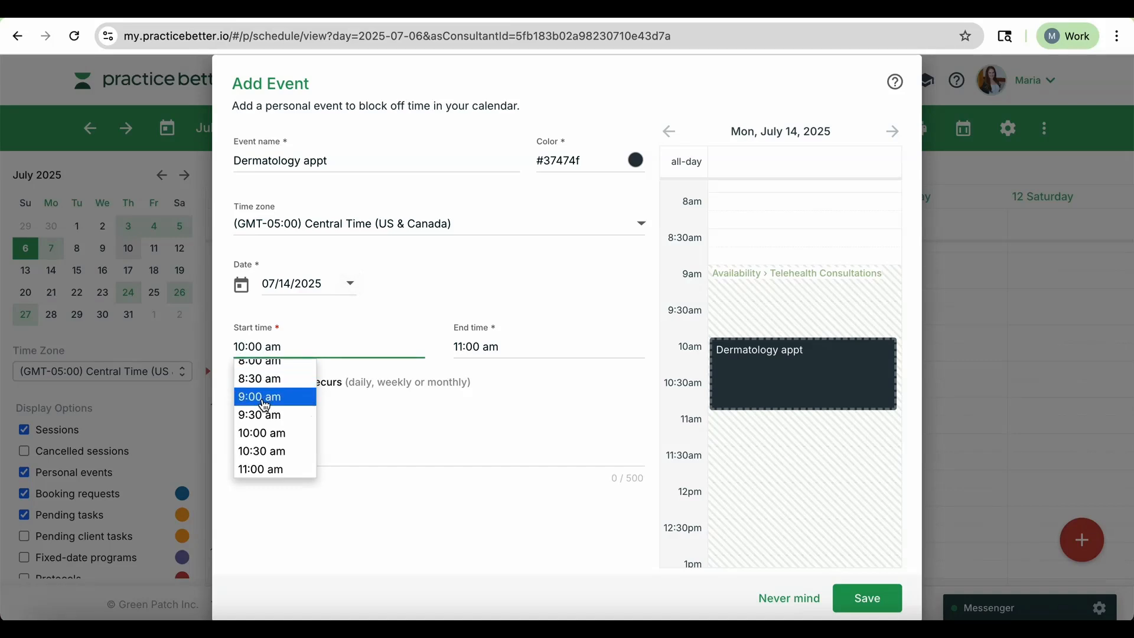
pyautogui.click(265, 406)
pyautogui.click(483, 347)
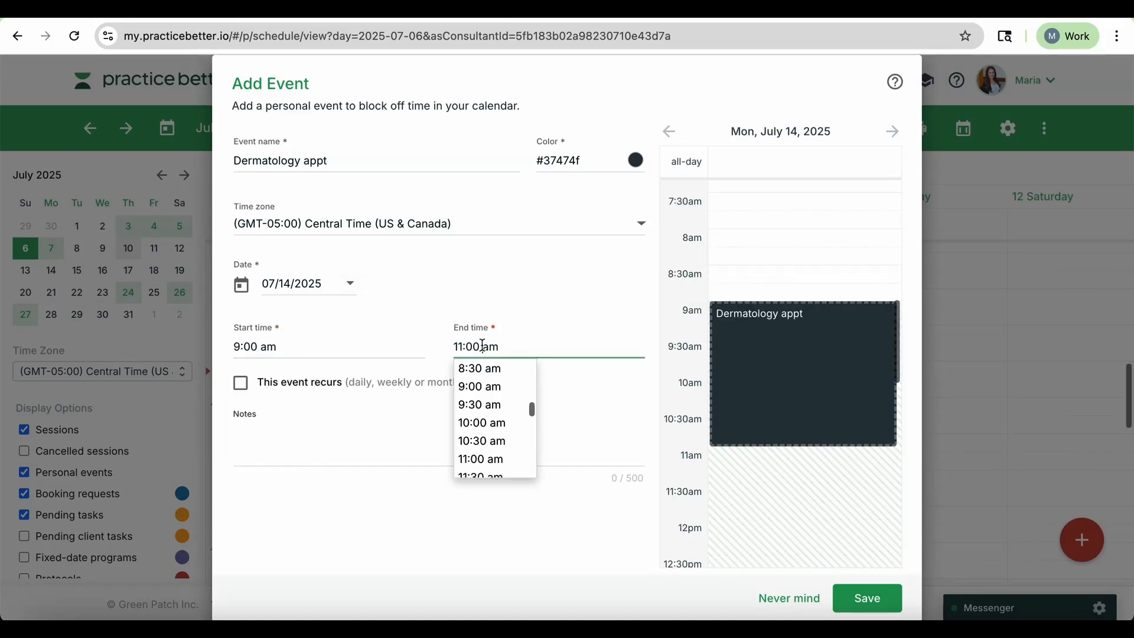
pyautogui.click(559, 324)
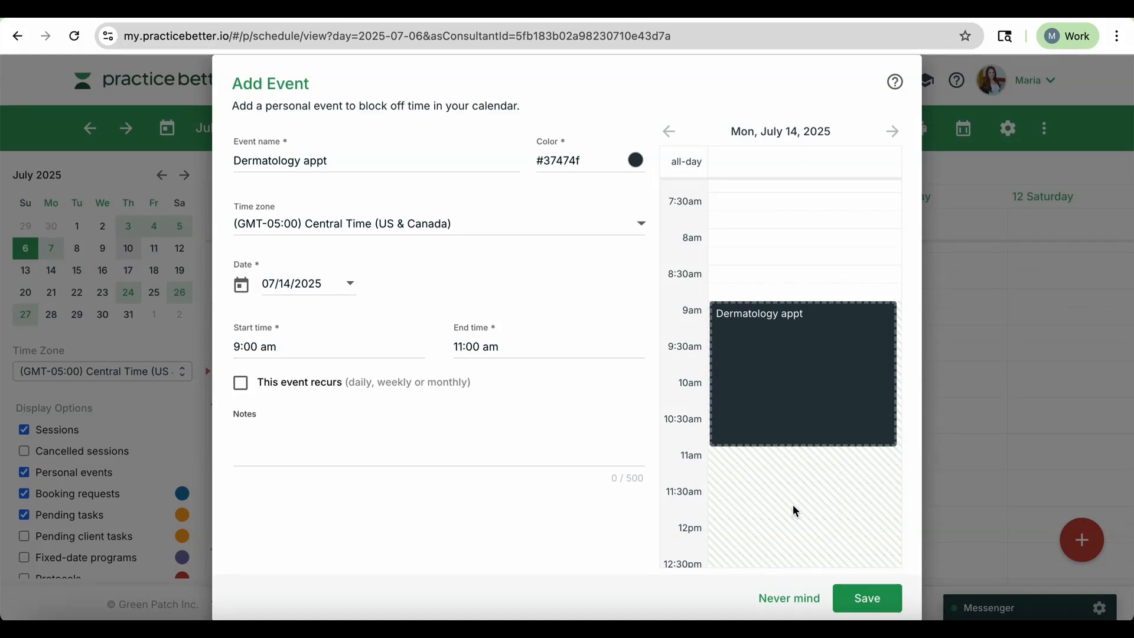
pyautogui.click(869, 600)
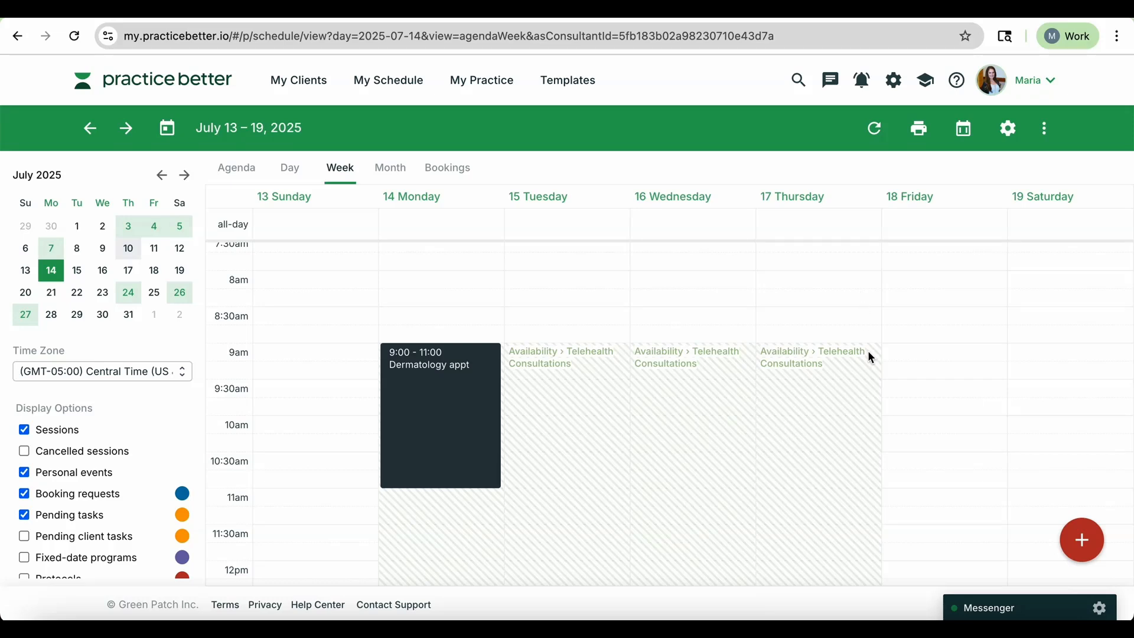
# Open the Google Calendar integration settings under 3rd Party Integration in the practice settings.
pyautogui.scroll(-1, 868, 350)
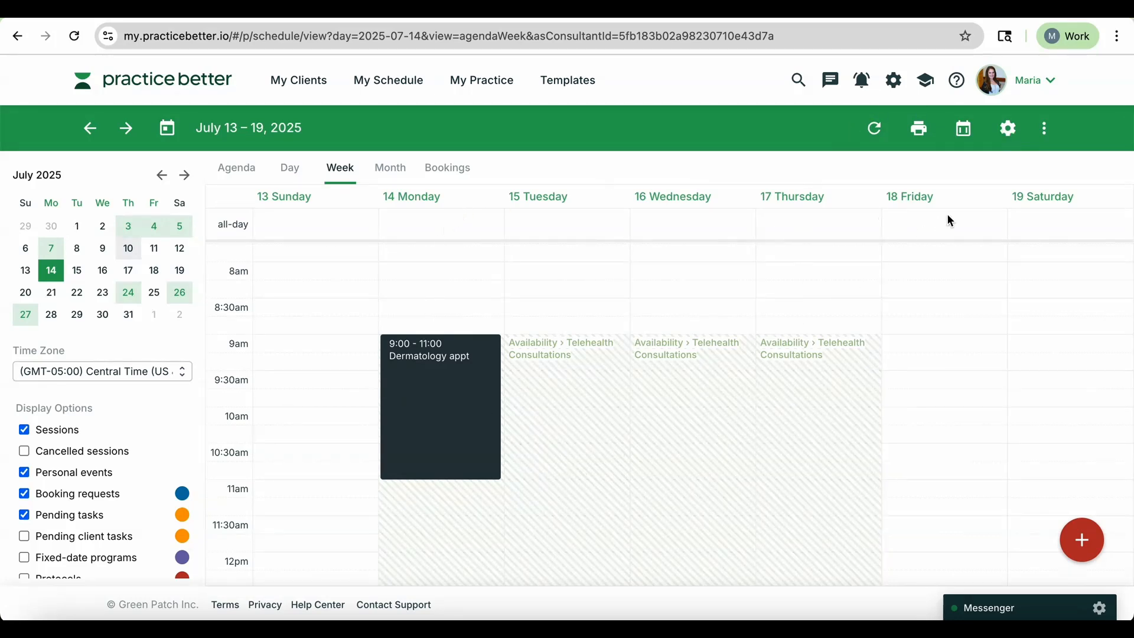
pyautogui.click(1009, 138)
pyautogui.scroll(-1, 370, 446)
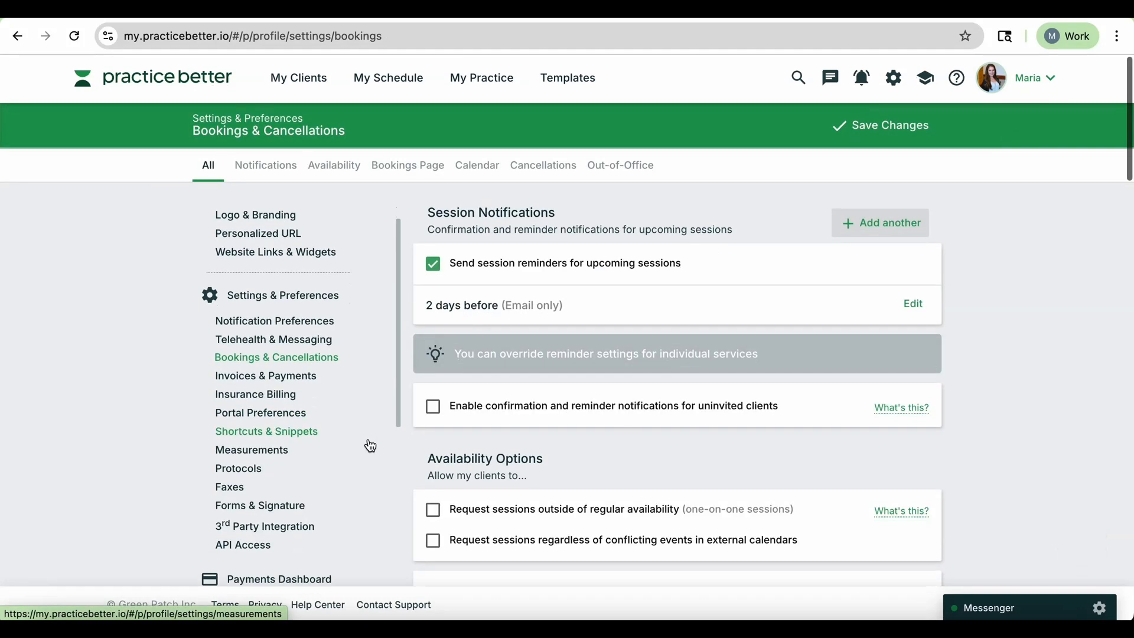
pyautogui.scroll(-2, 371, 446)
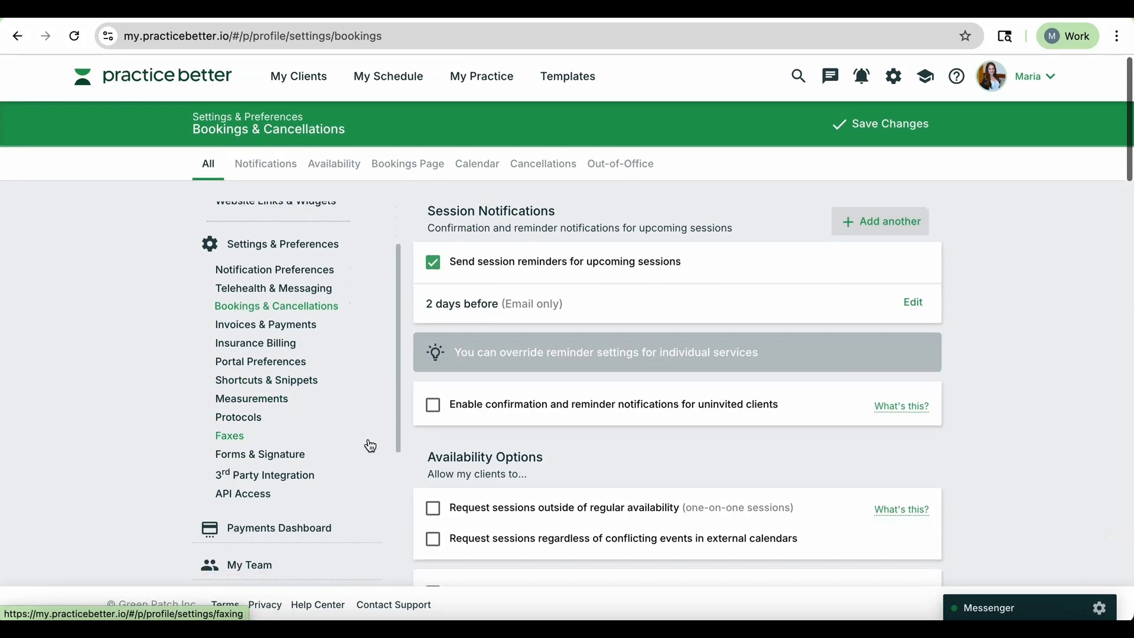
pyautogui.click(287, 482)
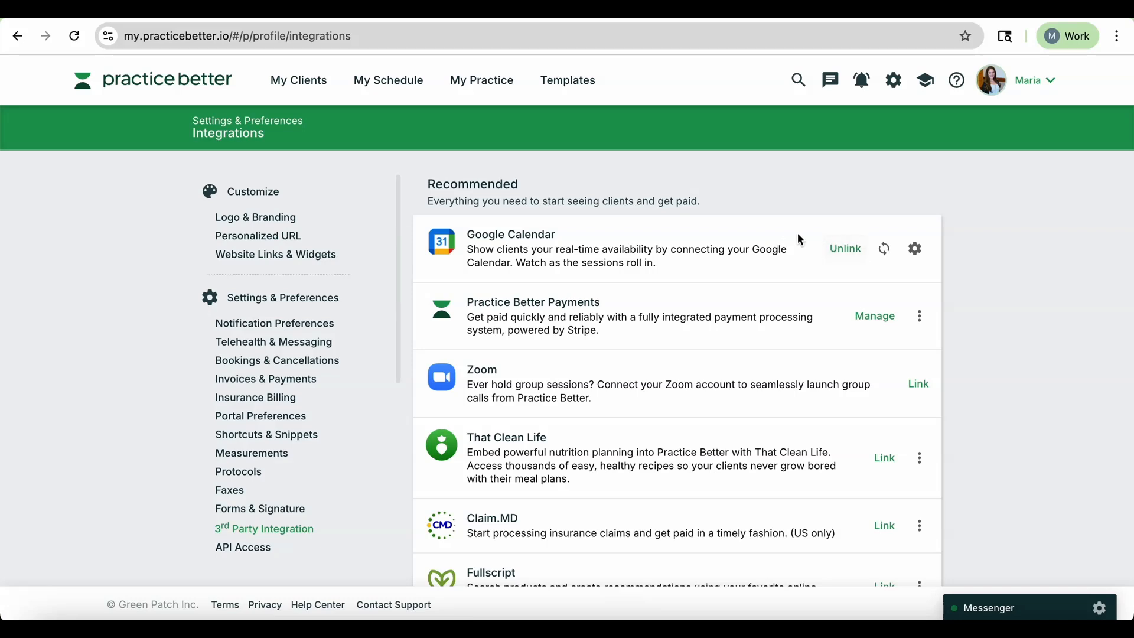
pyautogui.click(915, 249)
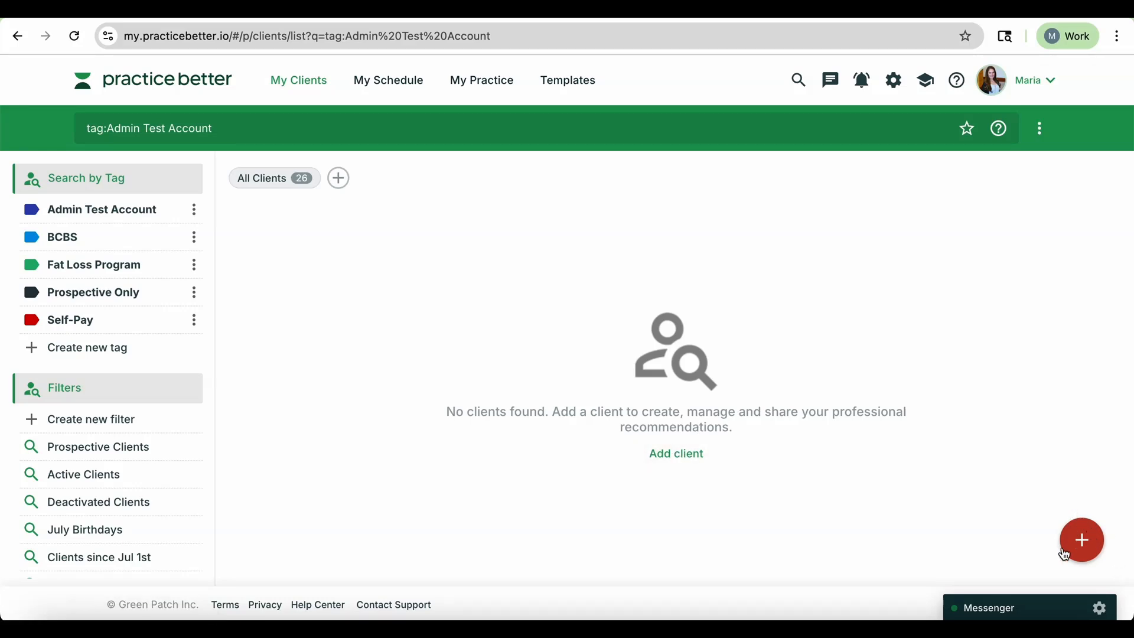
# Start adding a new client and enter the client's legal first name and last name.
pyautogui.click(1085, 542)
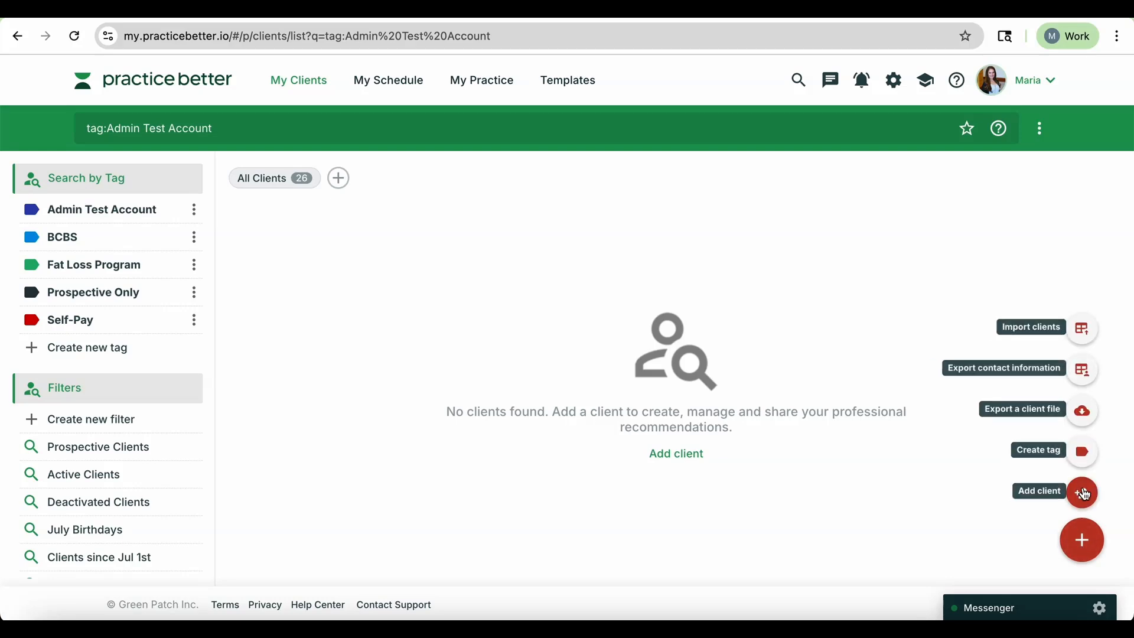
pyautogui.click(1086, 492)
pyautogui.scroll(-2, 447, 236)
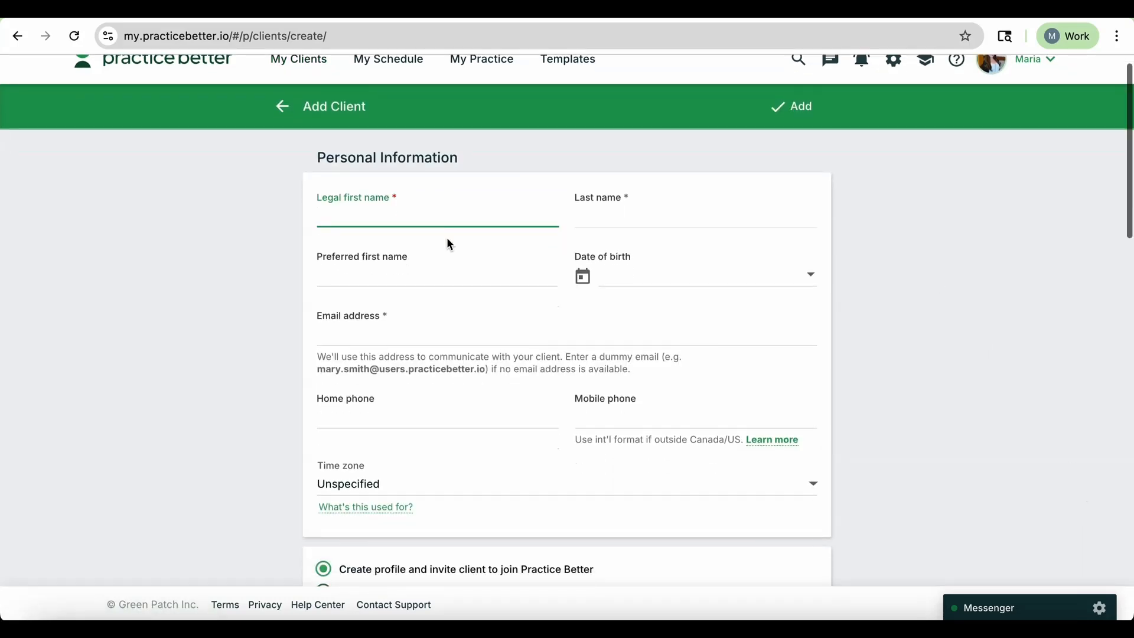
pyautogui.scroll(3, 446, 237)
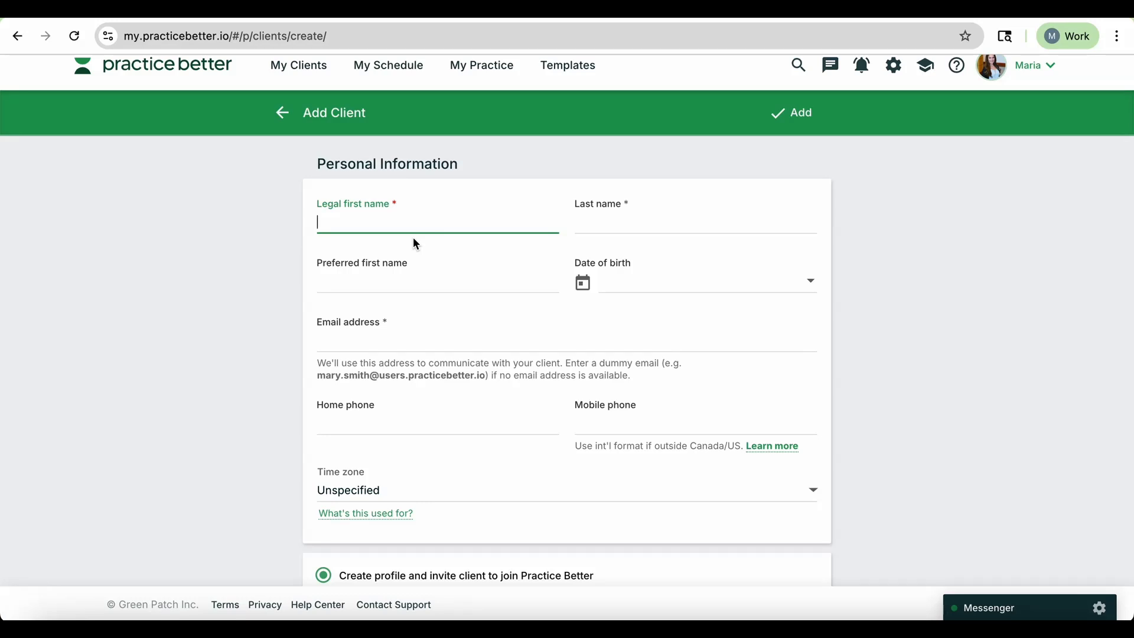
pyautogui.press('Tab')
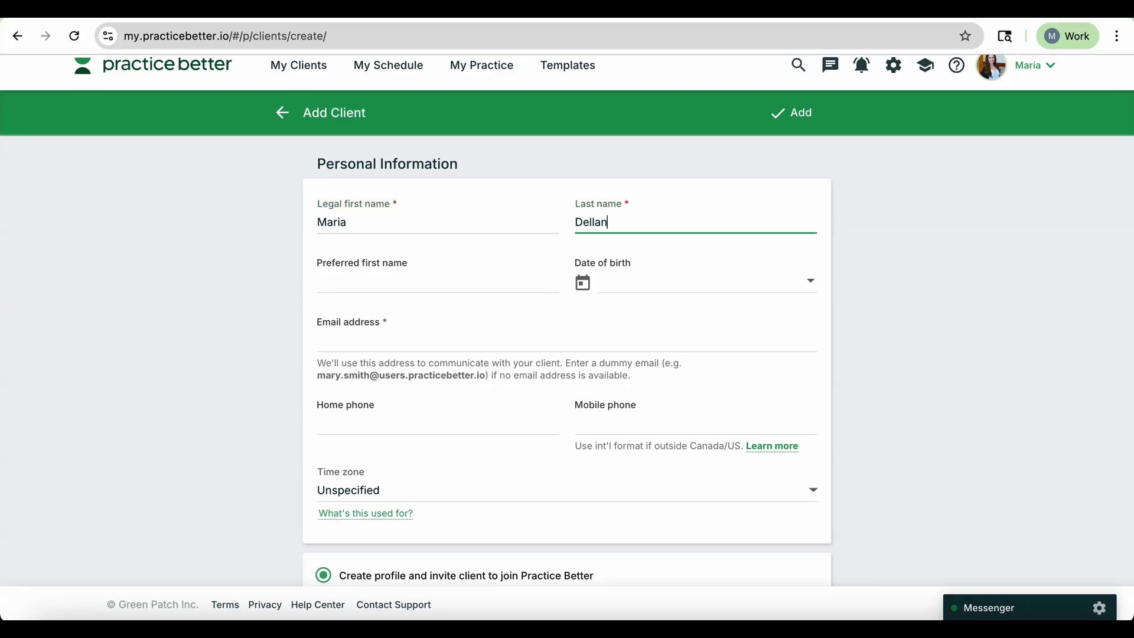
# Review the new client's contact fields, invitation options and journal access settings.
pyautogui.click(362, 281)
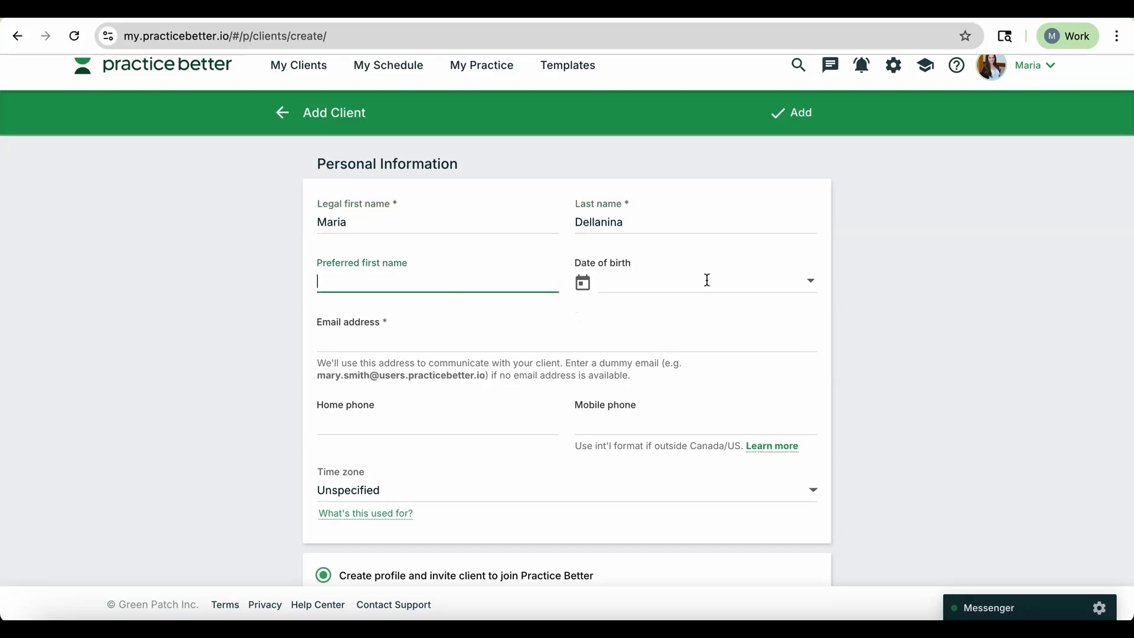
pyautogui.scroll(-1, 388, 303)
pyautogui.click(387, 303)
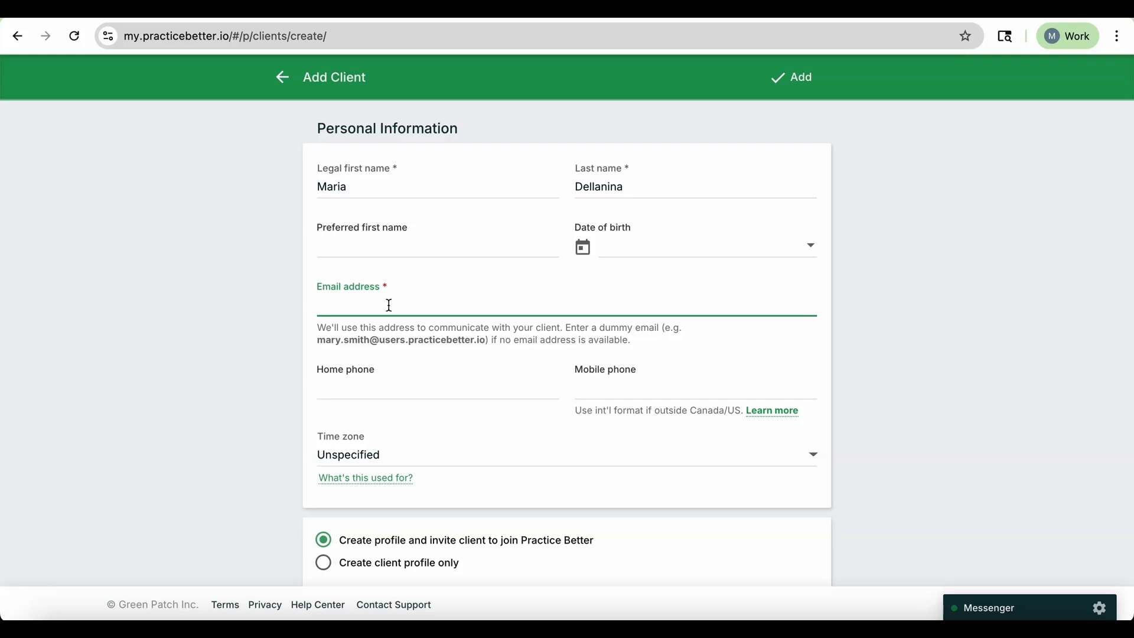
pyautogui.scroll(-1, 387, 308)
pyautogui.scroll(-3, 387, 308)
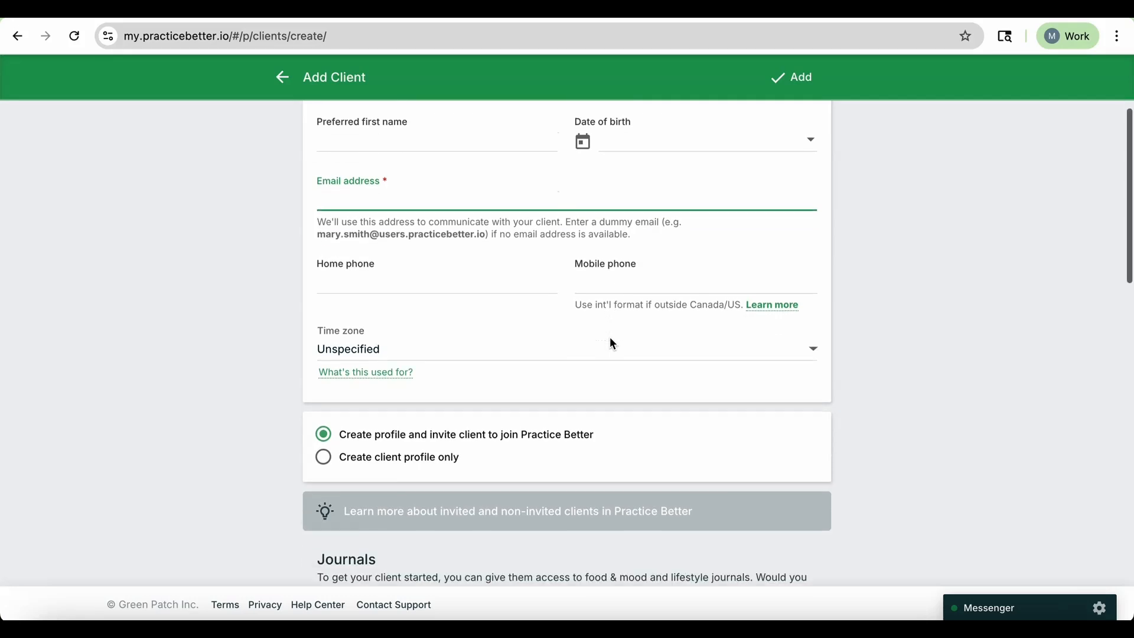
pyautogui.scroll(-3, 611, 287)
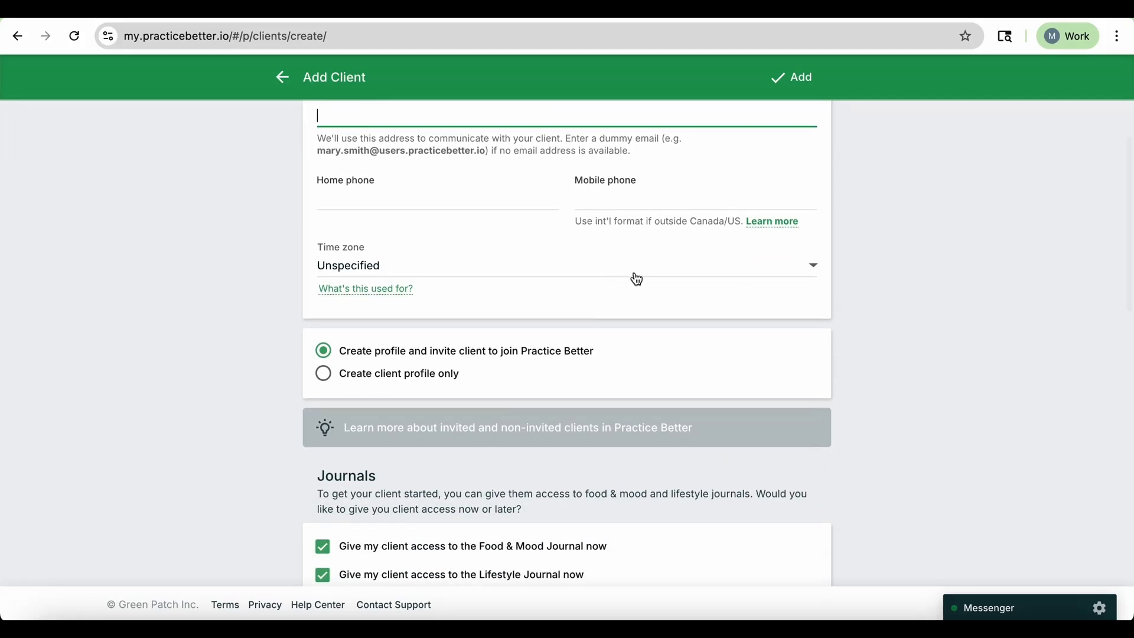
pyautogui.scroll(-4, 632, 274)
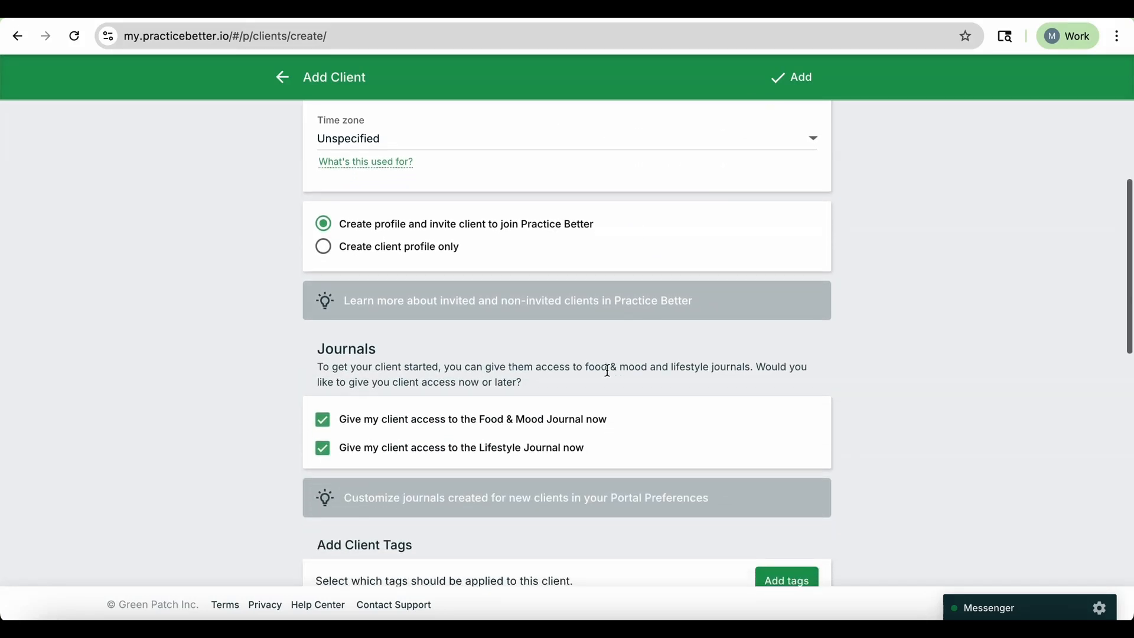
pyautogui.scroll(-4, 608, 370)
pyautogui.scroll(2, 608, 370)
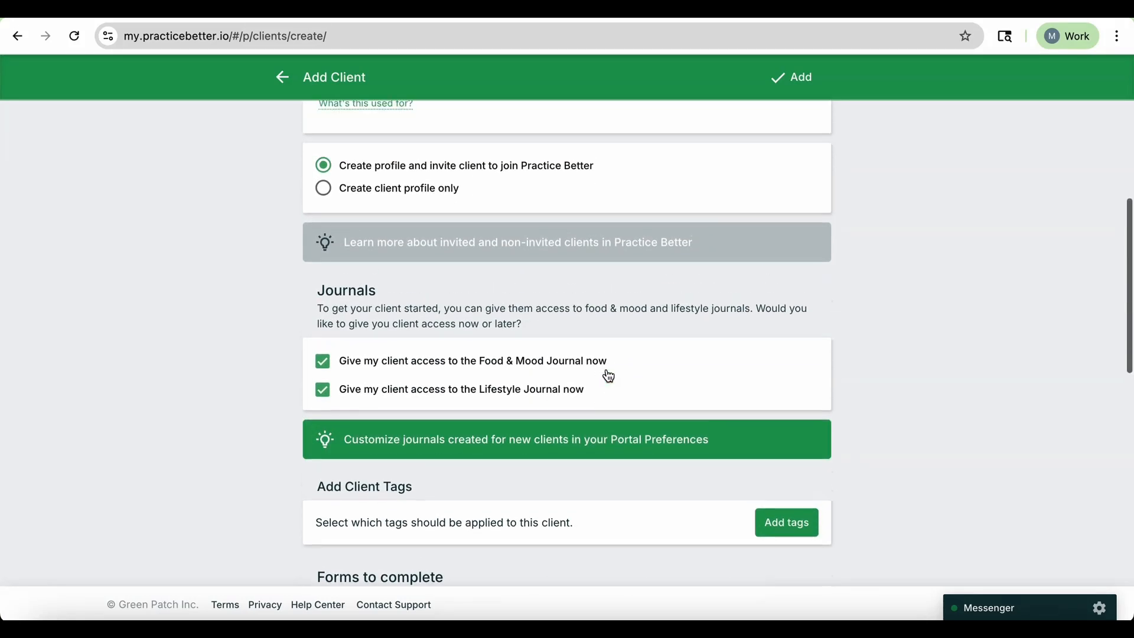
pyautogui.scroll(1, 608, 260)
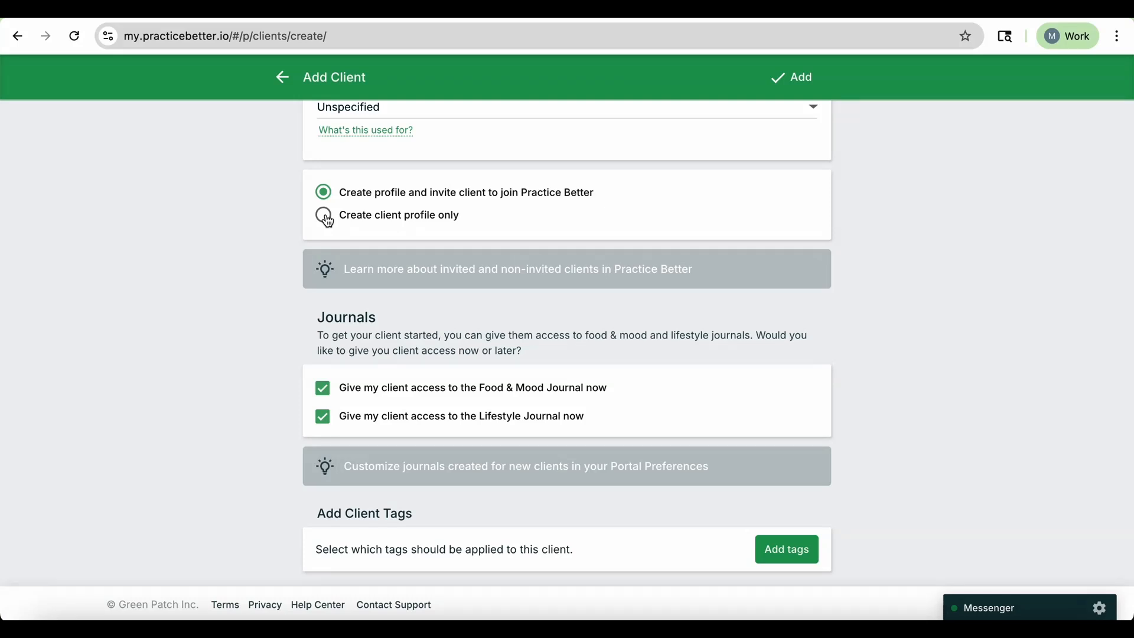
# Turn off the client's access to the Lifestyle Journal, keeping Food & Mood Journal access.
pyautogui.scroll(-4, 329, 221)
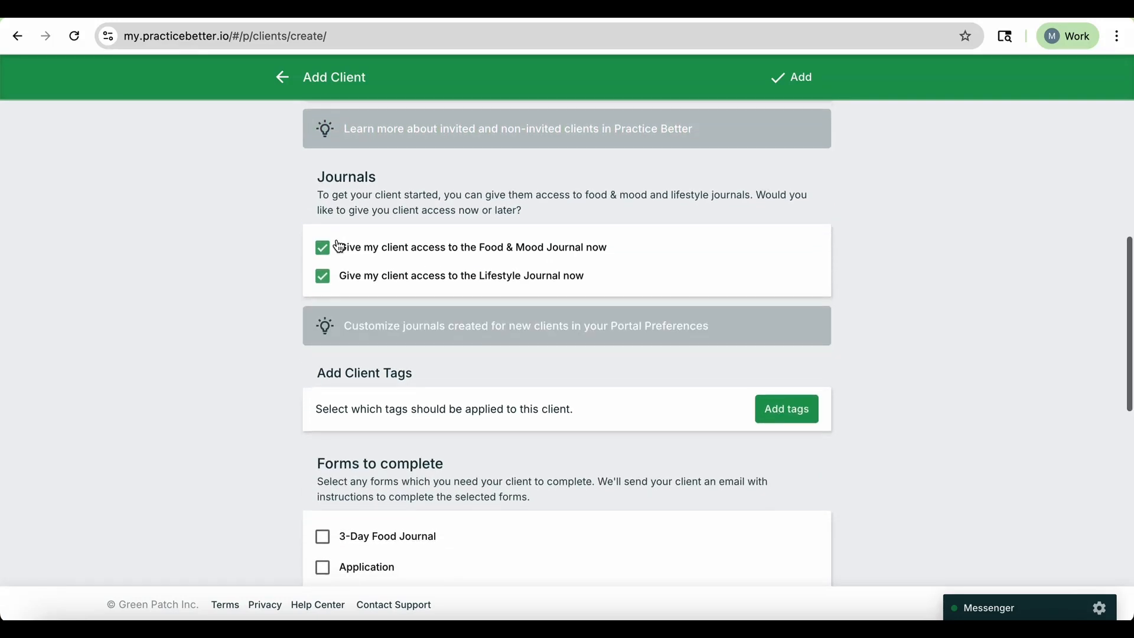
pyautogui.scroll(-1, 345, 232)
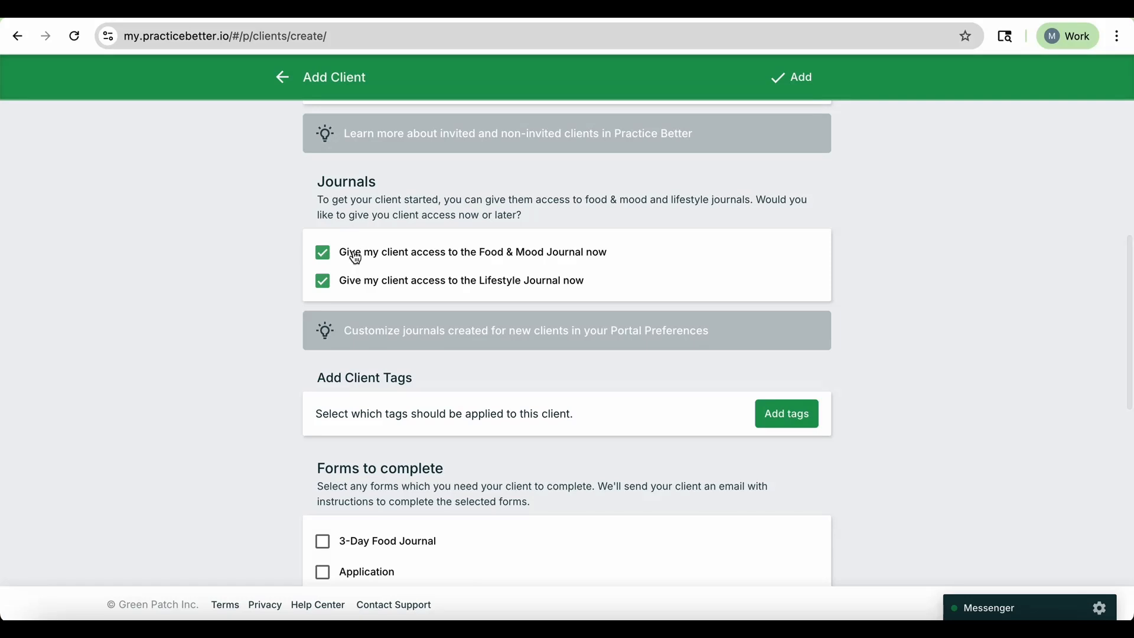
pyautogui.scroll(1, 353, 243)
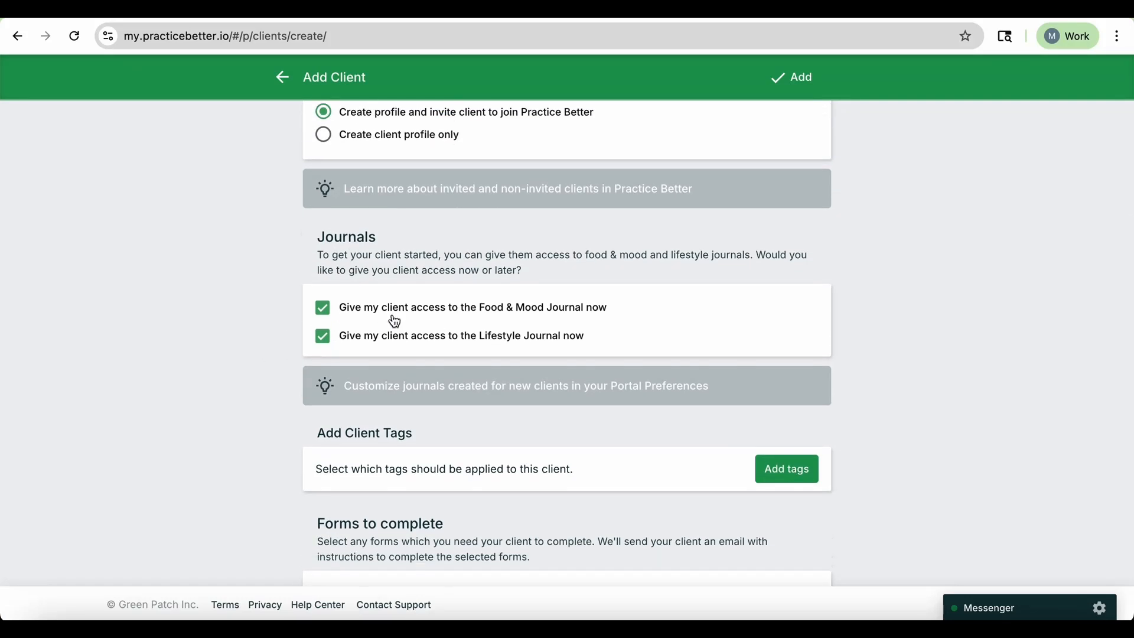
pyautogui.click(325, 342)
# Review the client tag option and the list of forms the client can be asked to complete.
pyautogui.scroll(-1, 564, 391)
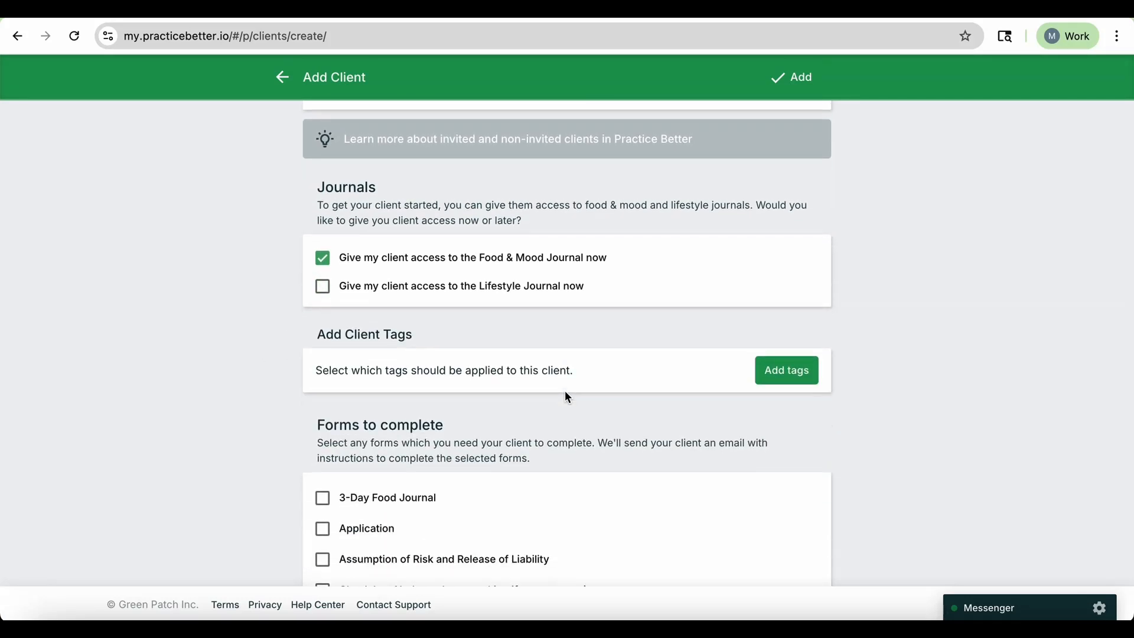
pyautogui.scroll(-1, 565, 391)
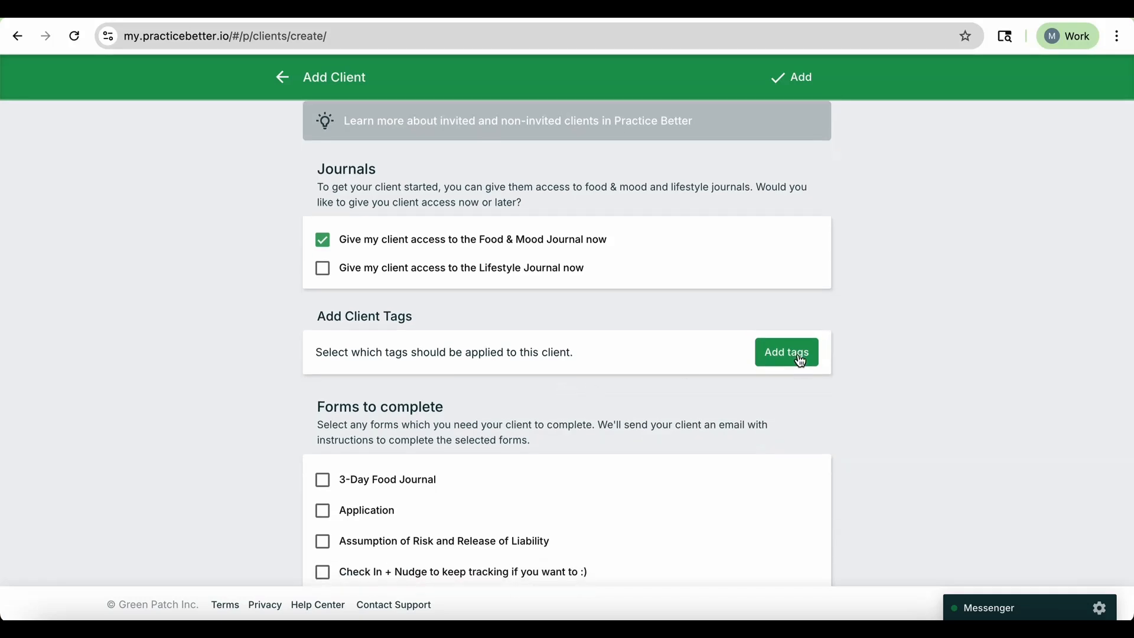
pyautogui.scroll(-1, 801, 361)
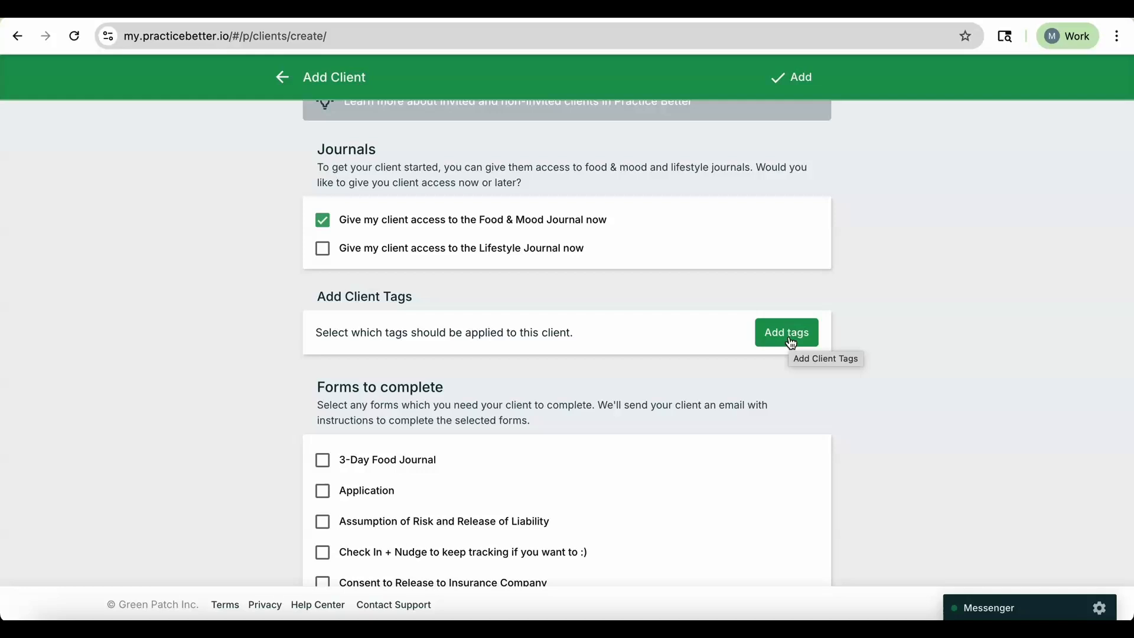
pyautogui.scroll(-4, 792, 344)
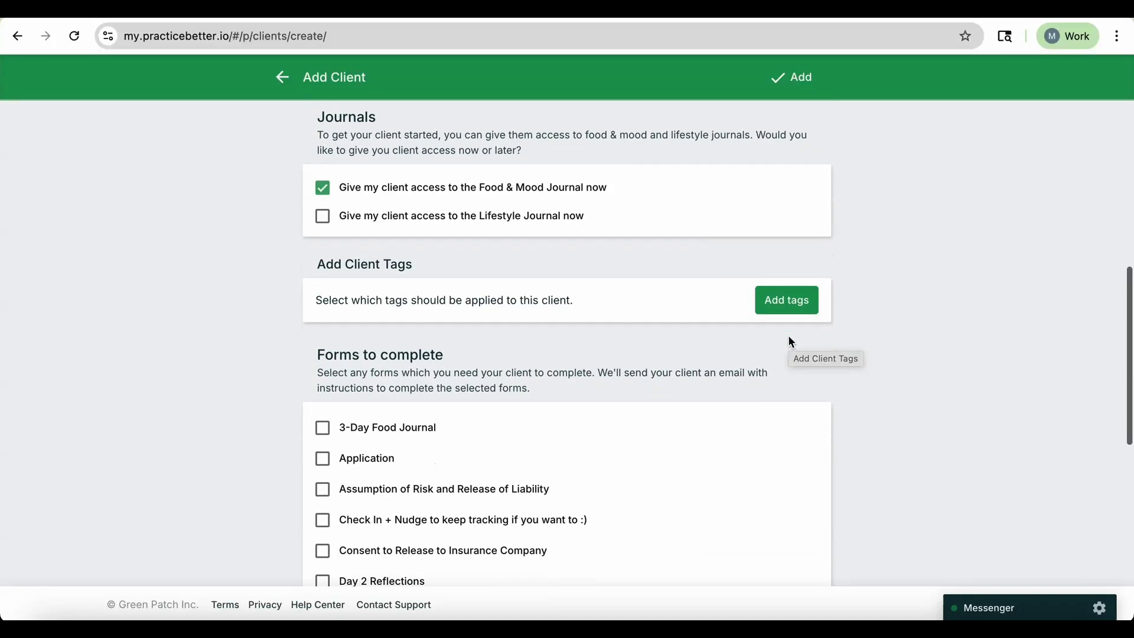
pyautogui.scroll(1, 792, 343)
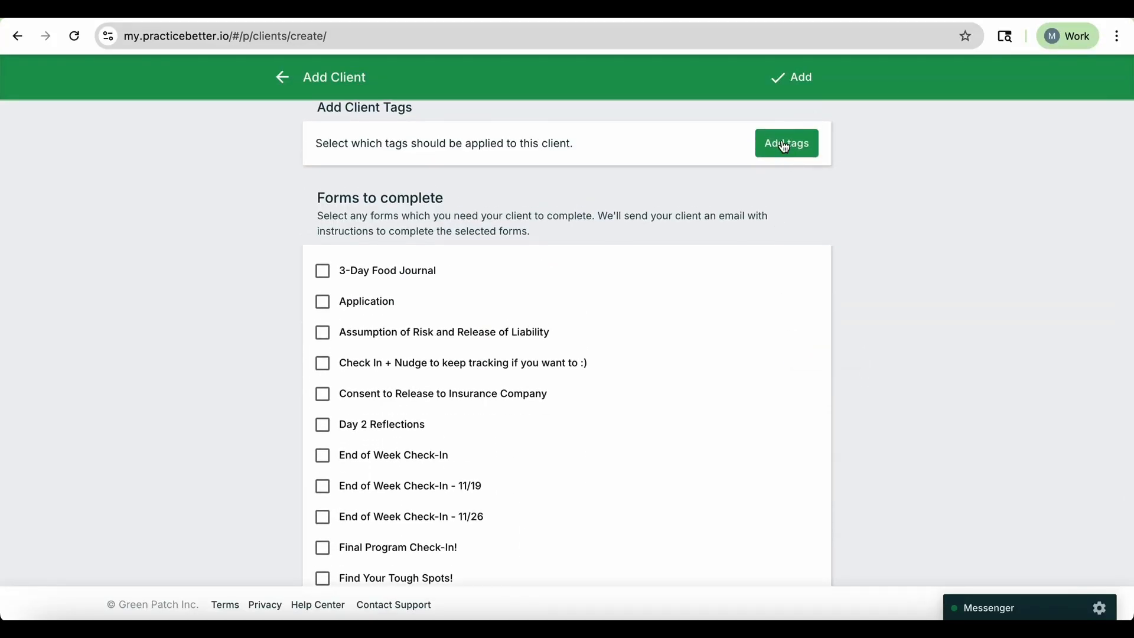
pyautogui.scroll(-1, 769, 328)
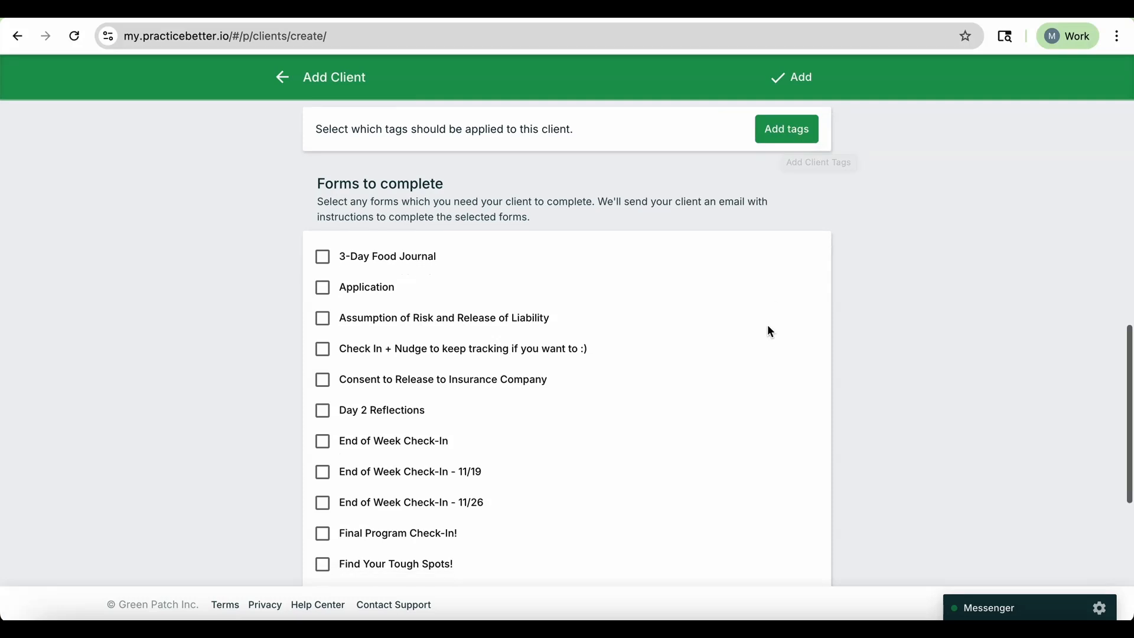
pyautogui.scroll(1, 768, 326)
pyautogui.scroll(-1, 767, 326)
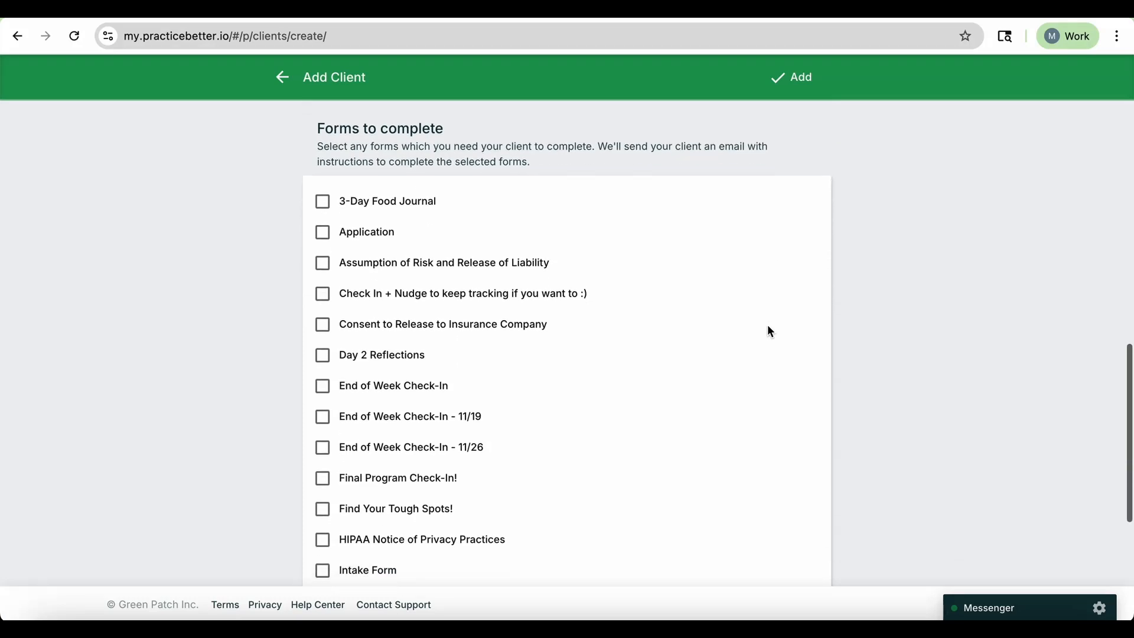
pyautogui.scroll(-1, 768, 326)
pyautogui.scroll(-1, 768, 327)
pyautogui.scroll(1, 768, 326)
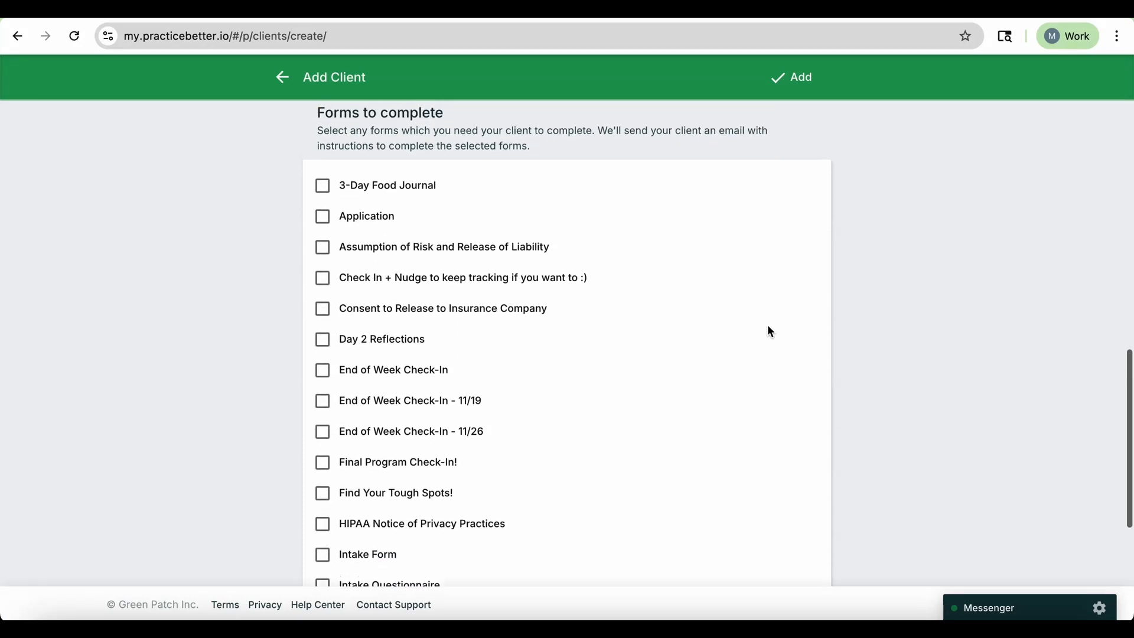
pyautogui.scroll(-1, 768, 326)
pyautogui.scroll(-1, 768, 328)
# Select the Assumption of Risk and Release of Liability, HIPAA Notice of Privacy Practices and Intake Form forms.
pyautogui.click(322, 207)
pyautogui.scroll(-1, 464, 350)
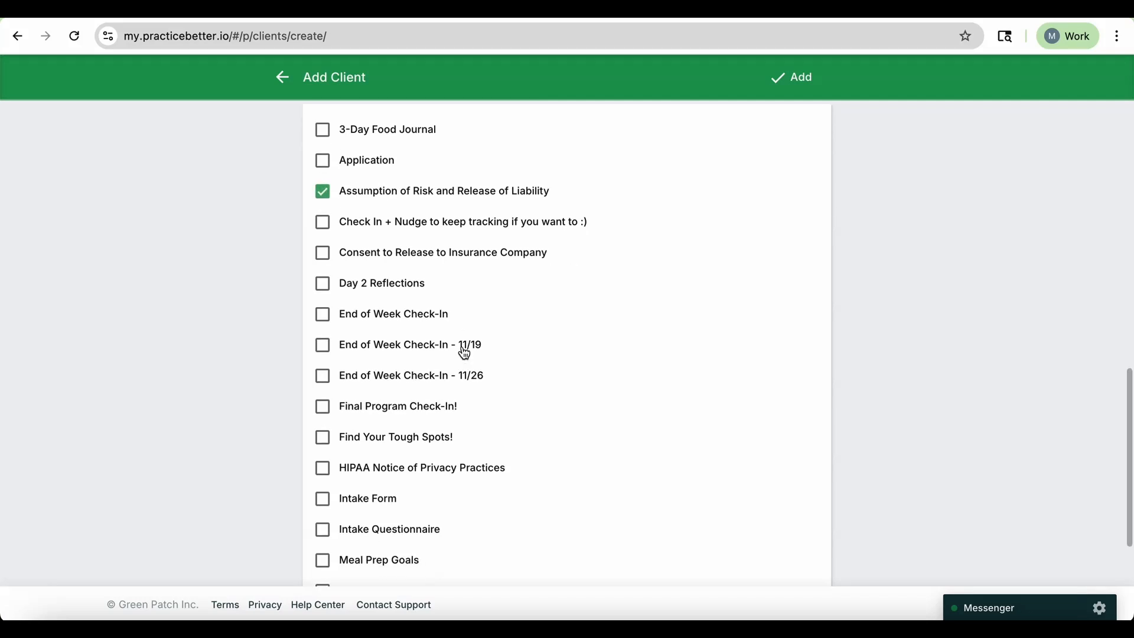
pyautogui.scroll(-1, 464, 349)
pyautogui.scroll(-3, 464, 353)
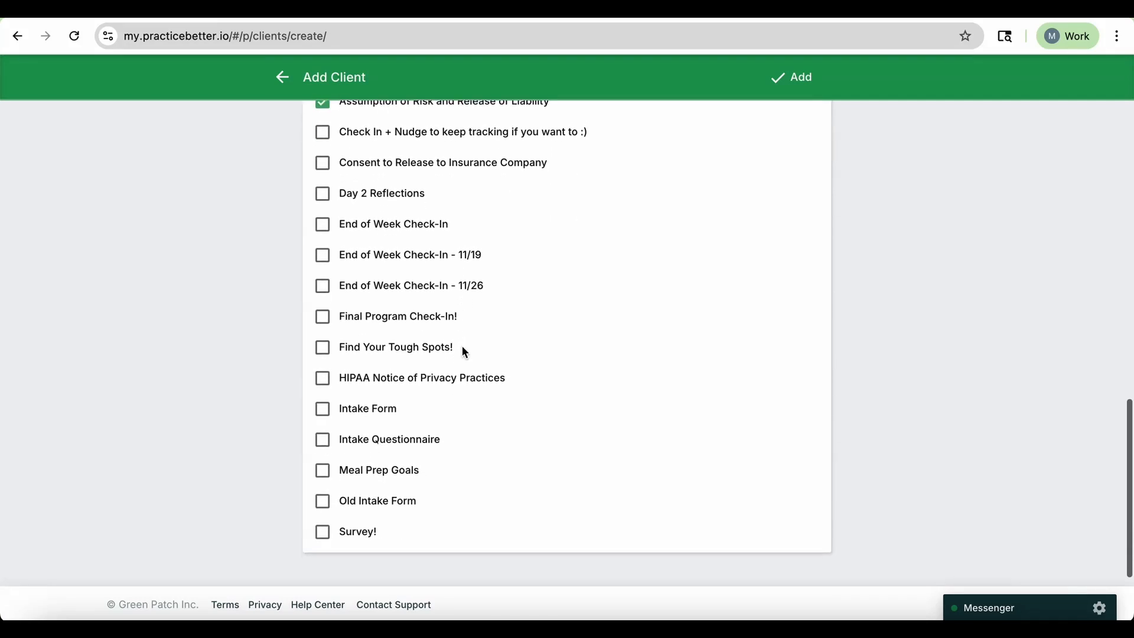
pyautogui.click(324, 359)
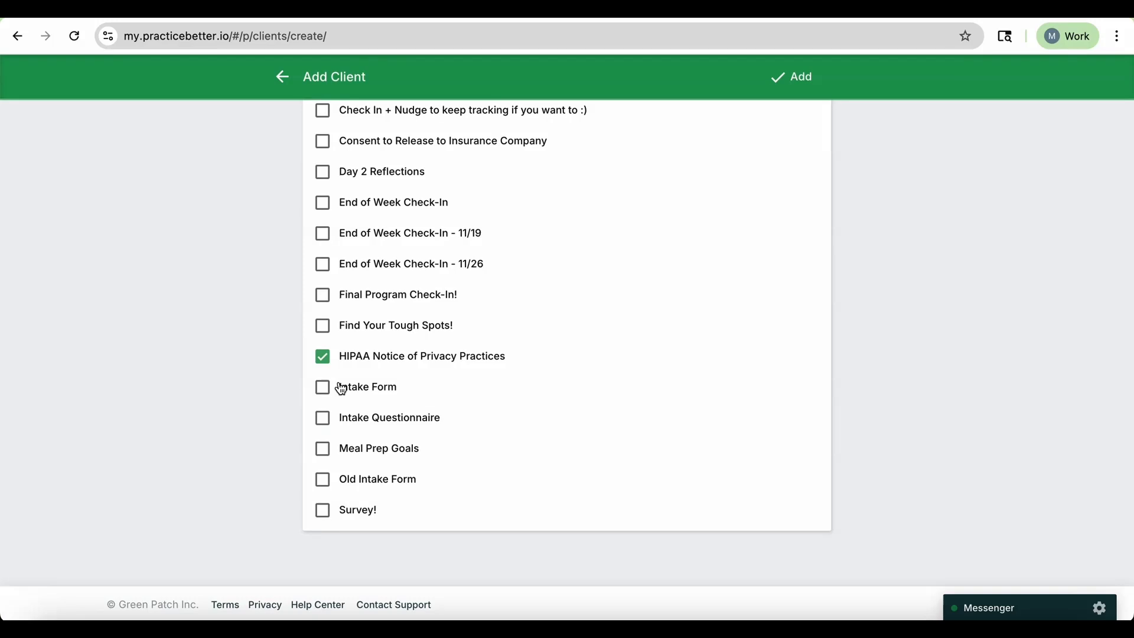
pyautogui.click(326, 395)
pyautogui.scroll(2, 344, 470)
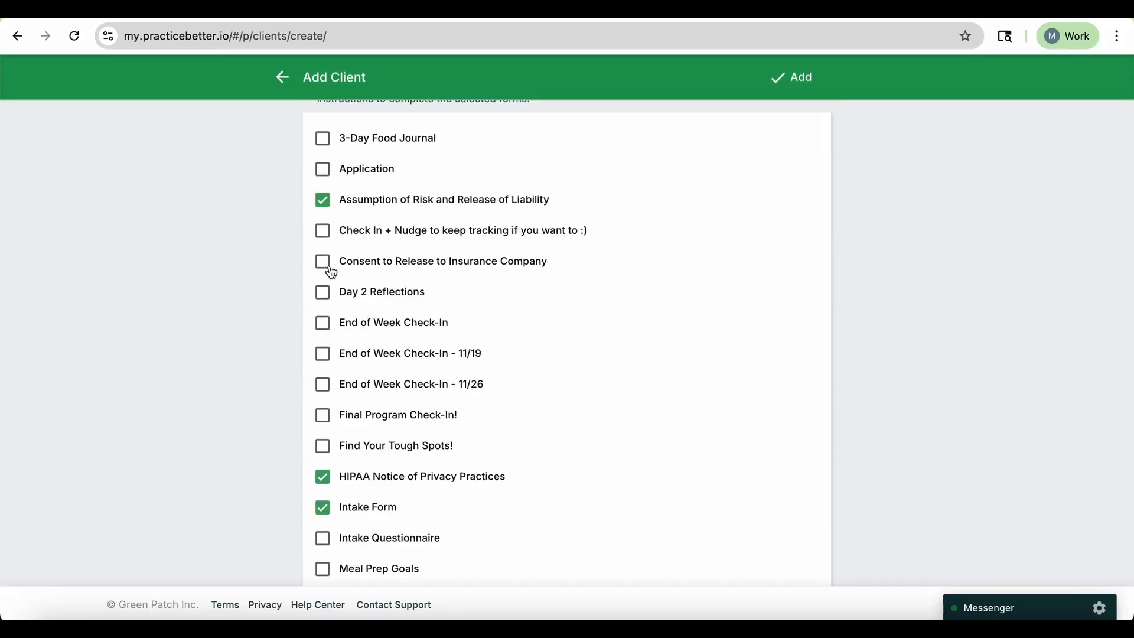
# Also select the Consent to Release to Insurance Company form and review the full list of forms to complete.
pyautogui.click(323, 262)
pyautogui.scroll(-1, 516, 423)
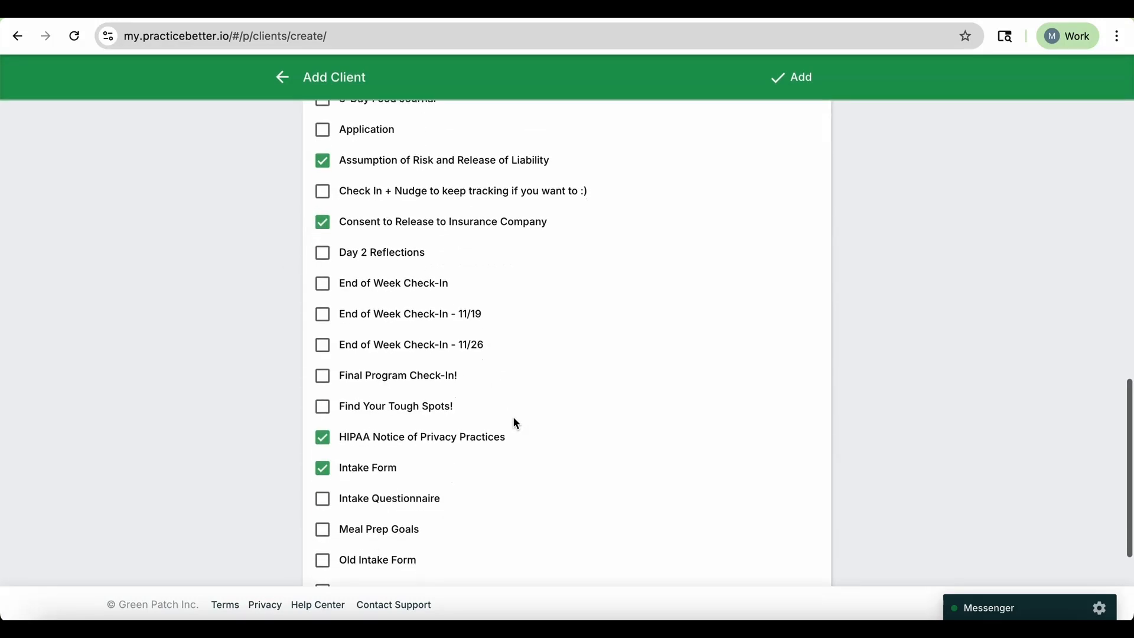
pyautogui.scroll(-3, 513, 423)
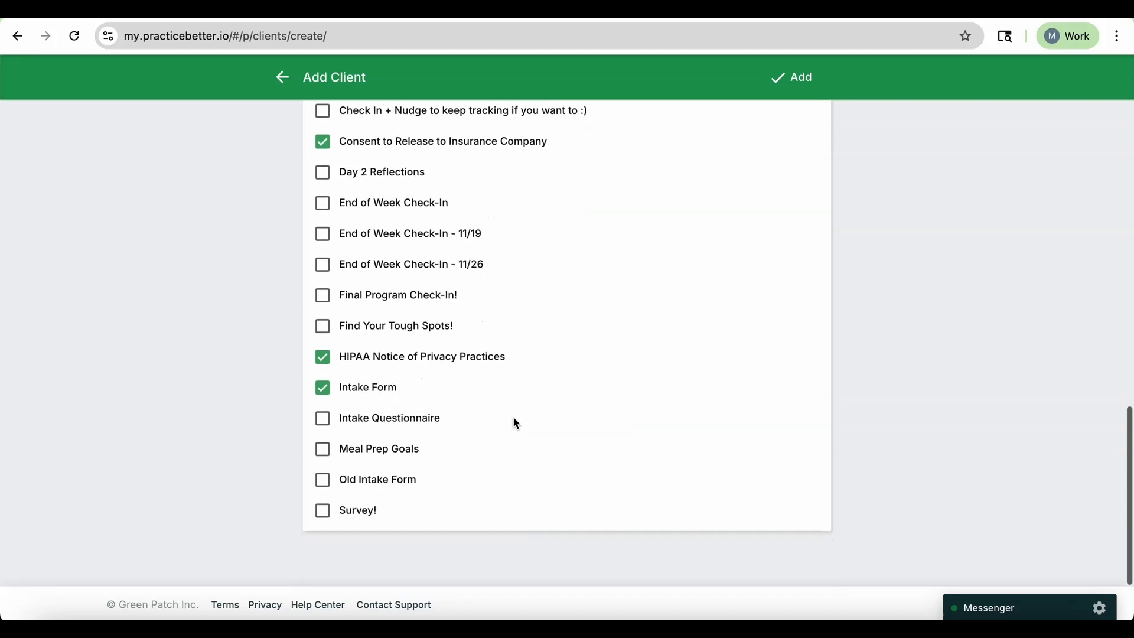
pyautogui.scroll(5, 513, 423)
pyautogui.scroll(-1, 471, 303)
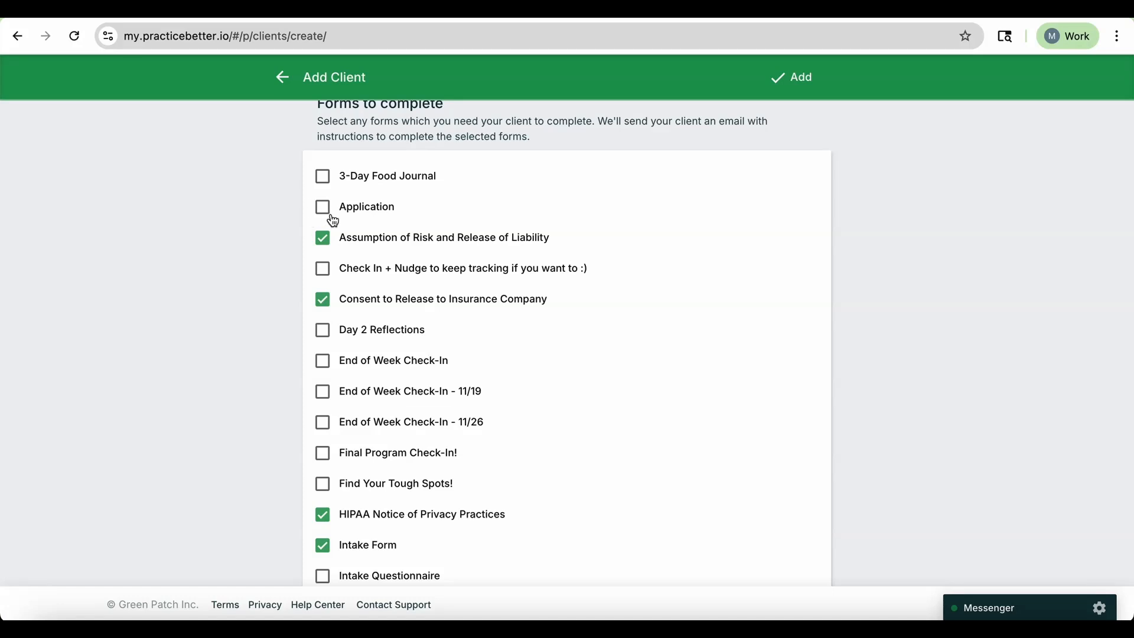
pyautogui.scroll(-1, 400, 355)
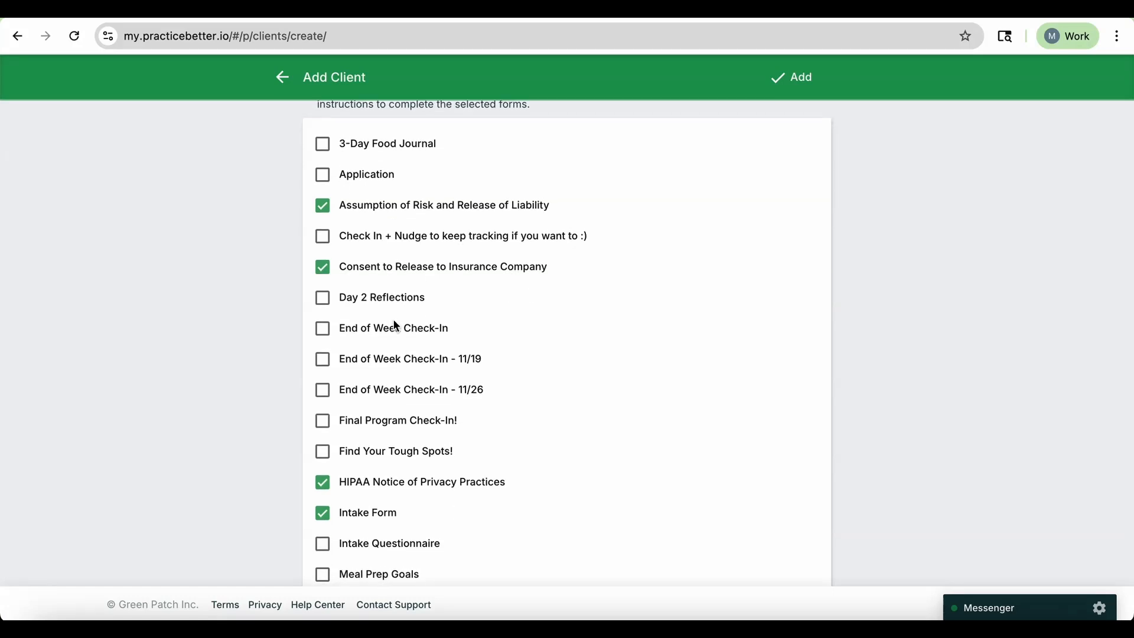
pyautogui.scroll(1, 411, 278)
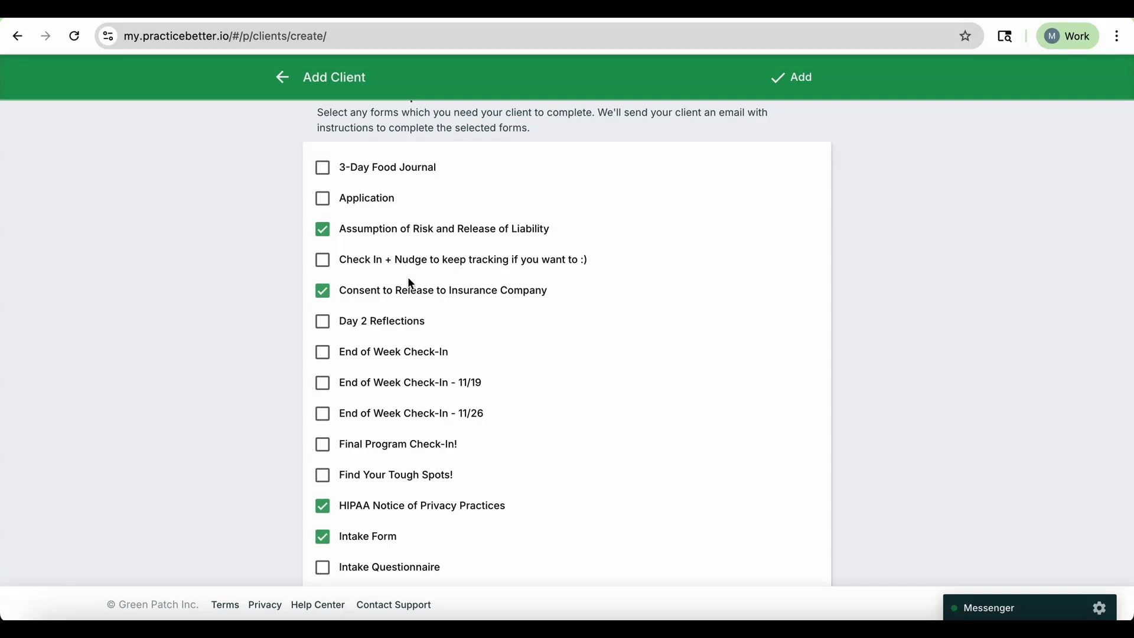
pyautogui.scroll(-1, 407, 461)
pyautogui.scroll(-3, 424, 404)
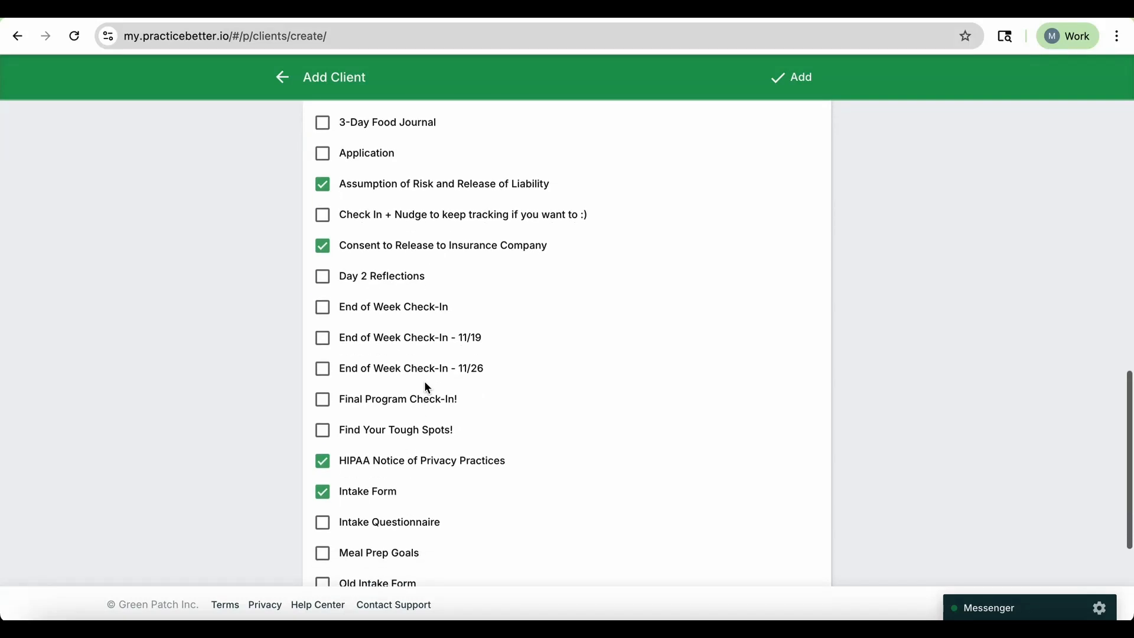
pyautogui.scroll(3, 714, 220)
pyautogui.scroll(-1, 607, 412)
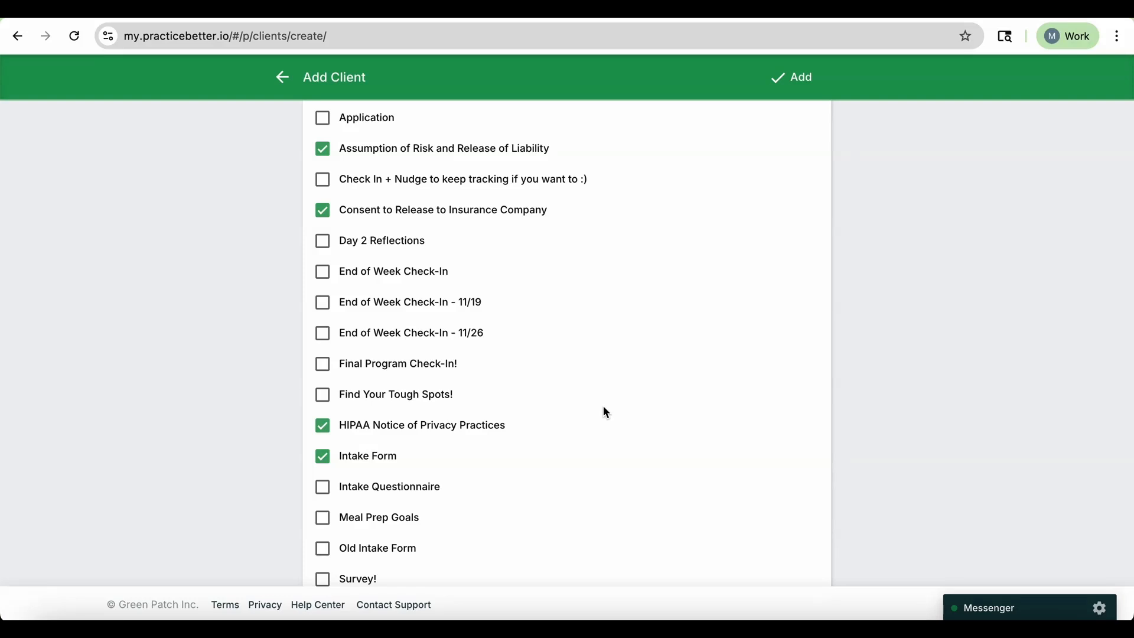
pyautogui.scroll(3, 604, 407)
pyautogui.scroll(-1, 606, 412)
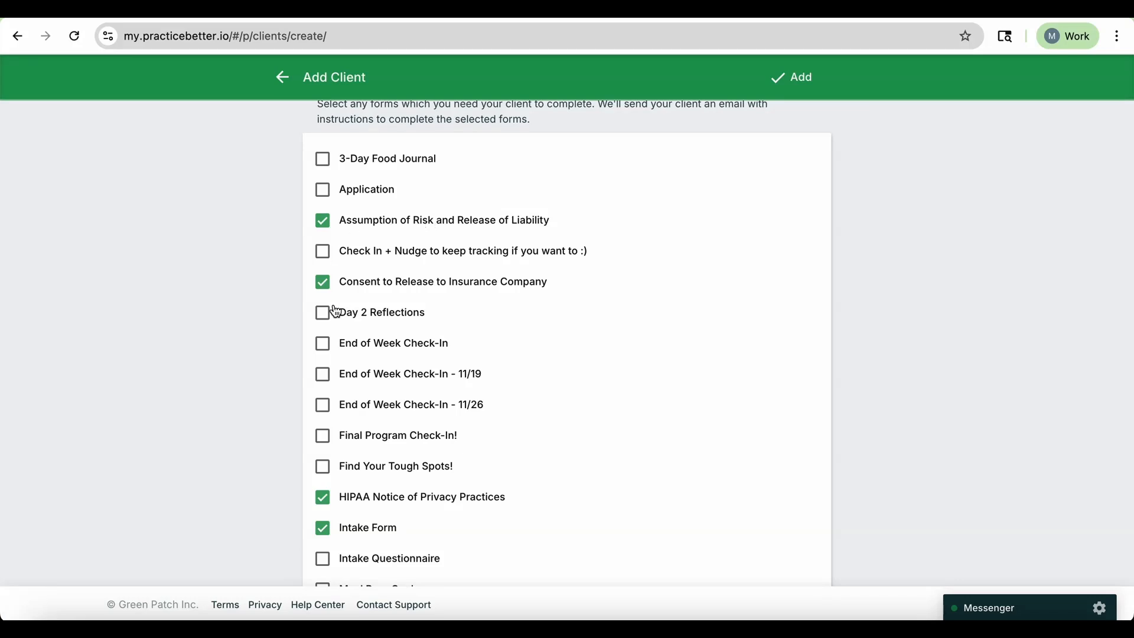
pyautogui.scroll(-3, 334, 331)
pyautogui.scroll(-1, 345, 435)
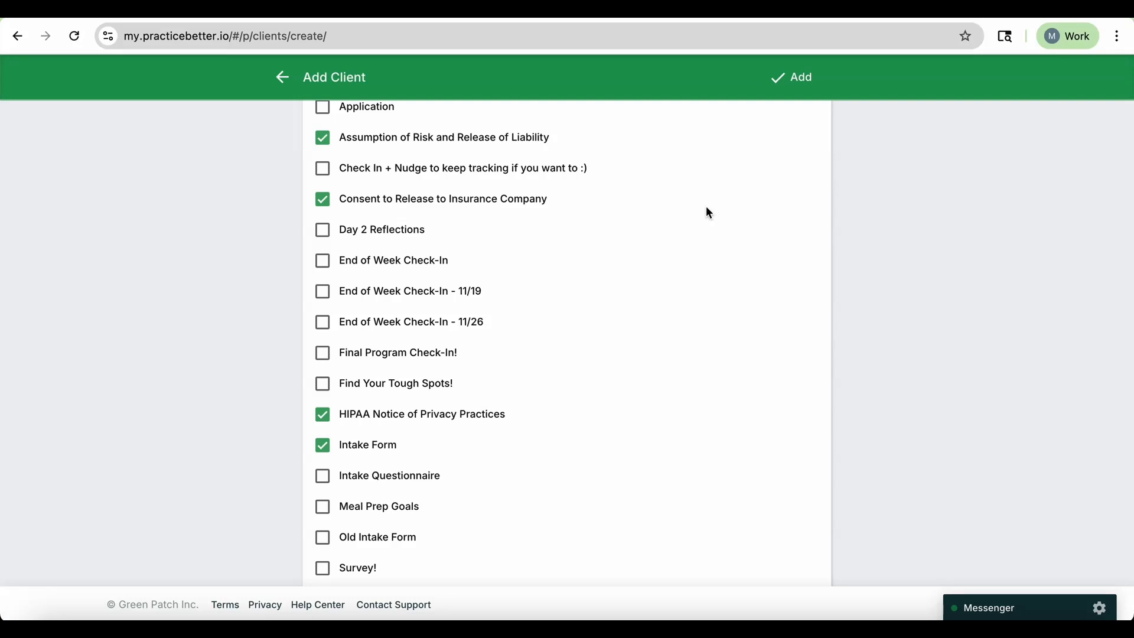
pyautogui.scroll(2, 818, 130)
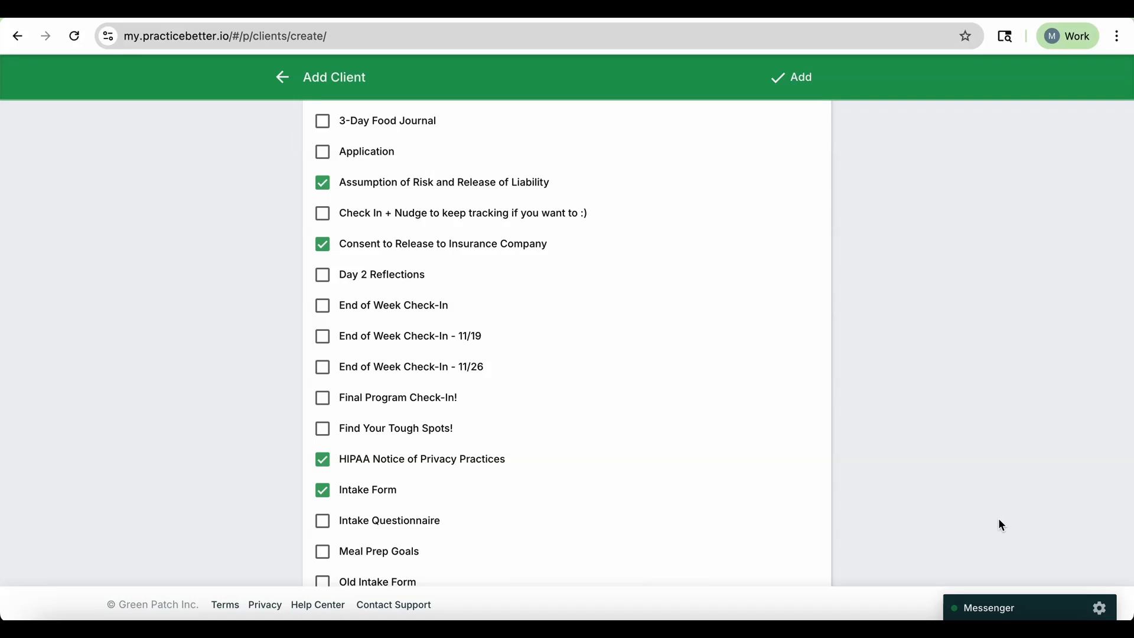
# Add the Confidentiality Agreement form template from the template library to the practice's forms.
pyautogui.moveTo(356, 79)
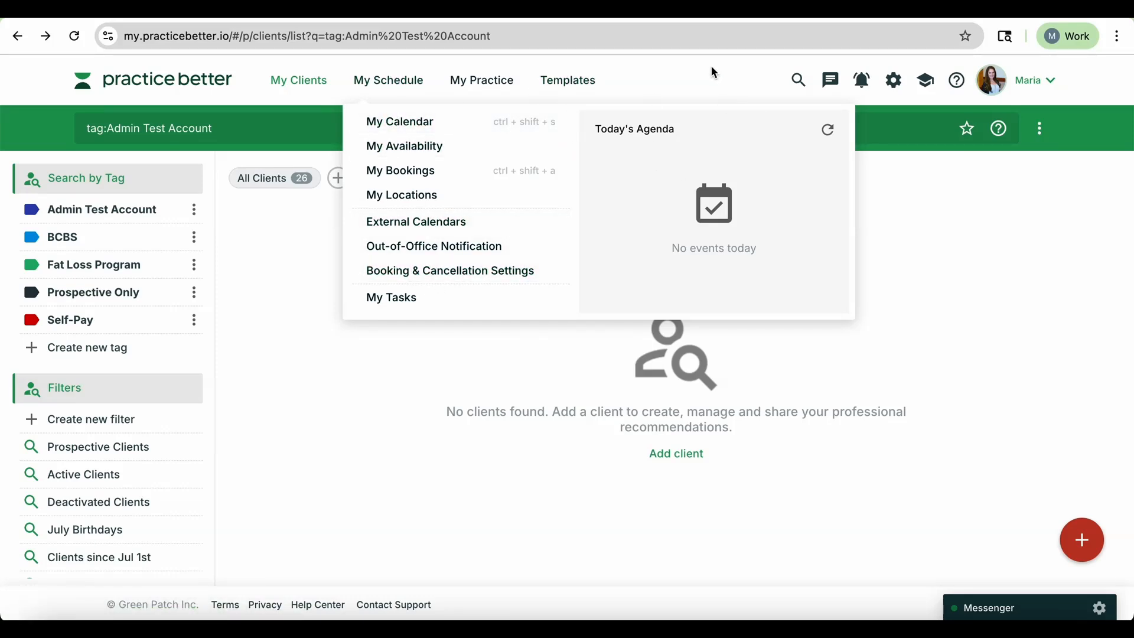
pyautogui.click(487, 85)
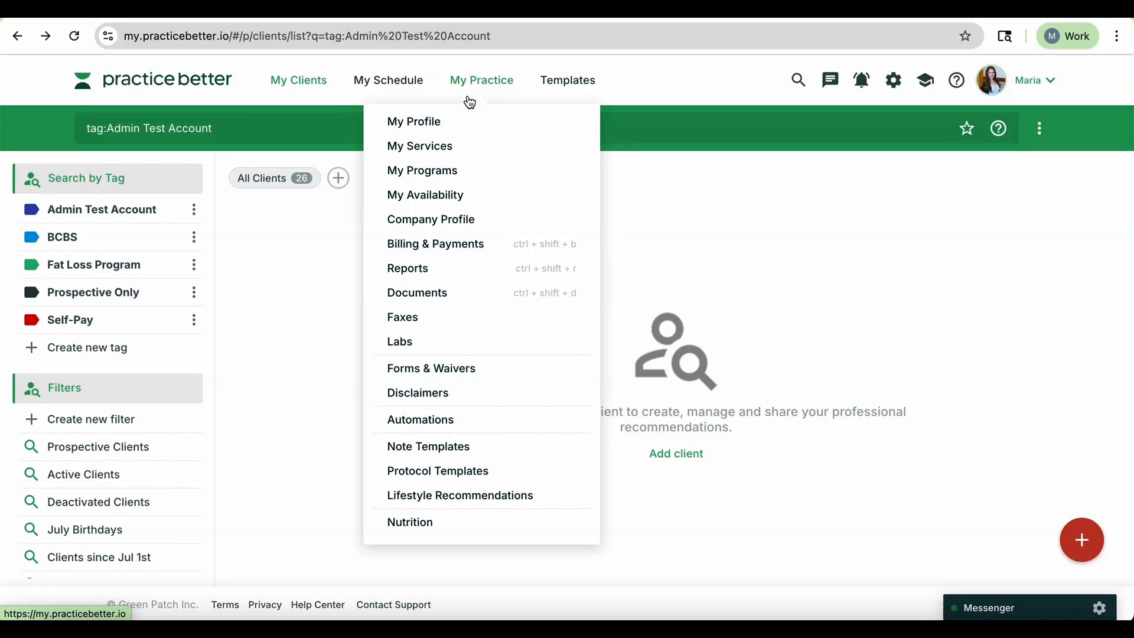
pyautogui.click(439, 369)
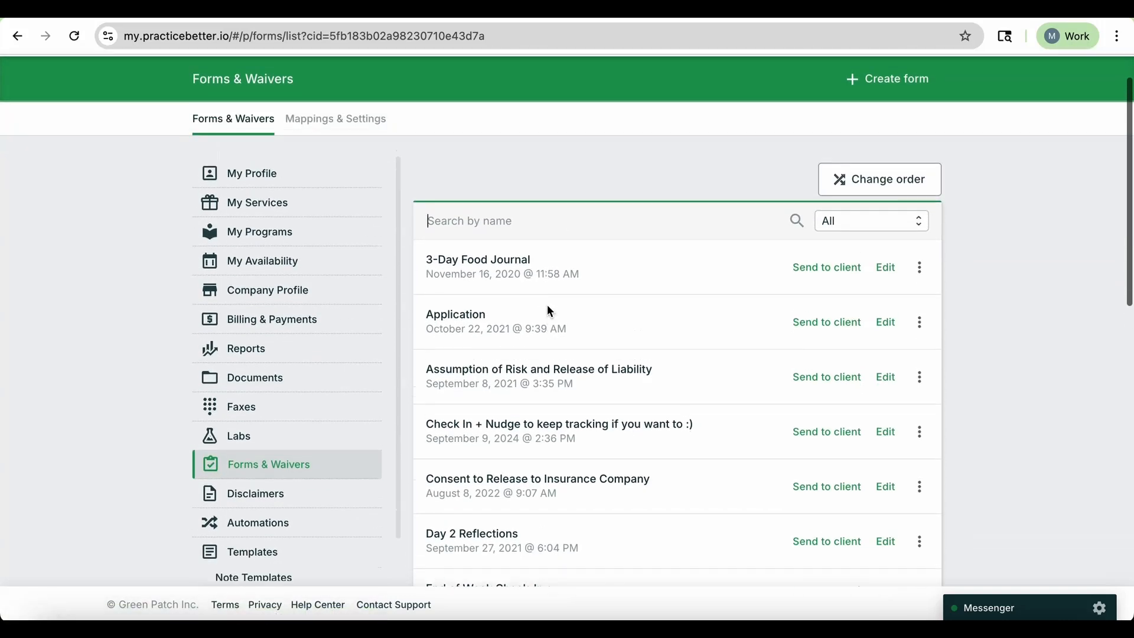
pyautogui.click(876, 115)
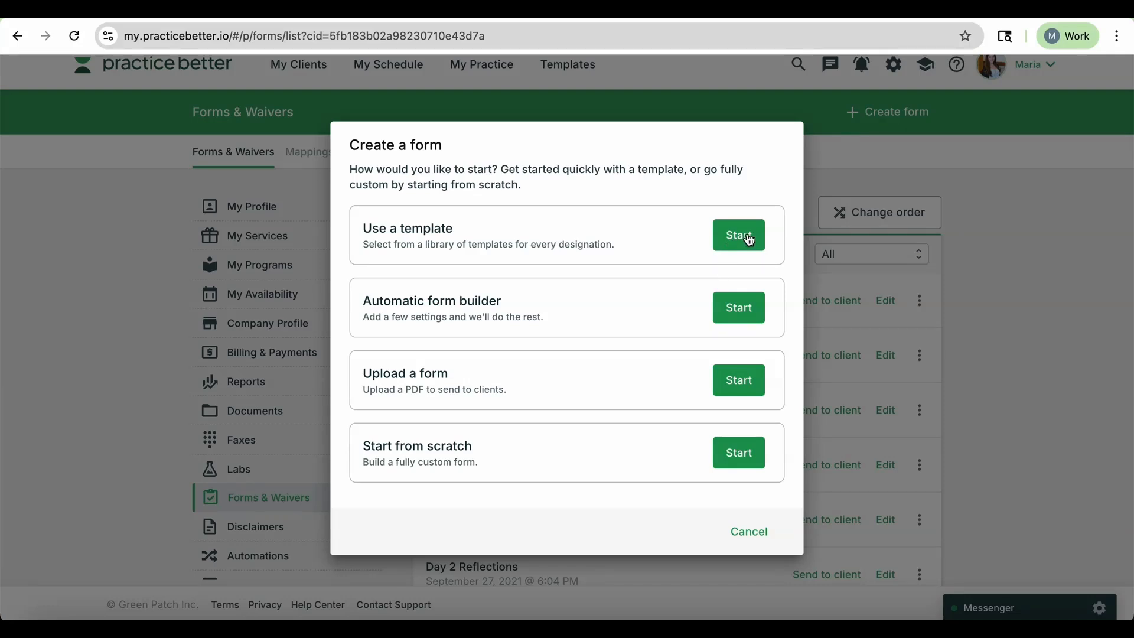
pyautogui.click(750, 240)
pyautogui.scroll(-3, 671, 376)
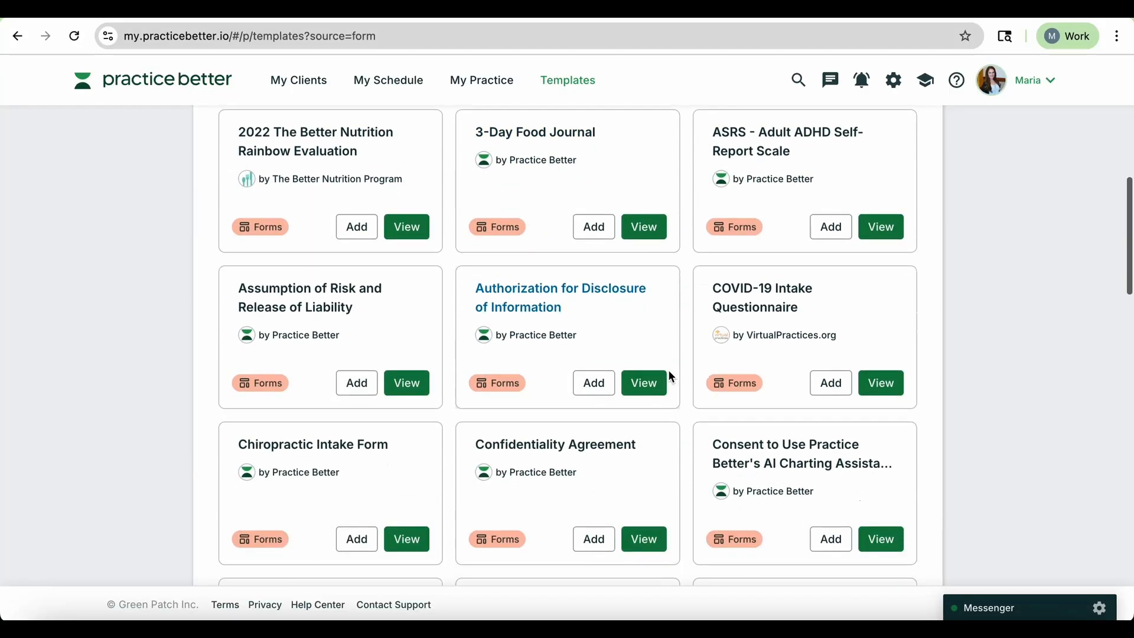
pyautogui.scroll(-2, 671, 376)
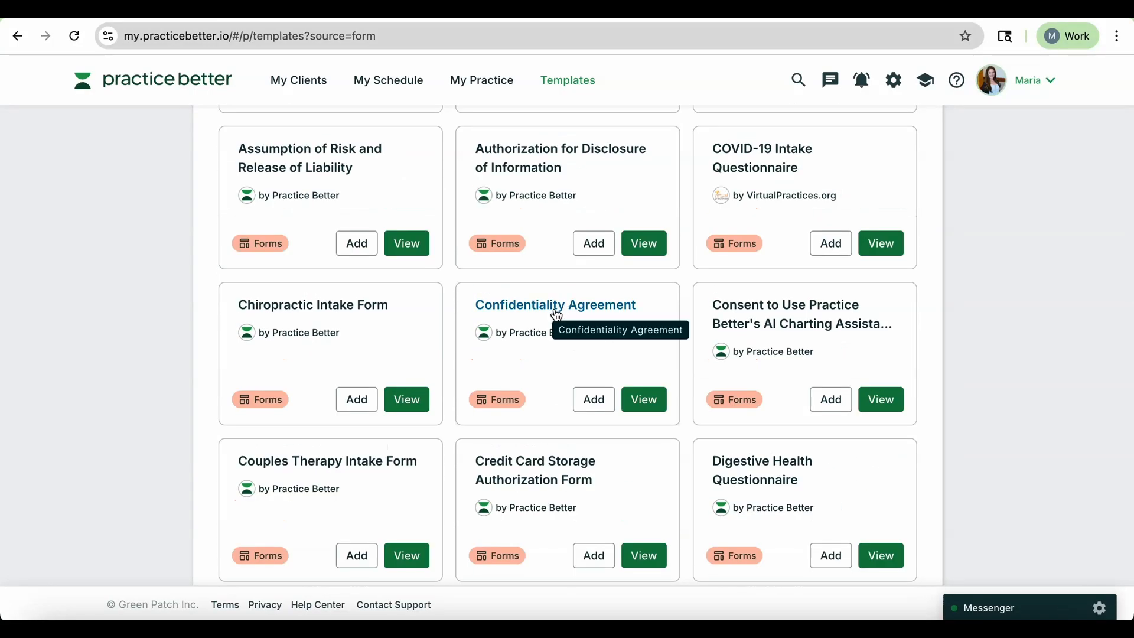
pyautogui.click(649, 400)
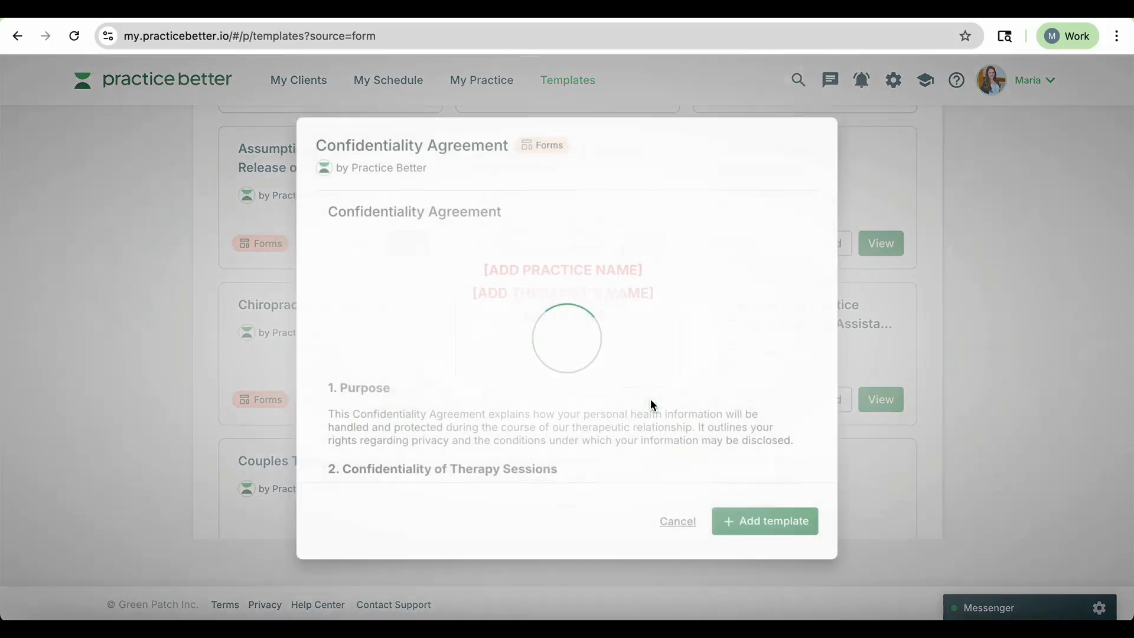
pyautogui.scroll(-5, 653, 404)
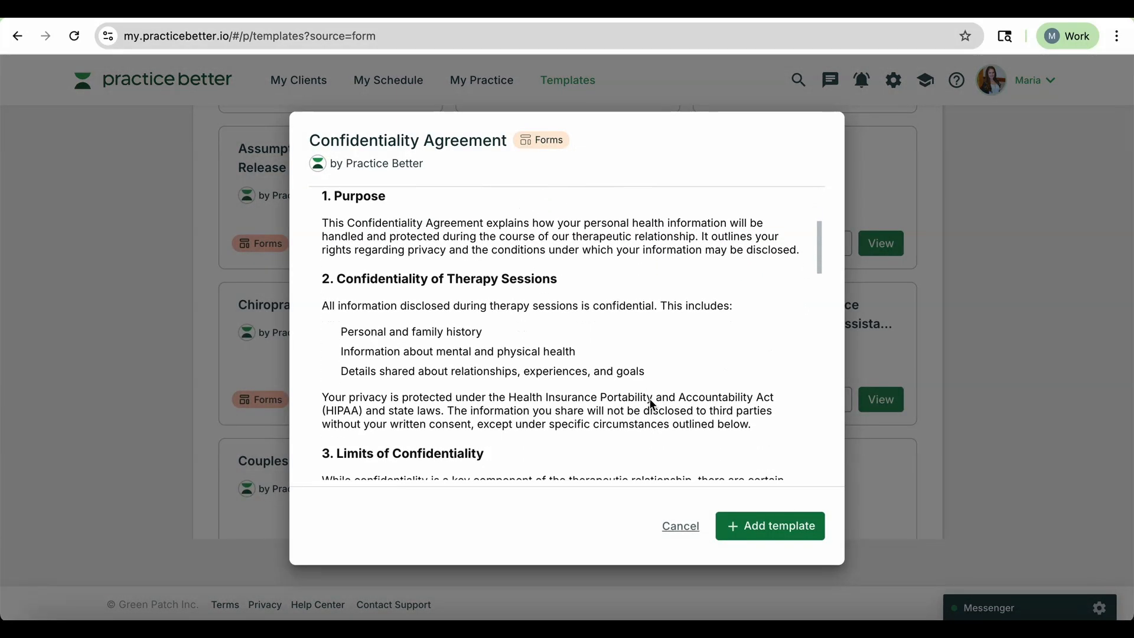
pyautogui.scroll(-5, 650, 400)
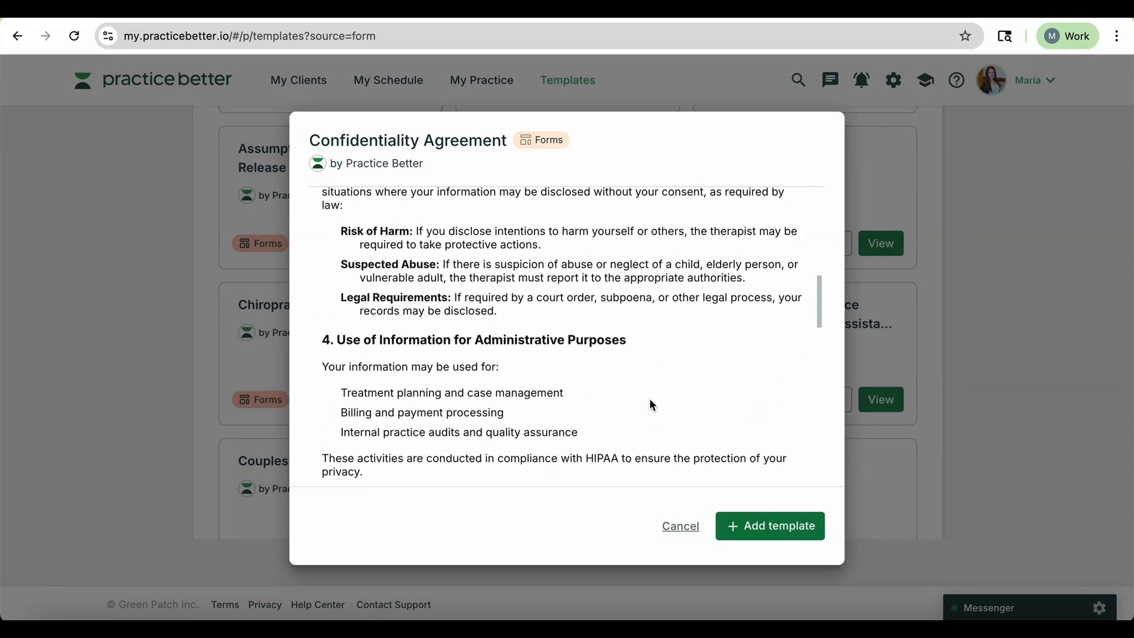
pyautogui.scroll(-4, 650, 400)
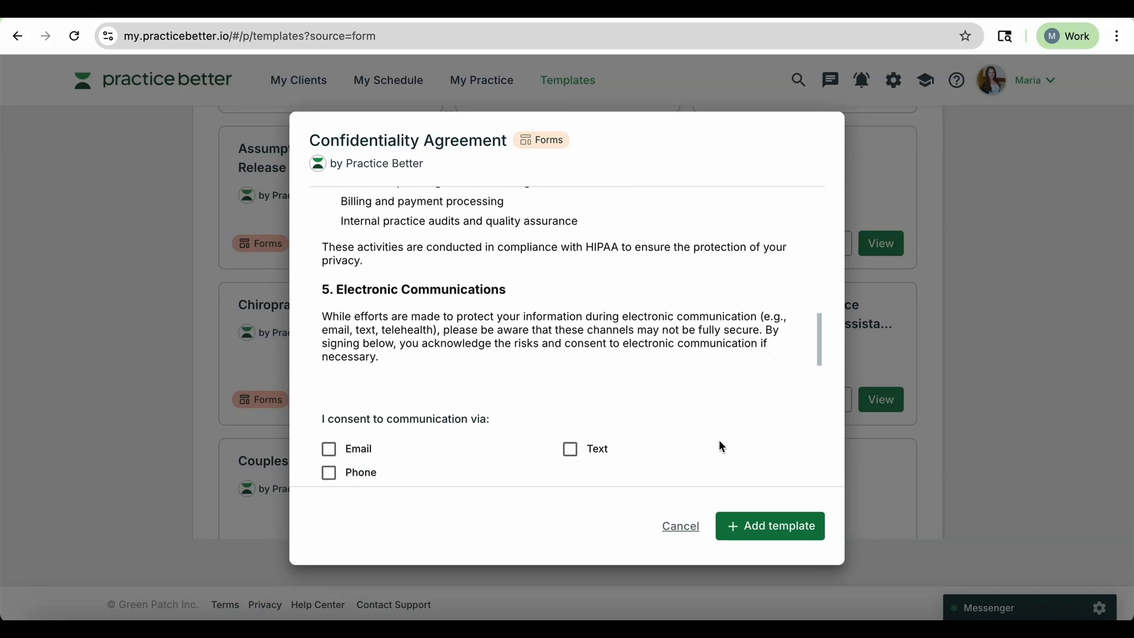
pyautogui.click(789, 527)
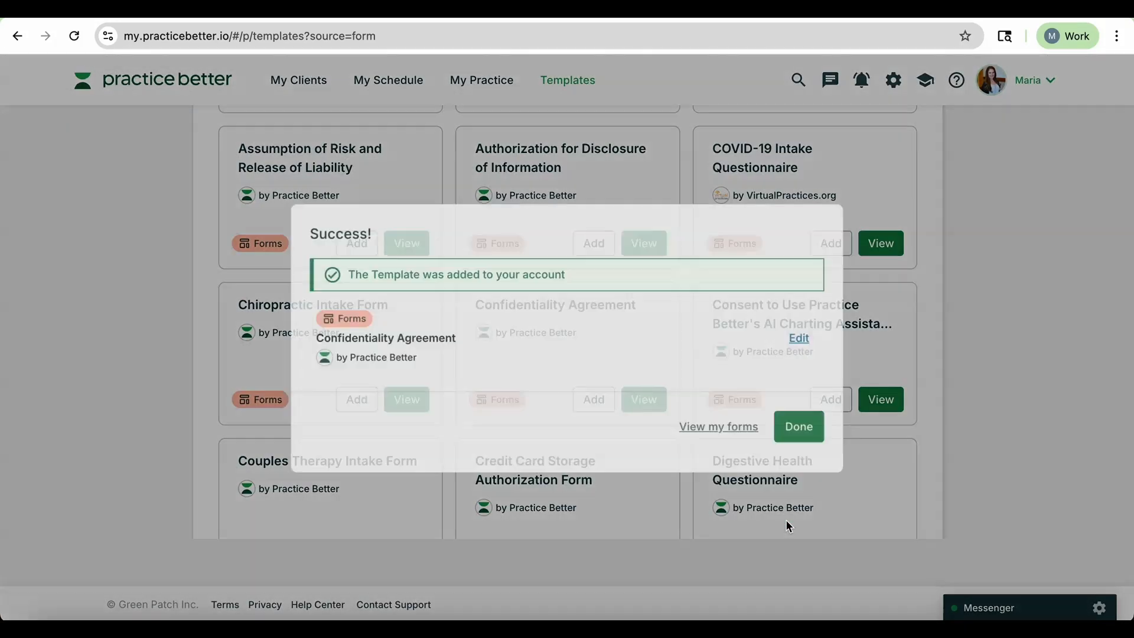
pyautogui.click(813, 428)
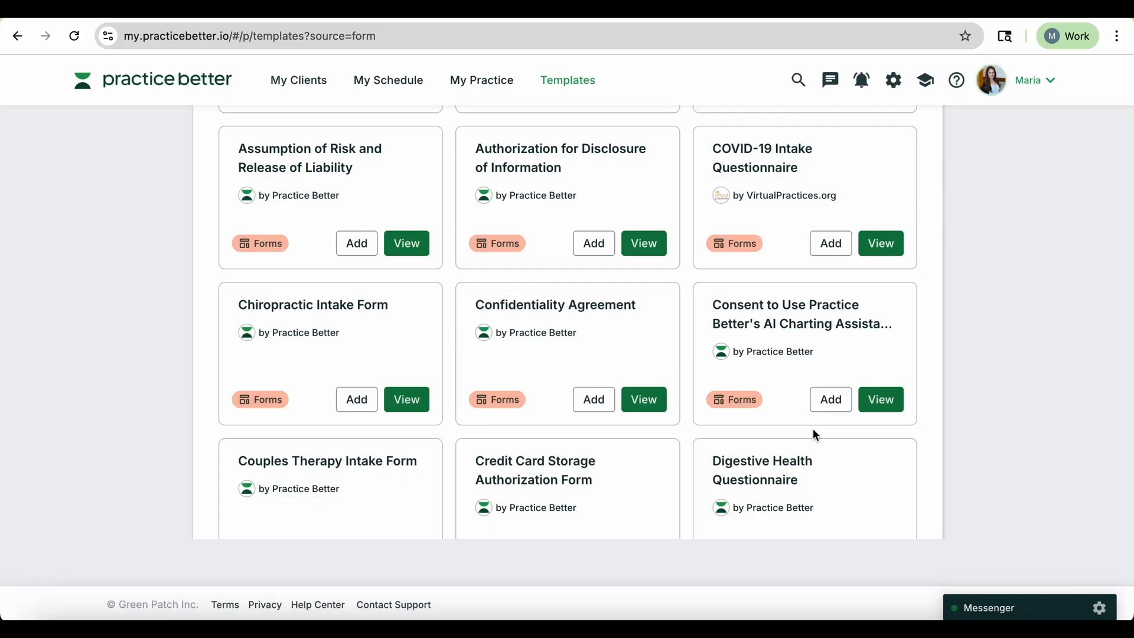
# Open the Confidentiality Agreement form for editing and enter THE FOUNDATIONAL DIETITIAN as the practice name in its header.
pyautogui.click(482, 80)
pyautogui.click(527, 295)
pyautogui.scroll(-2, 579, 336)
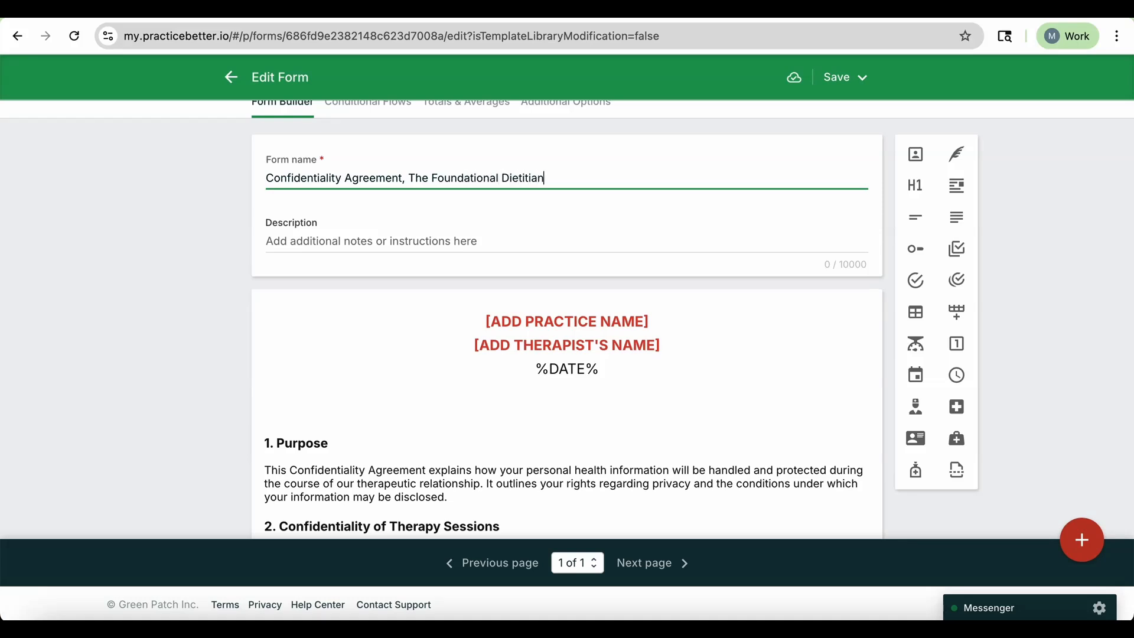
pyautogui.click(790, 315)
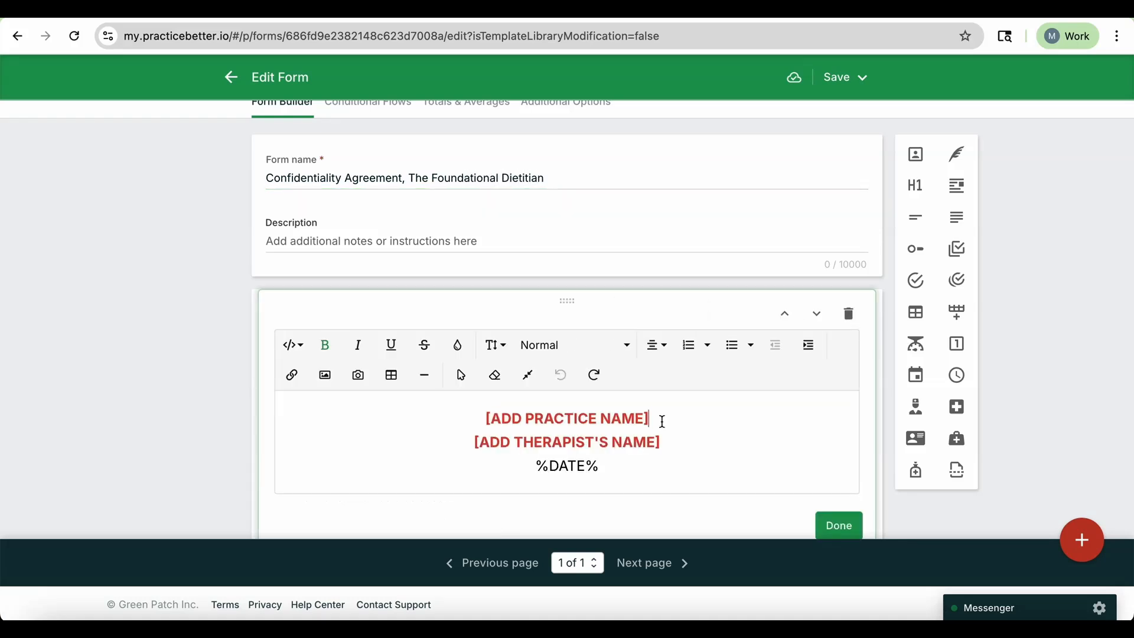
pyautogui.write('THE FOUNDATIONAL DIETITIAN')
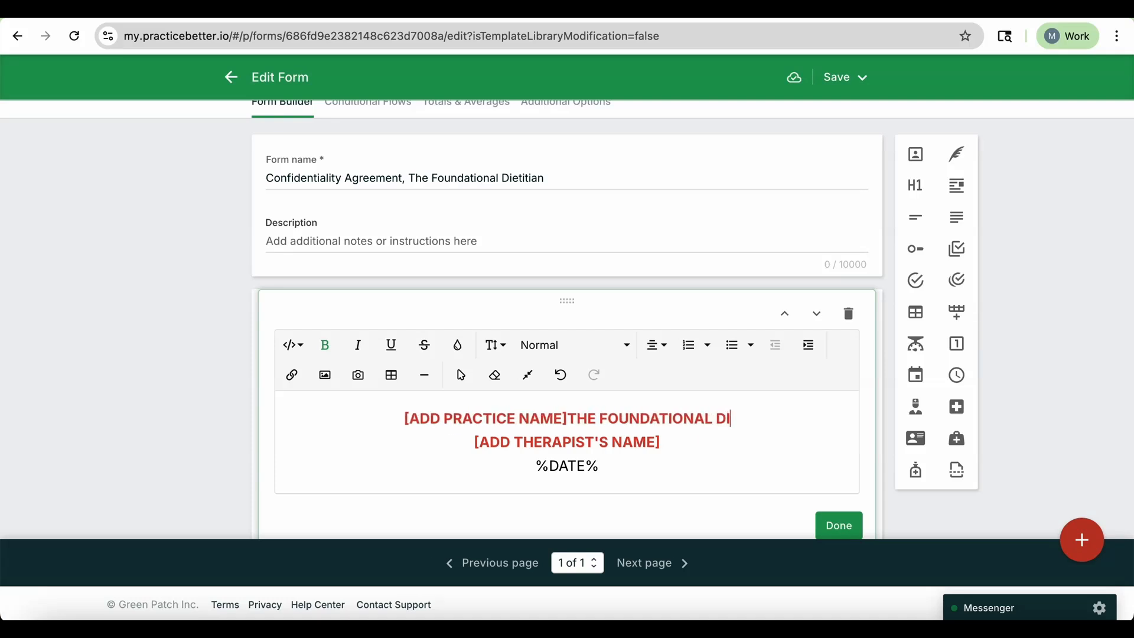
# Enter the therapist's full name with the RDN credential in the header, removing the therapist name placeholder.
pyautogui.click(703, 449)
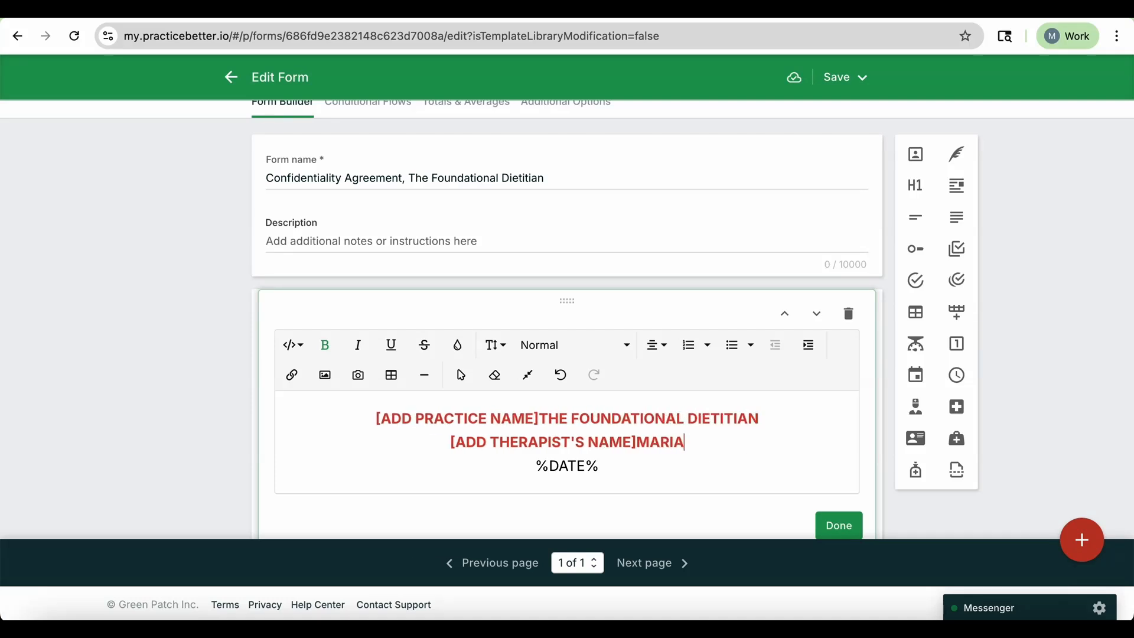
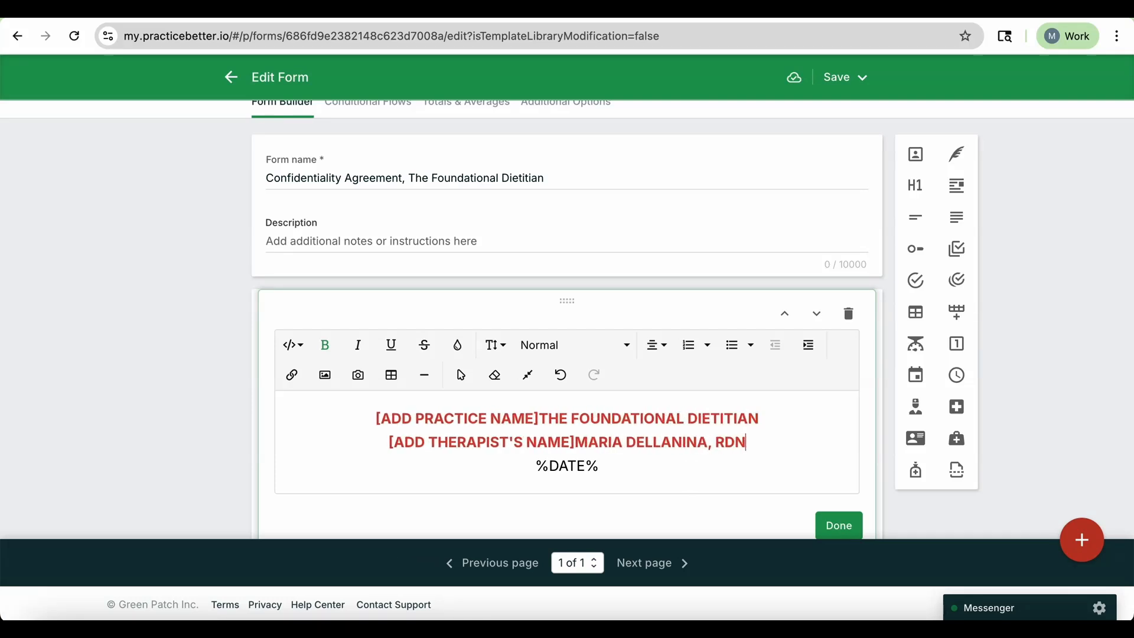
pyautogui.press('Right')
pyautogui.press('capslock')
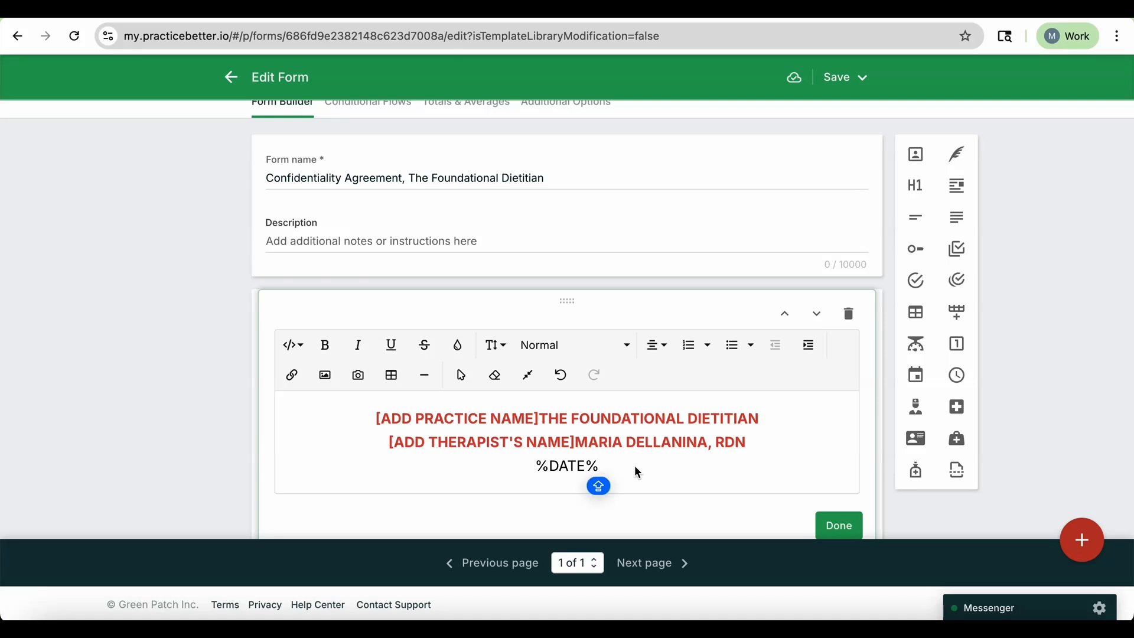
pyautogui.moveTo(607, 469); pyautogui.dragTo(413, 451)
pyautogui.press('BackSpace')
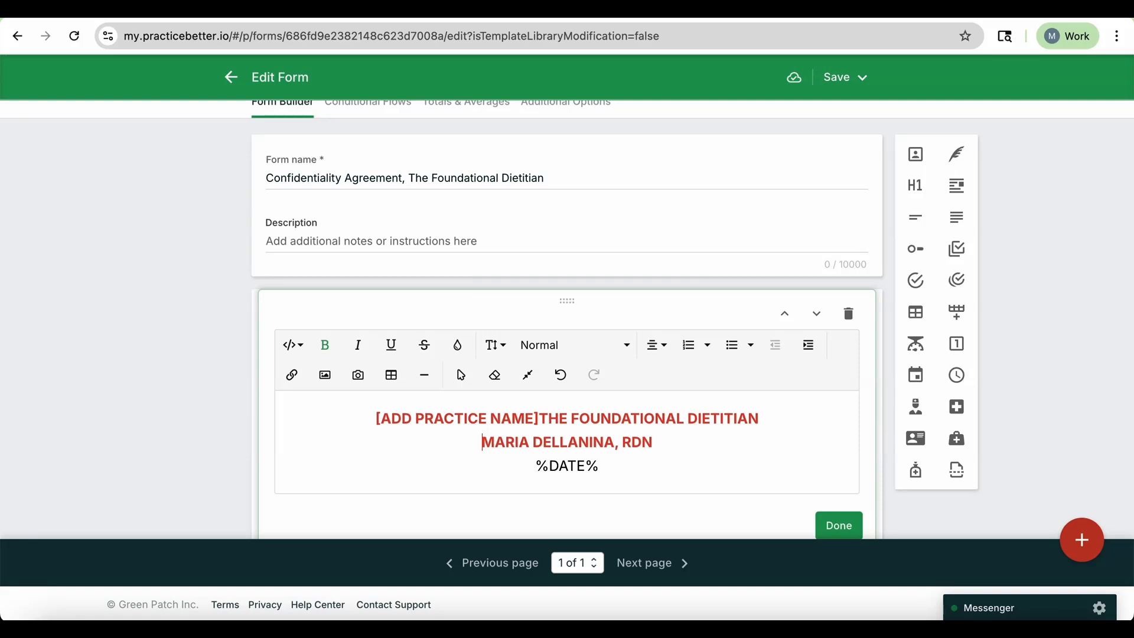
# Delete the practice name placeholder from the header and finish editing the header block.
pyautogui.moveTo(540, 421); pyautogui.dragTo(370, 419)
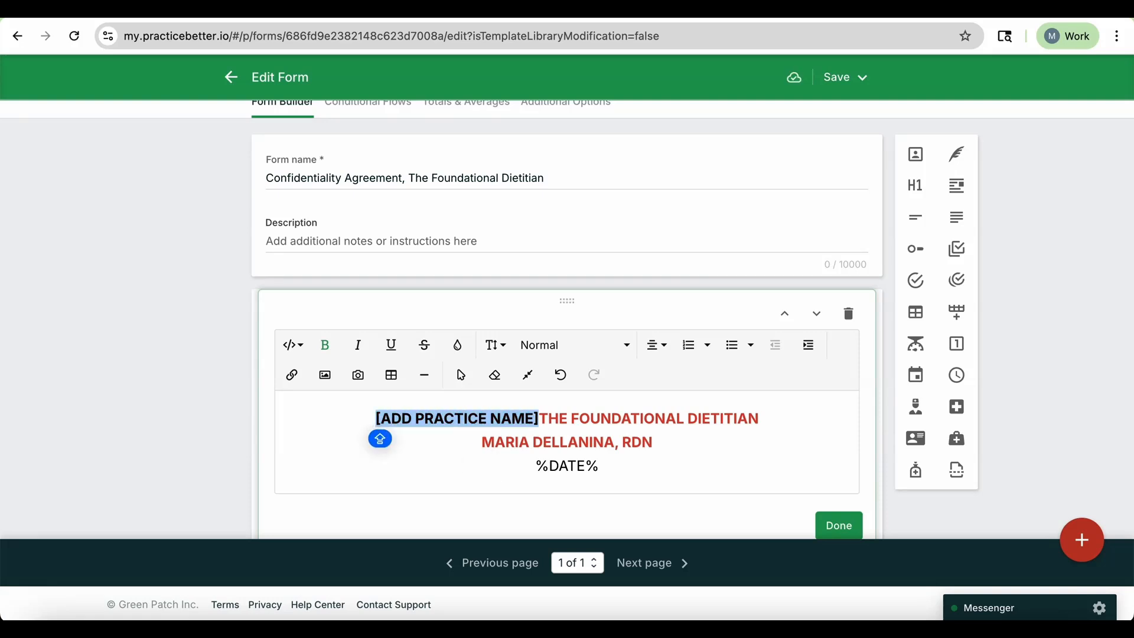
pyautogui.press('BackSpace')
pyautogui.scroll(-1, 506, 461)
pyautogui.scroll(-2, 625, 381)
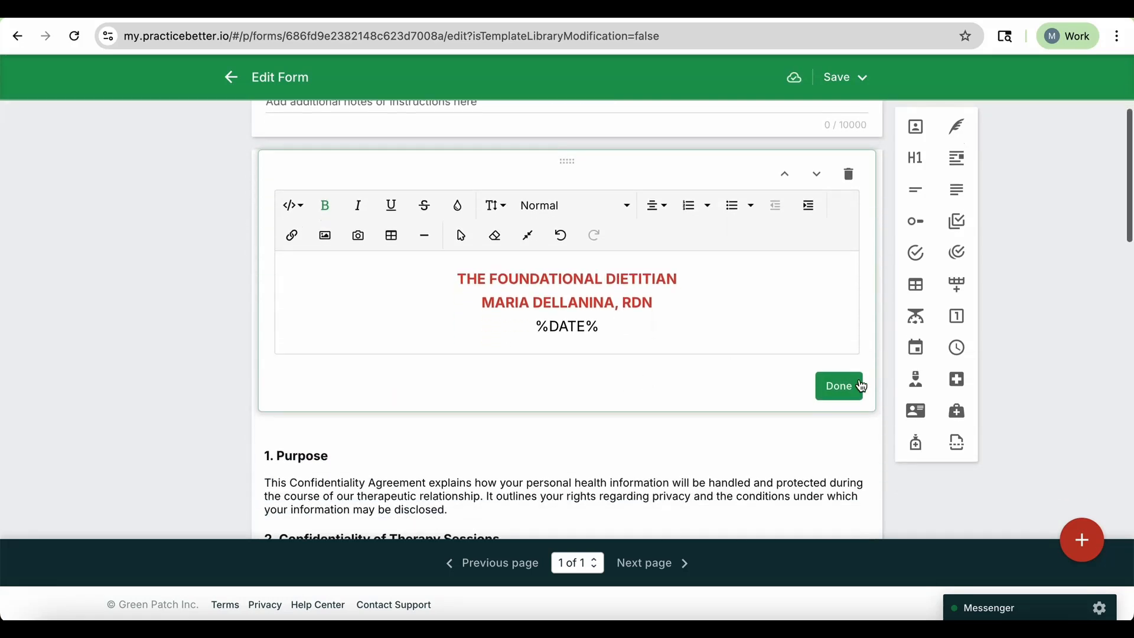
pyautogui.click(850, 383)
pyautogui.scroll(-2, 709, 331)
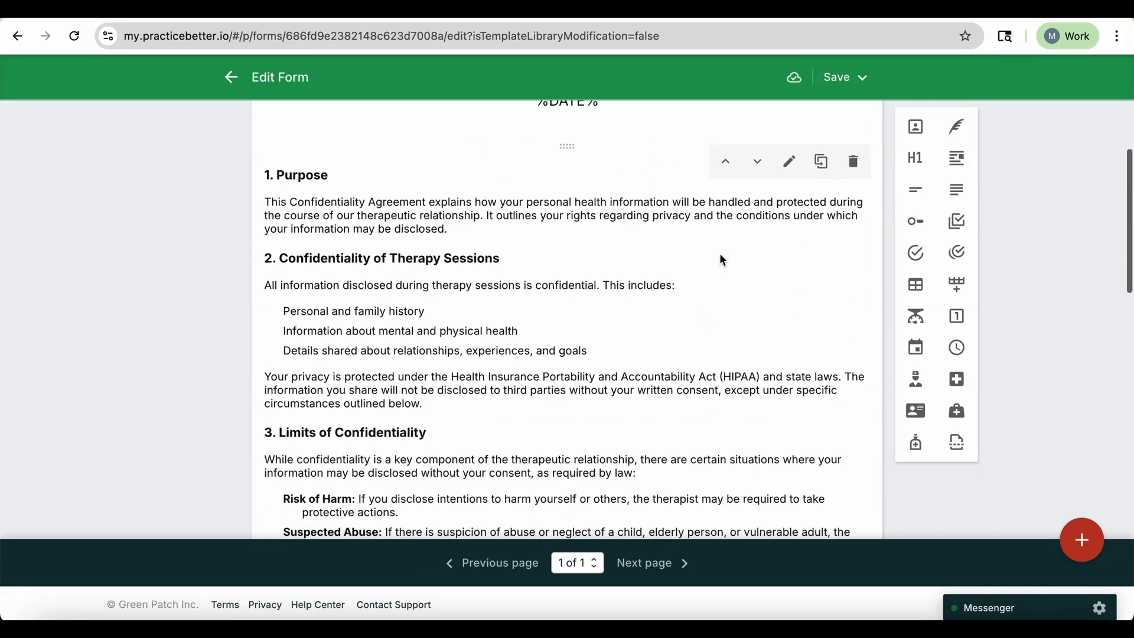
pyautogui.scroll(-2, 786, 264)
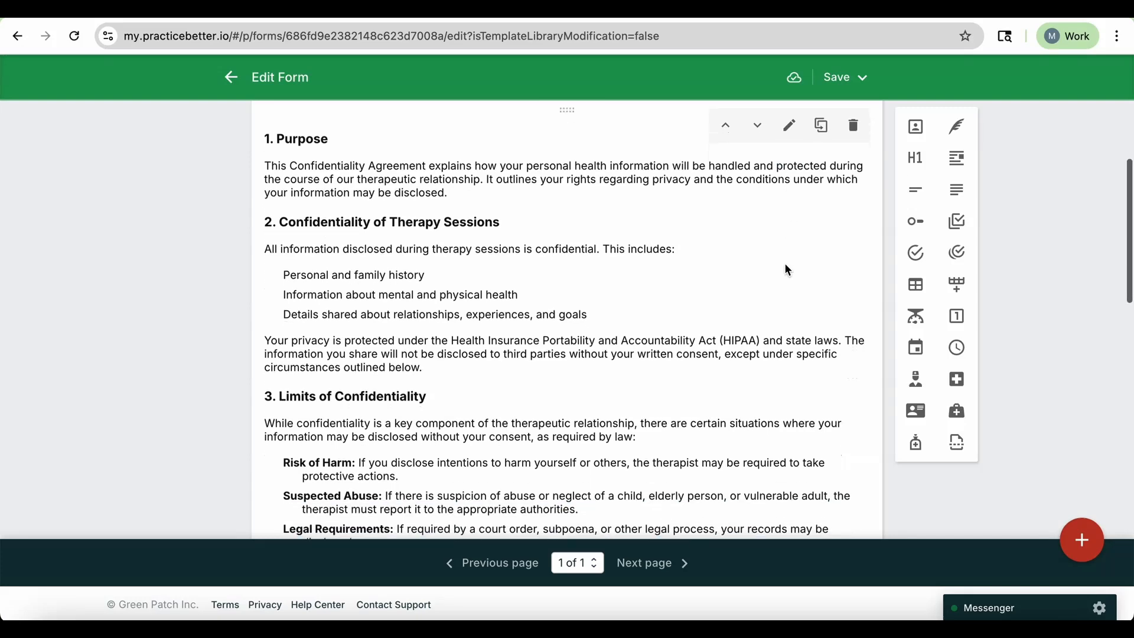
pyautogui.scroll(-10, 789, 270)
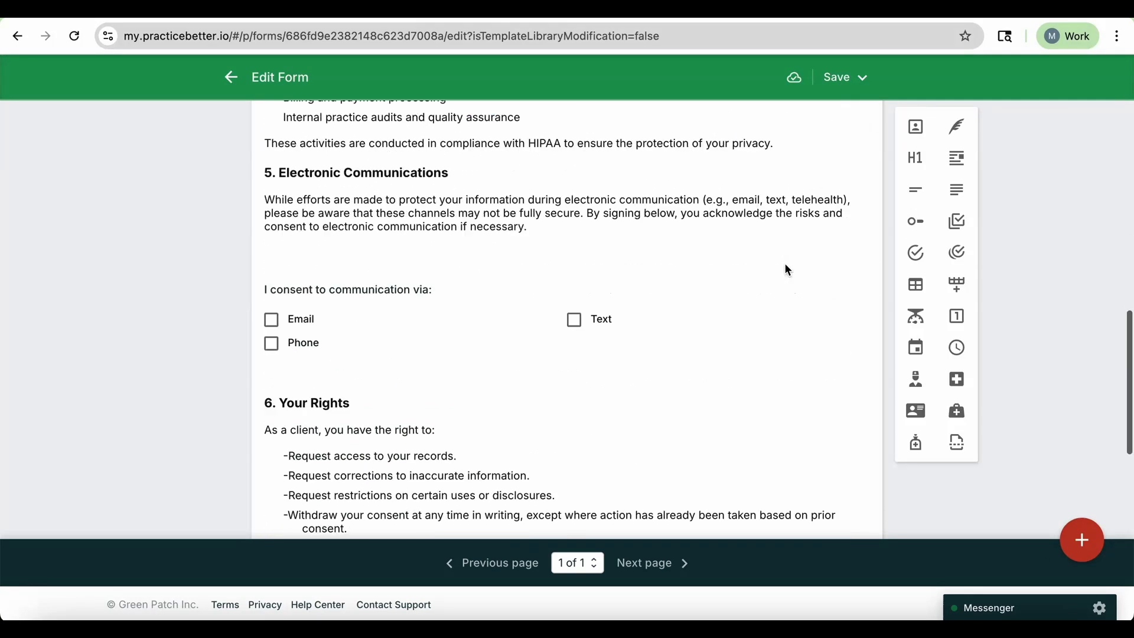
pyautogui.scroll(2, 786, 266)
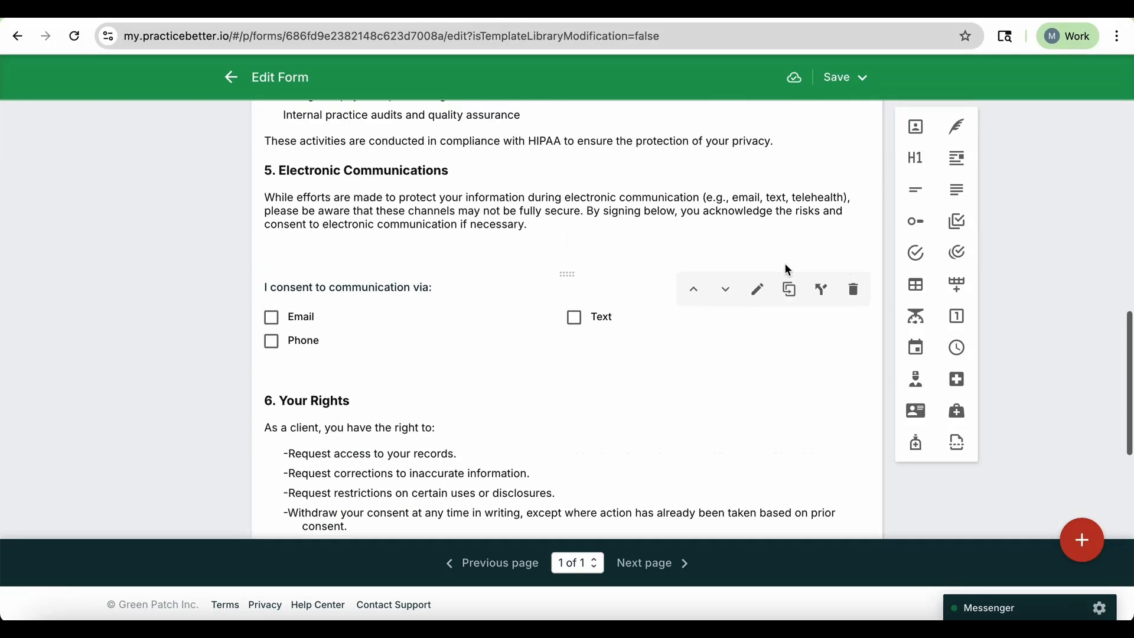
# Rename the therapist signature block's signer label to Dietitian's Signature and save the block.
pyautogui.scroll(7, 415, 367)
pyautogui.scroll(-8, 524, 283)
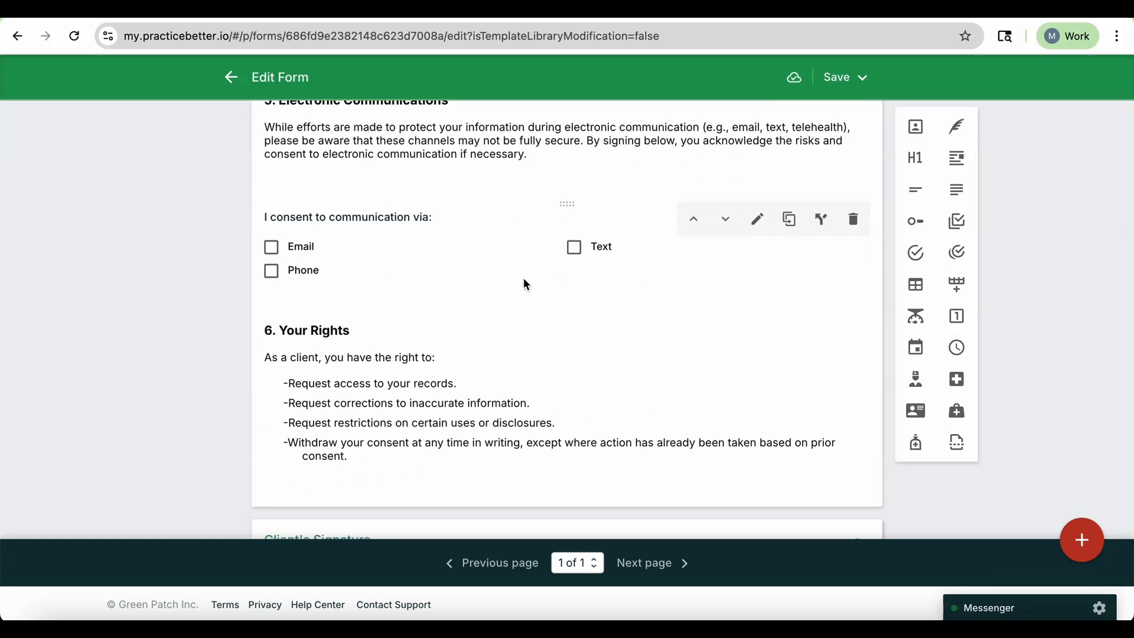
pyautogui.scroll(-1, 529, 253)
pyautogui.scroll(-5, 532, 256)
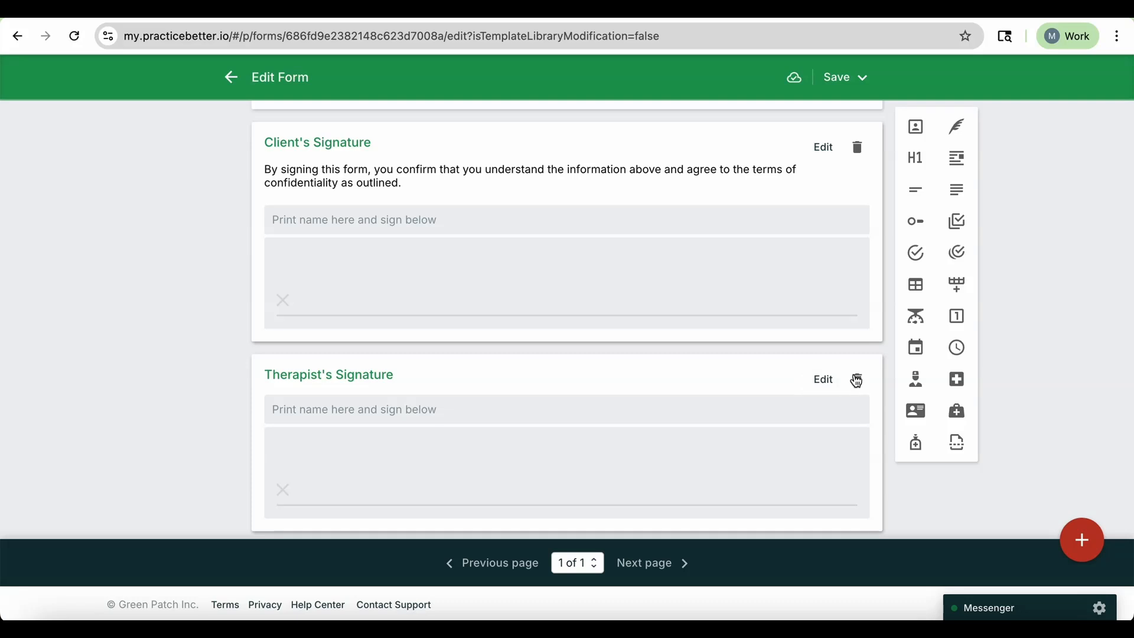
pyautogui.click(824, 381)
pyautogui.moveTo(404, 295); pyautogui.dragTo(358, 295)
pyautogui.write('DIET')
pyautogui.press('BackSpace')
pyautogui.press('BackSpace')
pyautogui.press('BackSpace')
pyautogui.write("ietitian's Signature")
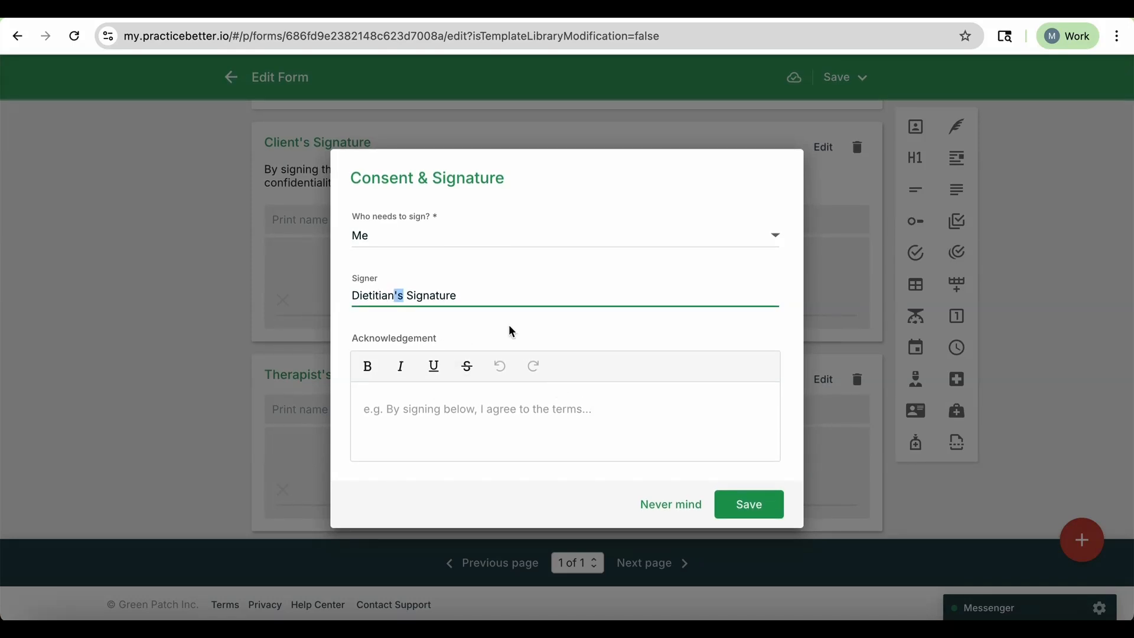
pyautogui.click(749, 504)
# Save the Confidentiality Agreement form changes and return to the forms list.
pyautogui.click(860, 129)
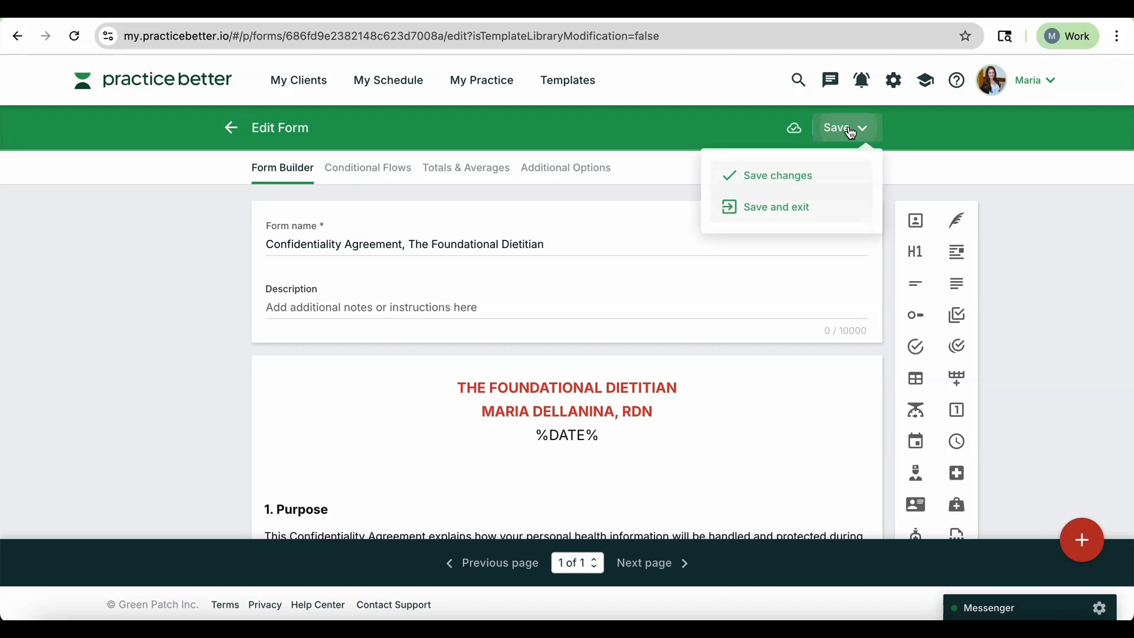
pyautogui.click(812, 179)
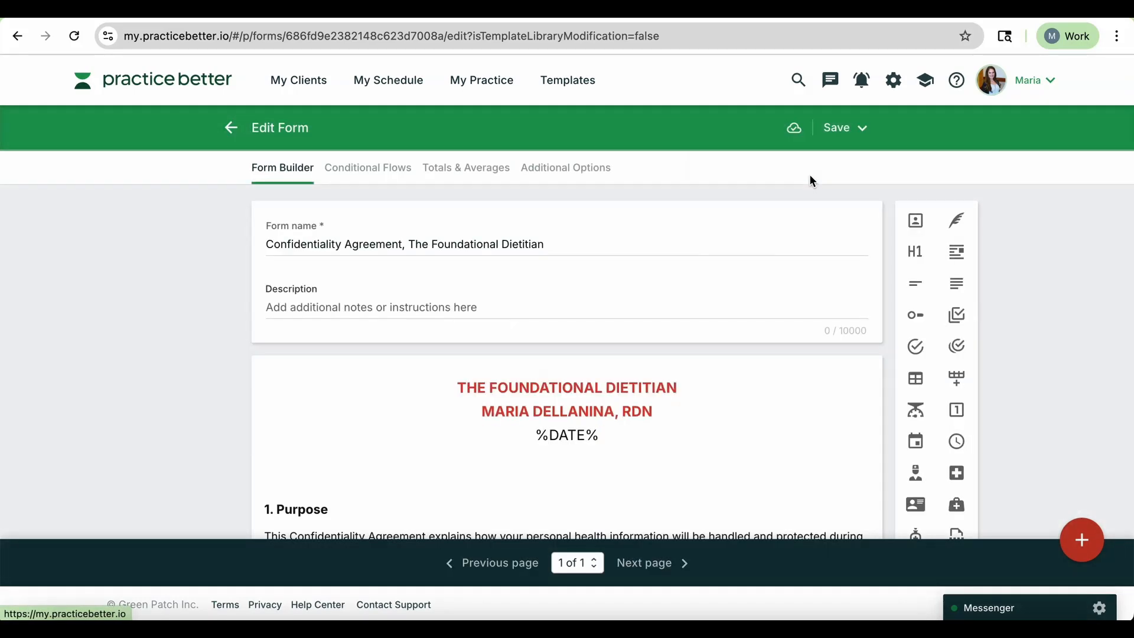
pyautogui.click(232, 125)
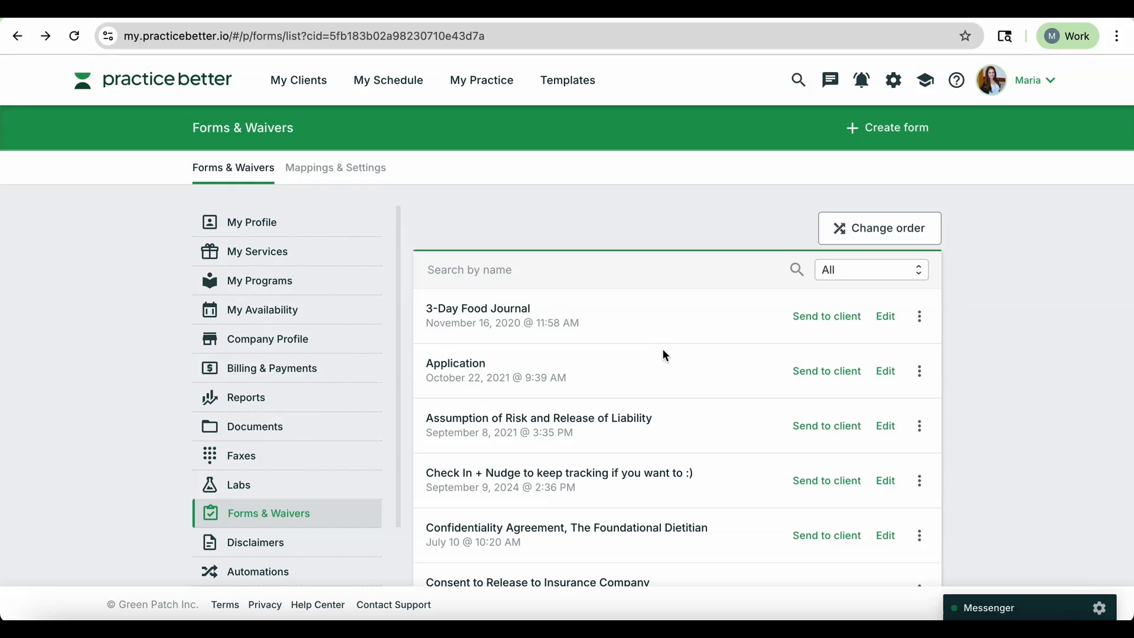
# Open the Note Templates section of the practice settings.
pyautogui.scroll(-1, 658, 349)
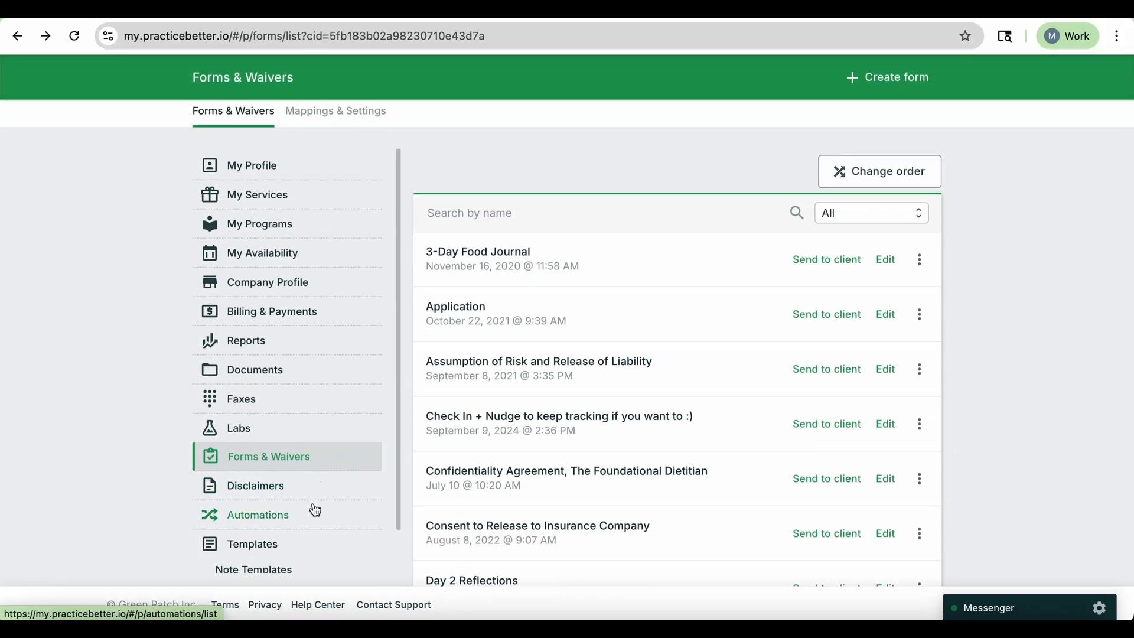
pyautogui.scroll(1, 313, 508)
pyautogui.scroll(-1, 230, 518)
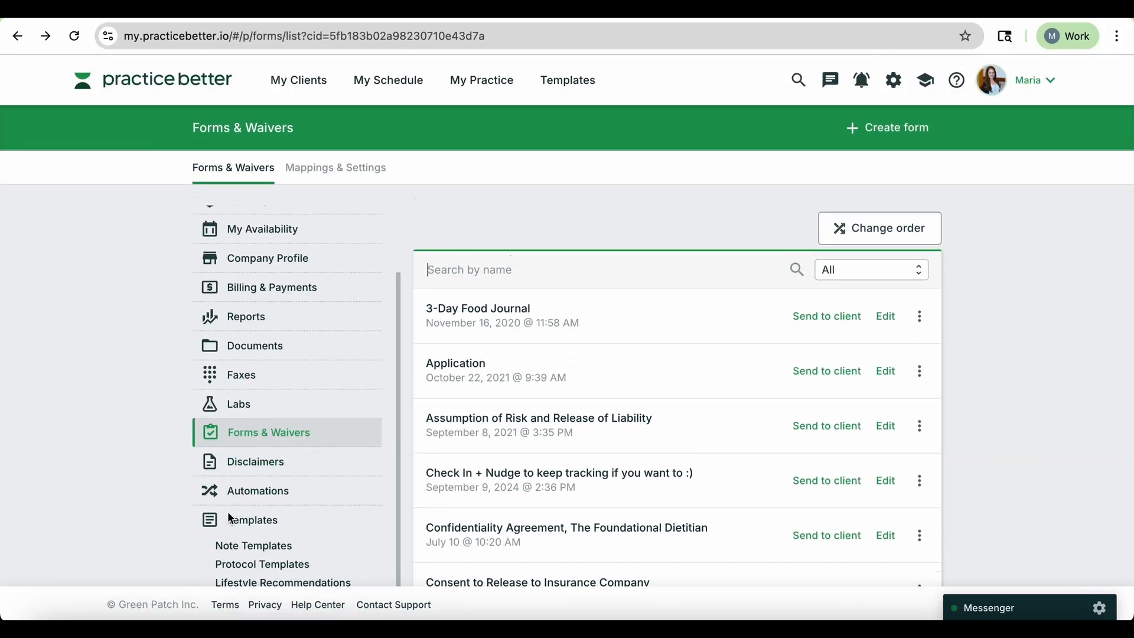
pyautogui.click(263, 549)
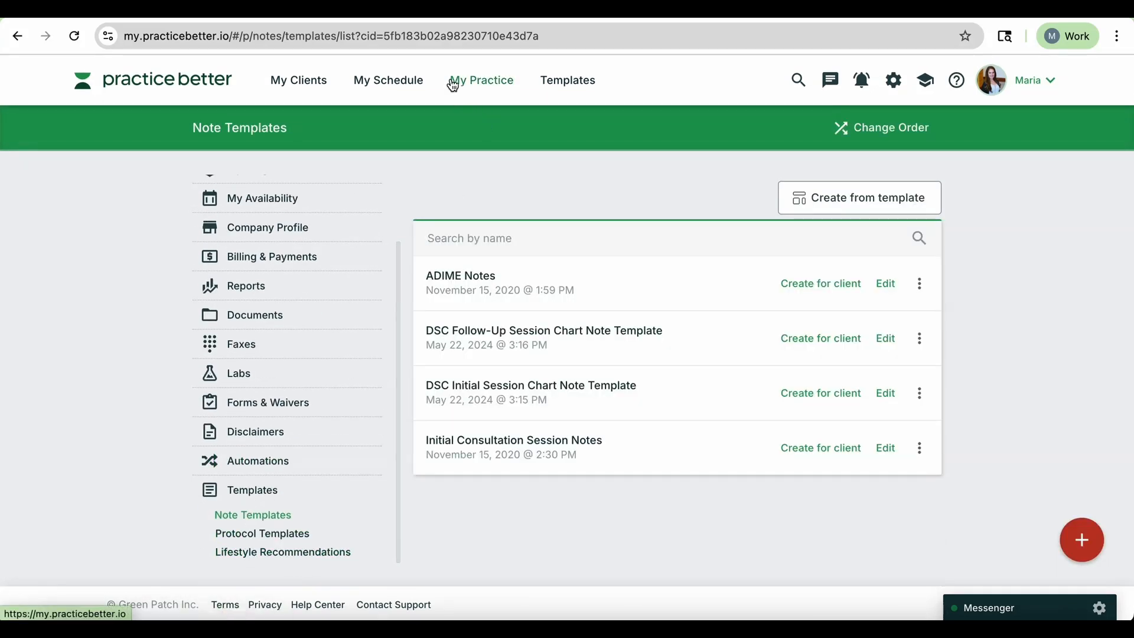
pyautogui.moveTo(464, 87)
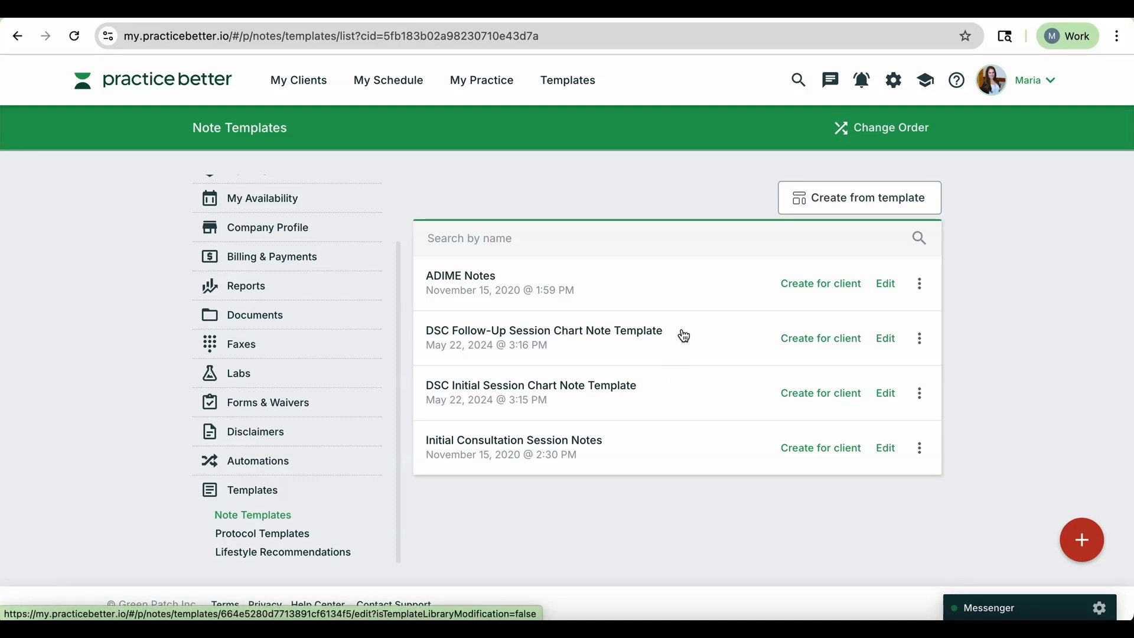
pyautogui.click(1084, 540)
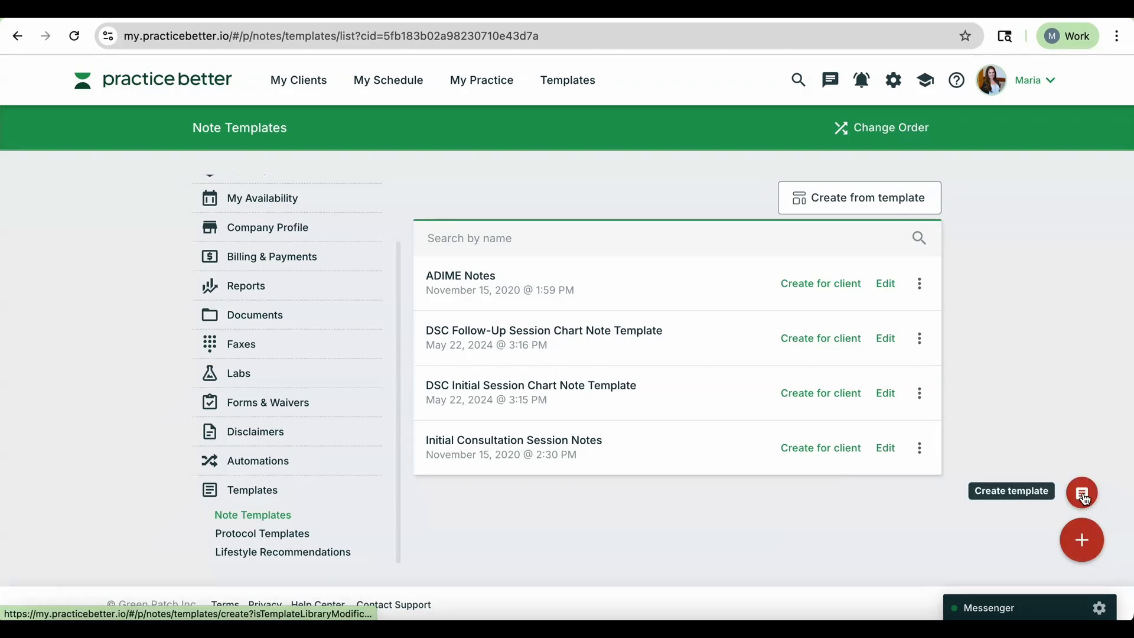
pyautogui.click(1081, 490)
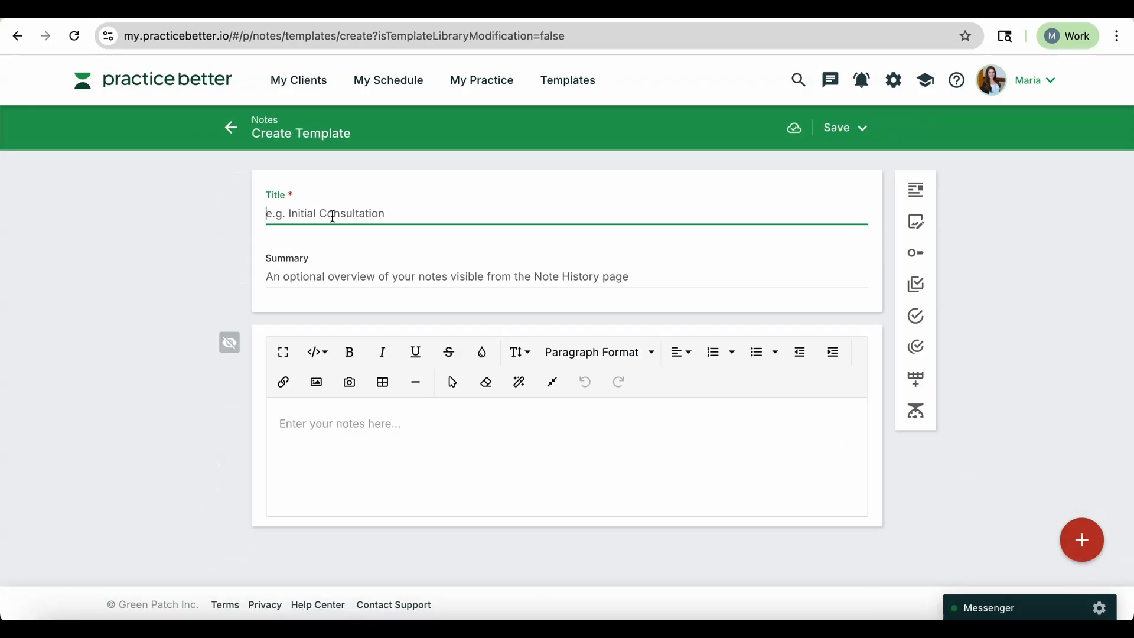
pyautogui.click(435, 407)
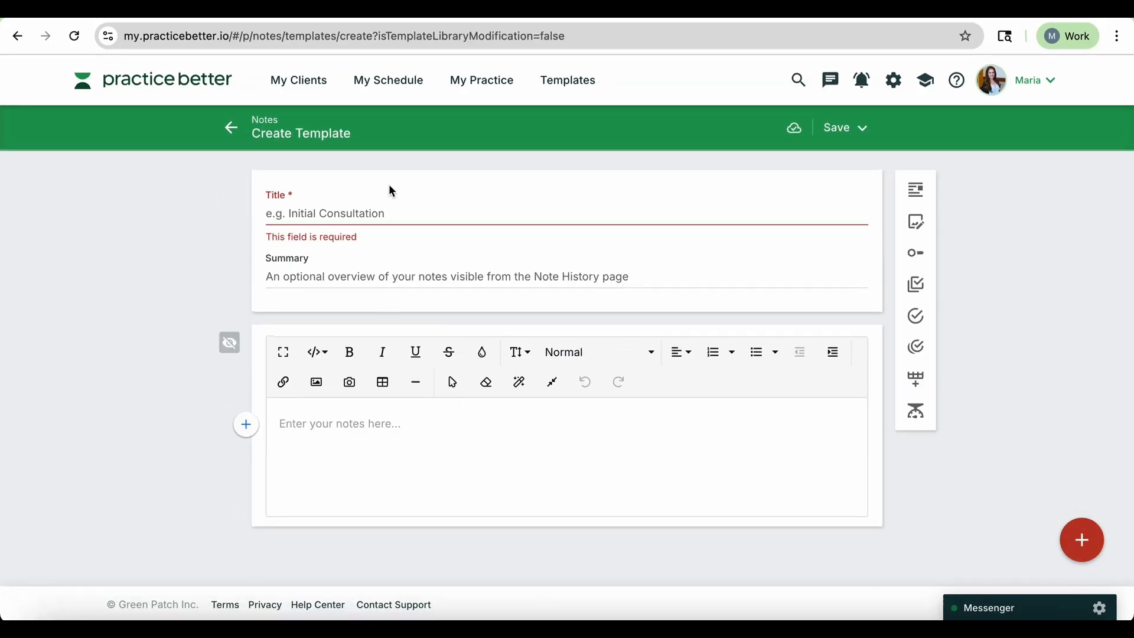
pyautogui.click(228, 130)
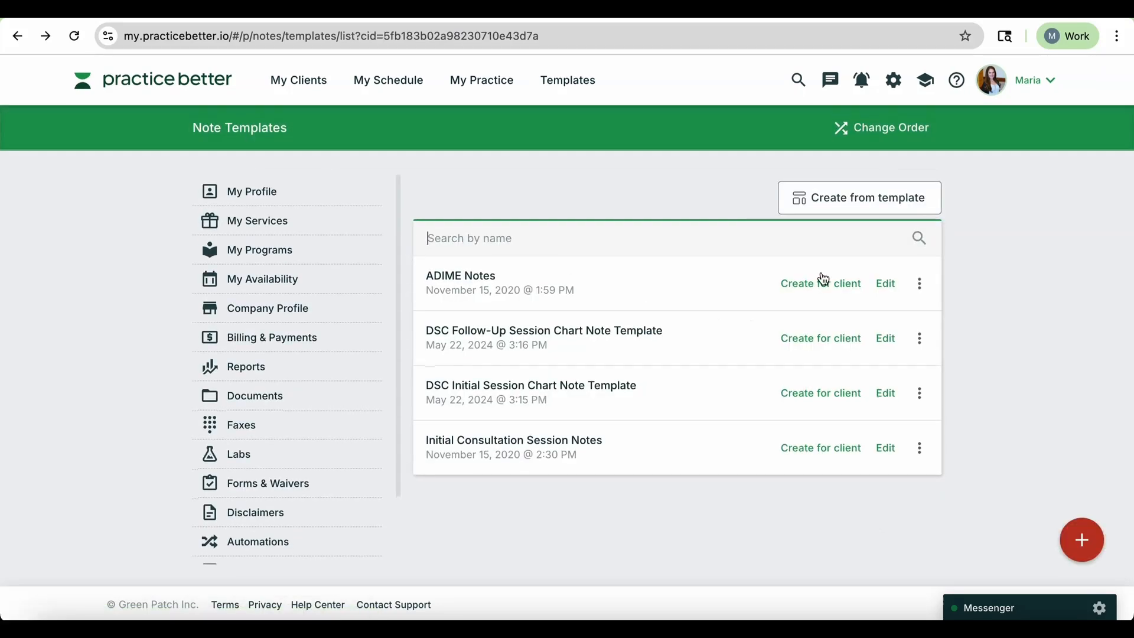
# Open the note template library and browse the available note templates.
pyautogui.click(850, 200)
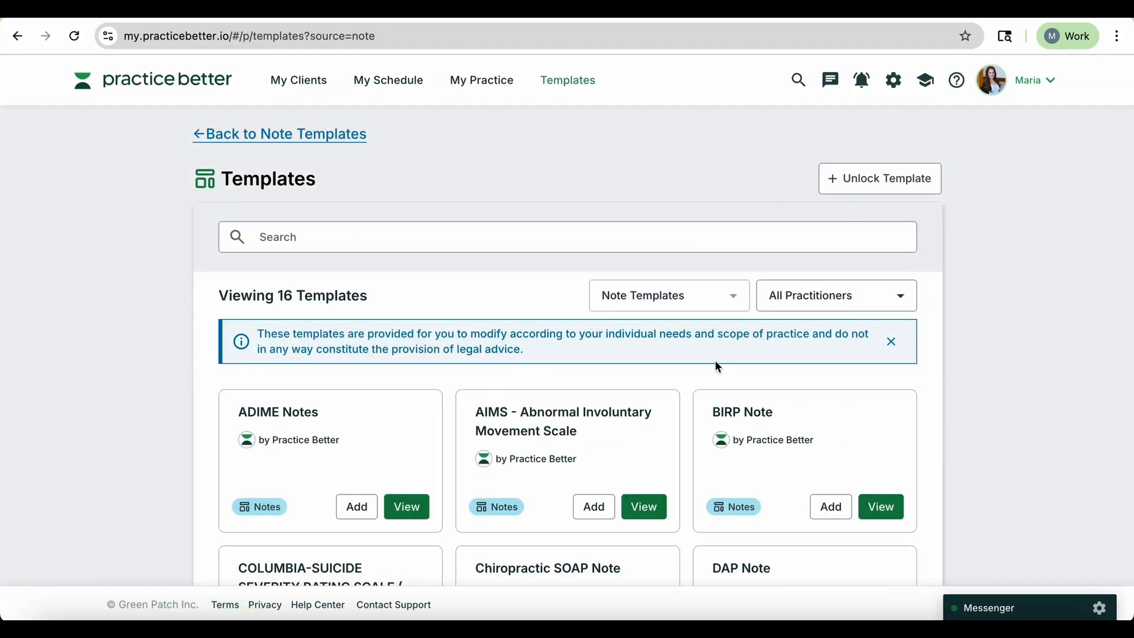
pyautogui.scroll(-2, 715, 361)
pyautogui.scroll(-1, 719, 366)
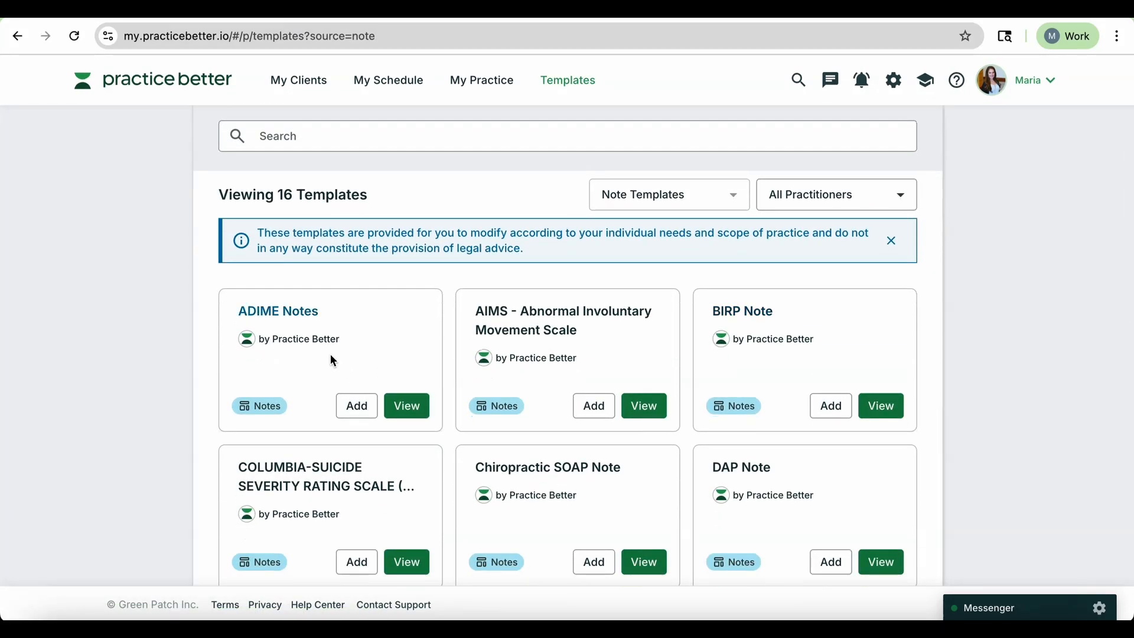
pyautogui.scroll(-1, 328, 337)
pyautogui.scroll(-3, 318, 260)
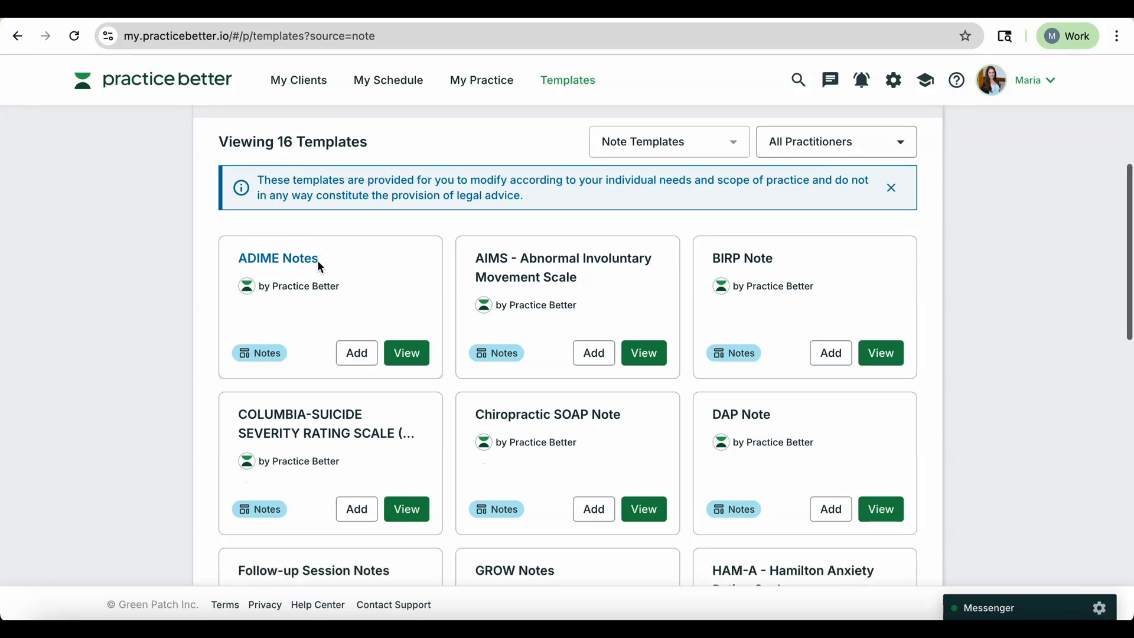
pyautogui.scroll(-3, 319, 266)
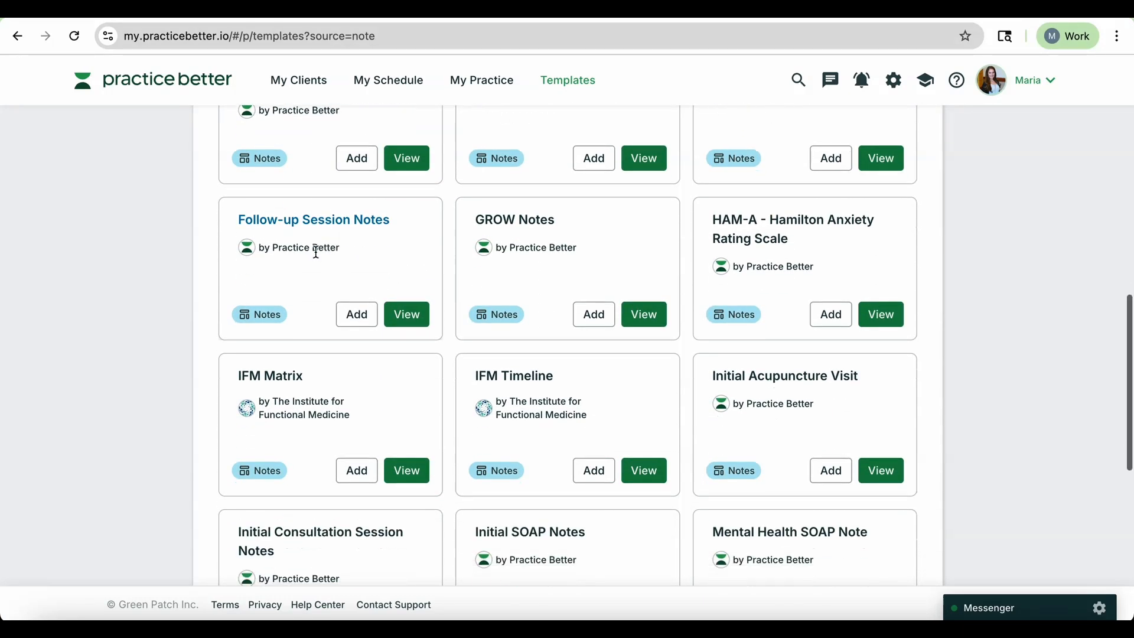
pyautogui.scroll(-3, 373, 303)
pyautogui.click(370, 300)
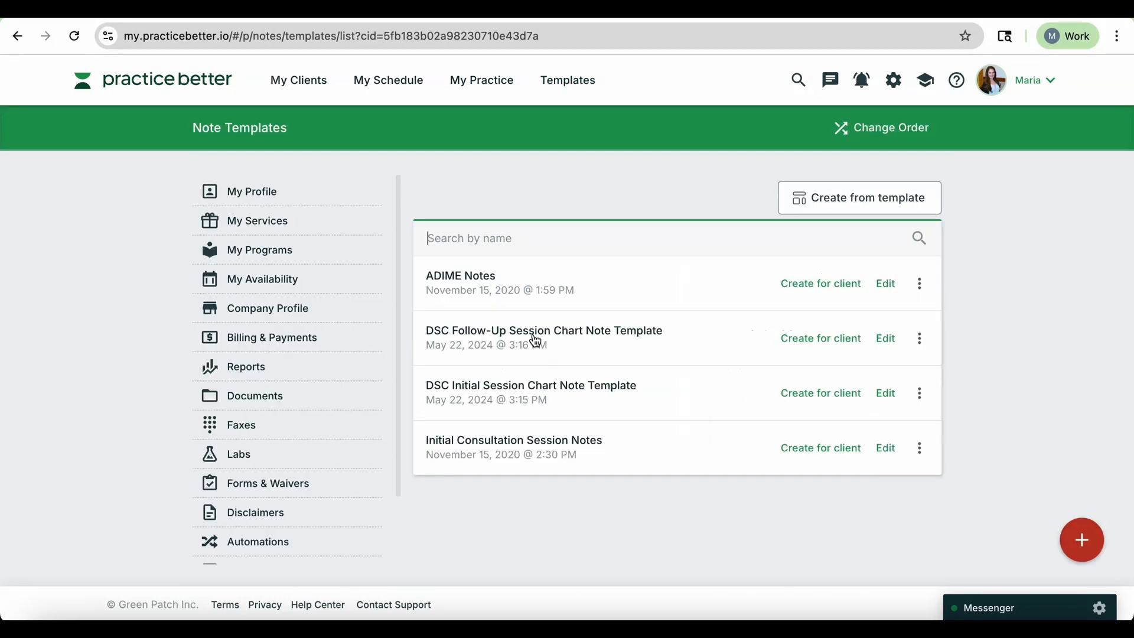